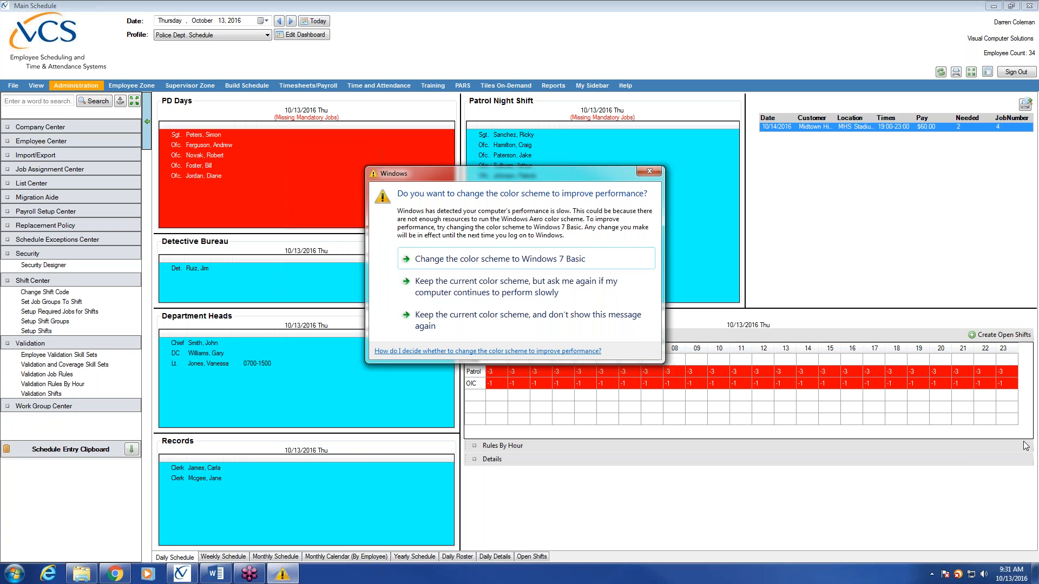
Step: Dismiss the Windows color scheme prompt and open Setup Shifts from the Shift Center
{"action": "left_click", "coordinate": [649, 172]}
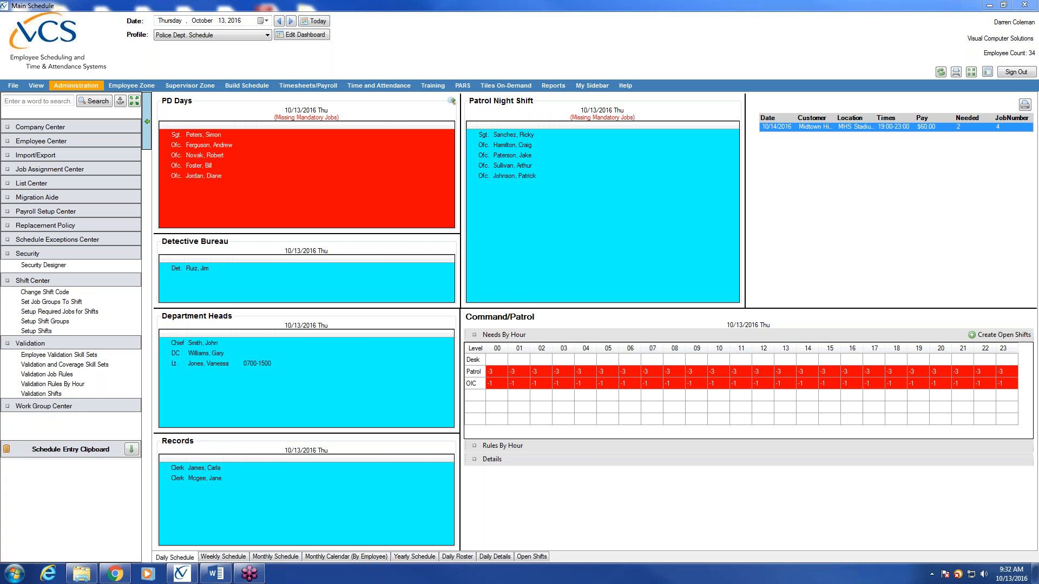
{"action": "left_click", "coordinate": [91, 88]}
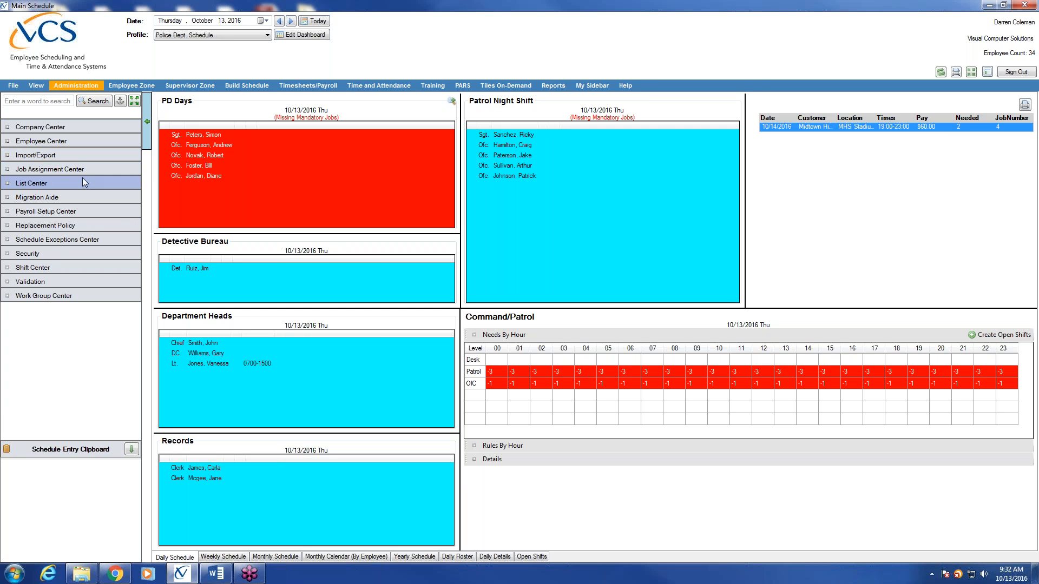
{"action": "left_click", "coordinate": [88, 269]}
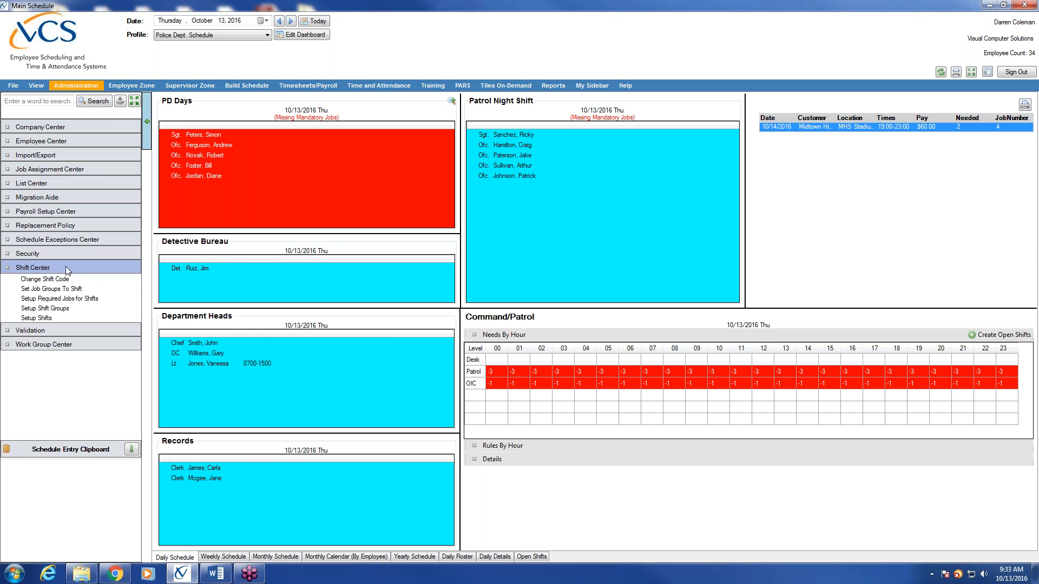
{"action": "left_click", "coordinate": [54, 319]}
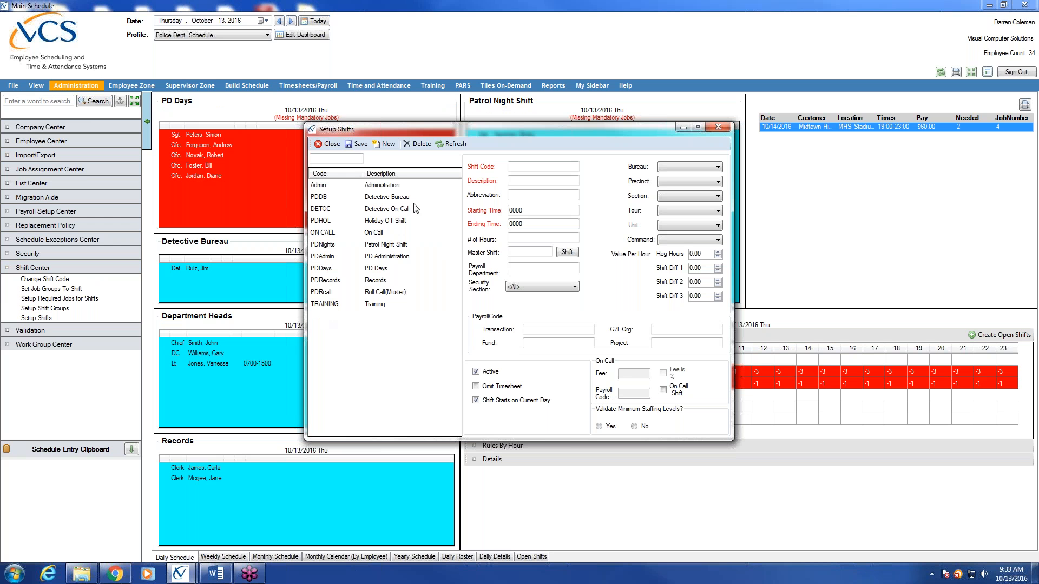
Step: Review the shift definitions for Administration, PD Days and Patrol Night Shift, including their minimum staffing validation settings
{"action": "left_click", "coordinate": [340, 186]}
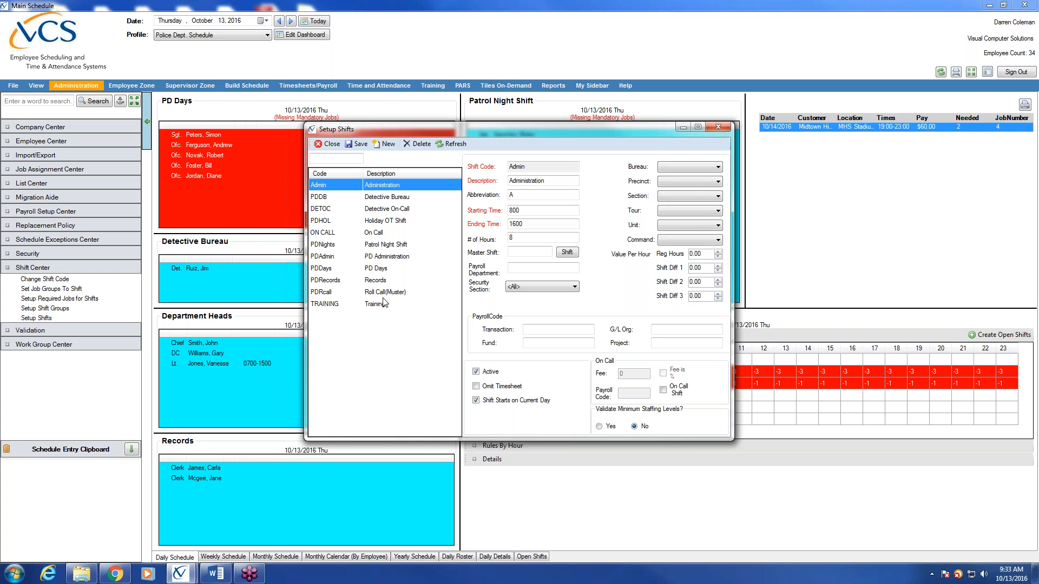
{"action": "left_click", "coordinate": [398, 245]}
{"action": "left_click", "coordinate": [391, 269]}
{"action": "left_click", "coordinate": [392, 243]}
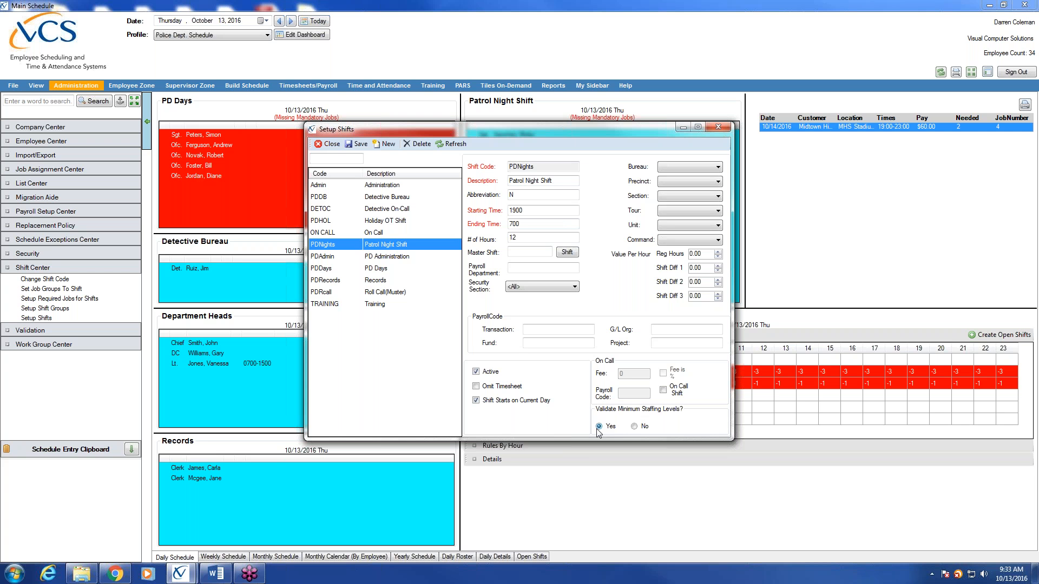
Step: Set Validate Minimum Staffing Levels to Yes for Patrol Night Shift, save it, and check PD Days before closing the shift setup
{"action": "left_click", "coordinate": [635, 426]}
{"action": "left_click", "coordinate": [599, 427]}
{"action": "left_click", "coordinate": [366, 144]}
{"action": "left_click", "coordinate": [378, 268]}
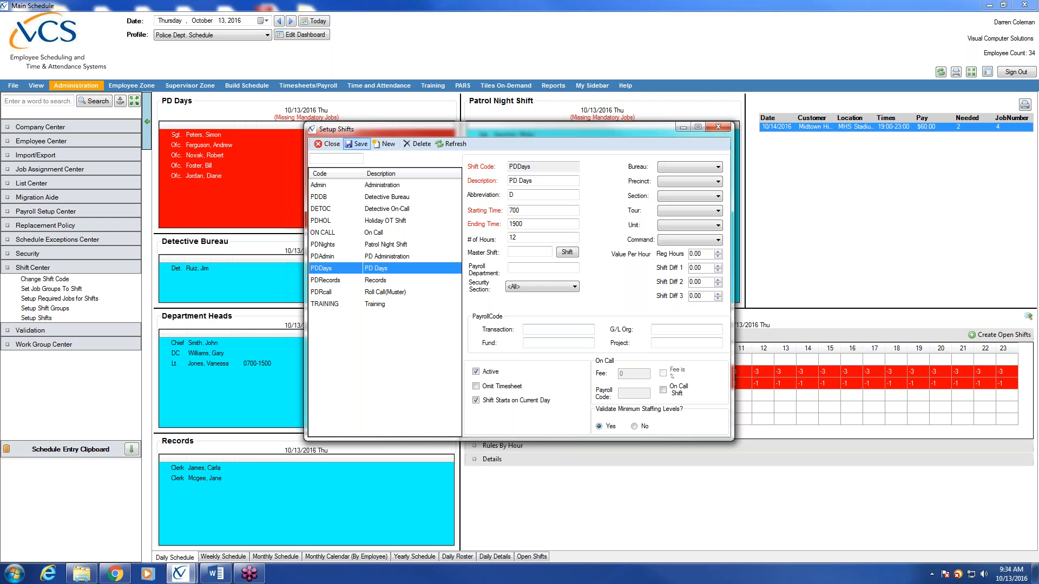
{"action": "left_click", "coordinate": [329, 145]}
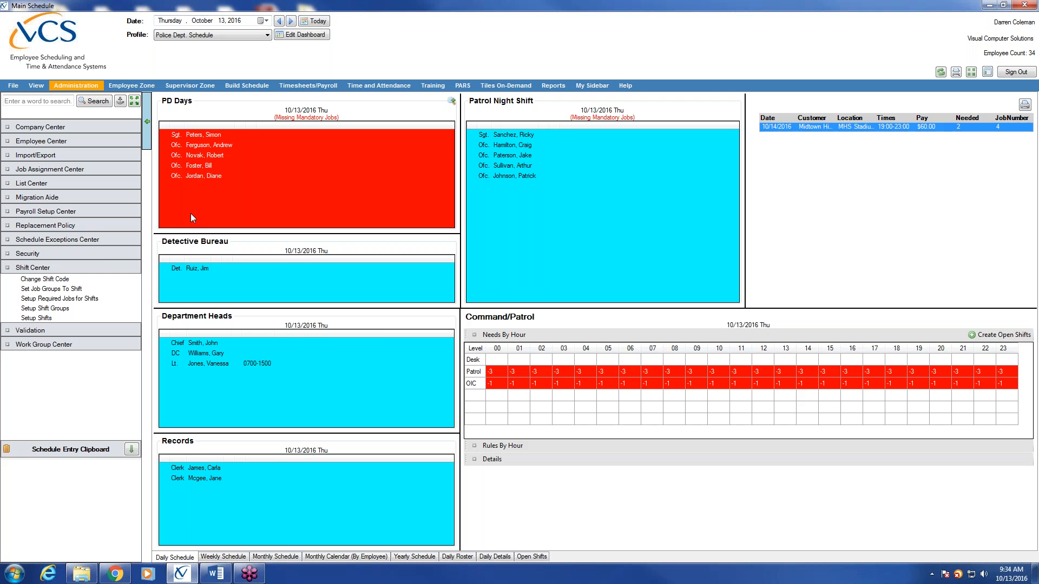
Step: Open the Validation and Coverage Skill Sets window from the Validation settings
{"action": "left_click", "coordinate": [93, 267]}
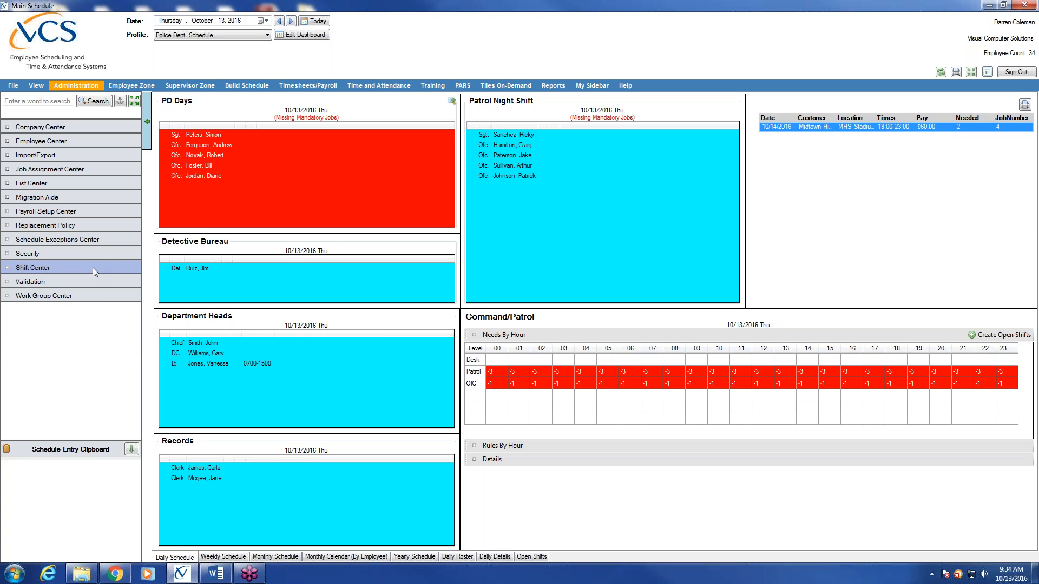
{"action": "left_click", "coordinate": [56, 283]}
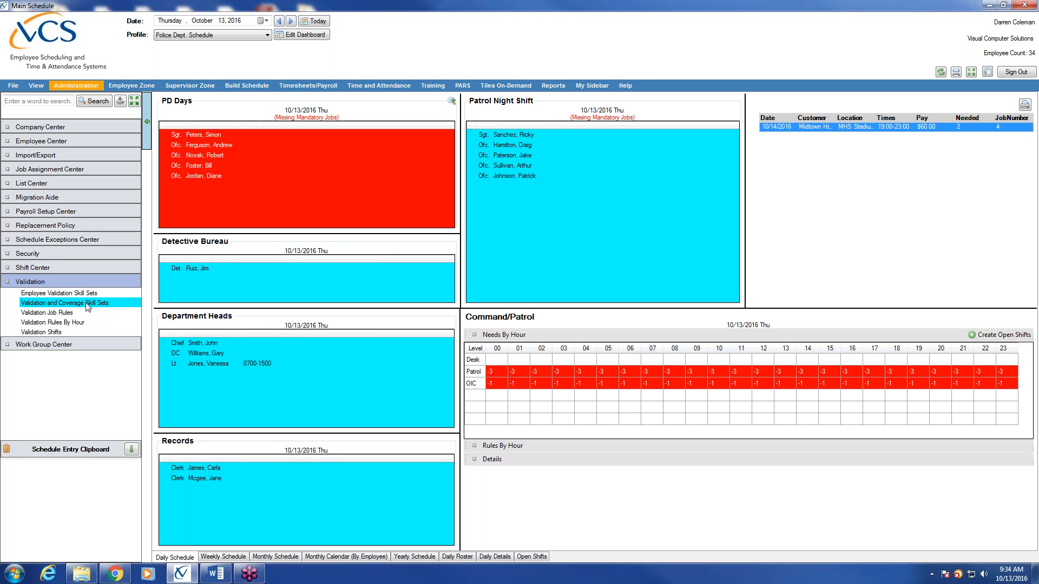
{"action": "left_click", "coordinate": [120, 307]}
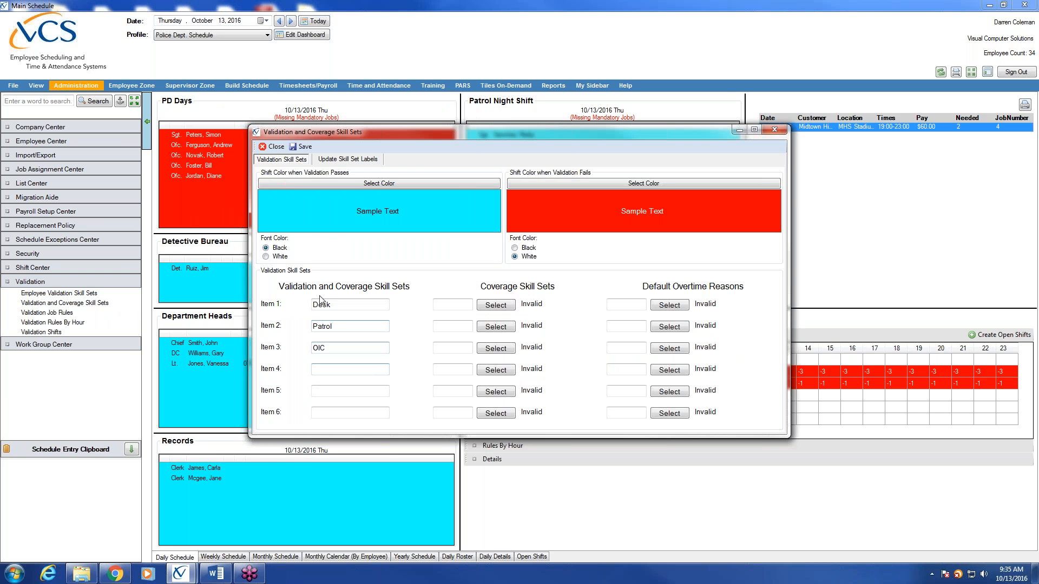
Step: Examine the validation skill set items Desk, Patrol and OIC and the empty item slots below them
{"action": "left_click", "coordinate": [352, 306]}
{"action": "left_click", "coordinate": [337, 327]}
{"action": "left_click", "coordinate": [336, 348]}
{"action": "left_click", "coordinate": [341, 327]}
{"action": "left_click", "coordinate": [346, 350]}
{"action": "left_click_drag", "start_coordinate": [352, 305], "coordinate": [323, 309]}
{"action": "left_click", "coordinate": [326, 348]}
{"action": "key", "text": "Tab"}
{"action": "double_click", "coordinate": [331, 350]}
{"action": "left_click", "coordinate": [342, 350]}
{"action": "left_click", "coordinate": [342, 326]}
{"action": "left_click", "coordinate": [341, 305]}
{"action": "left_click", "coordinate": [362, 349]}
{"action": "double_click", "coordinate": [352, 352]}
{"action": "left_click_drag", "start_coordinate": [541, 131], "coordinate": [772, 124]}
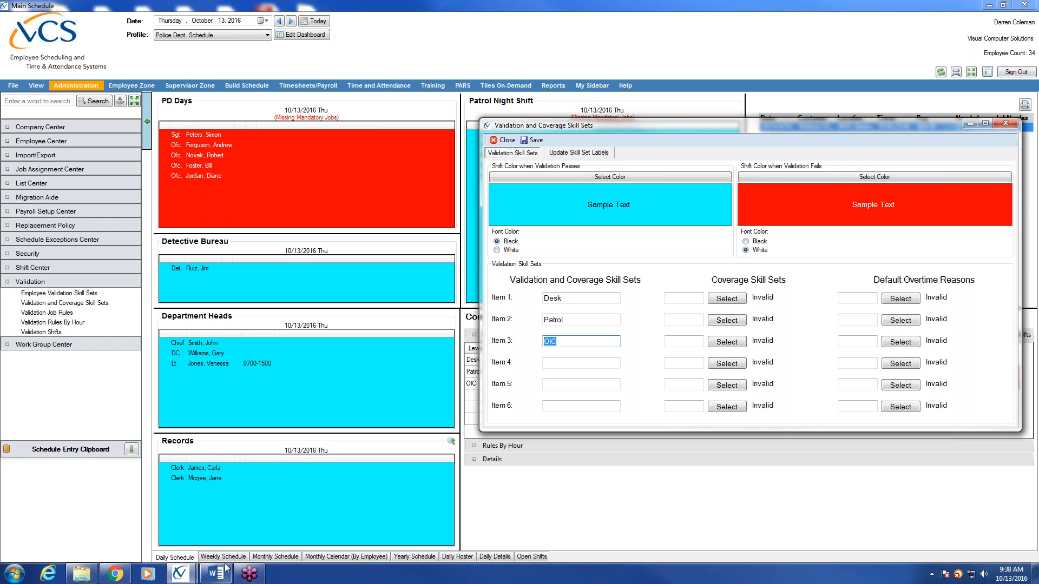
{"action": "mouse_move", "coordinate": [227, 569]}
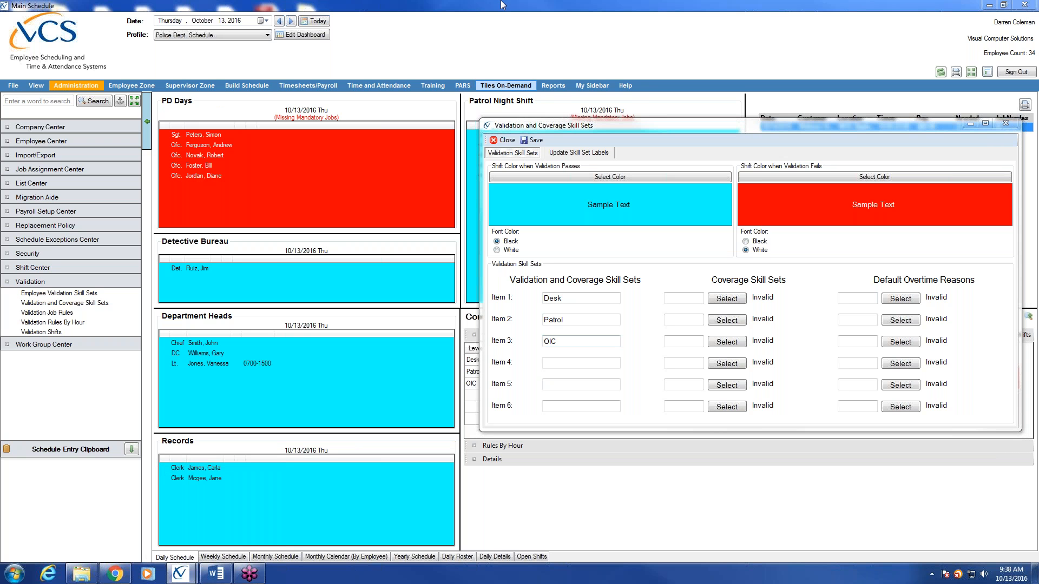
{"action": "left_click", "coordinate": [578, 337]}
{"action": "left_click", "coordinate": [575, 363]}
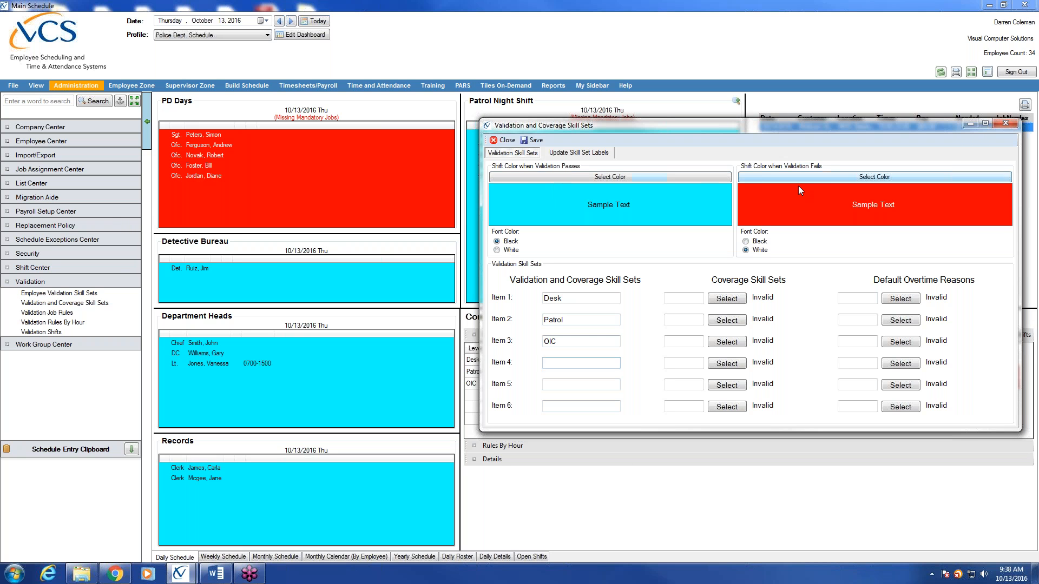
Step: Set the shift color for passing validation to white, save it, refresh the schedule and recheck the skill set settings
{"action": "left_click", "coordinate": [638, 177]}
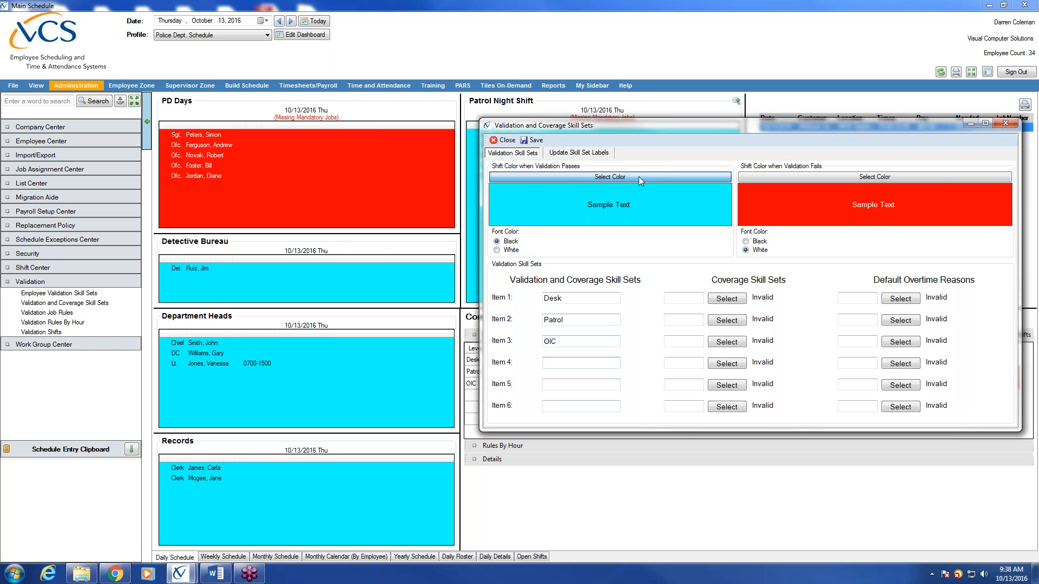
{"action": "left_click", "coordinate": [568, 220]}
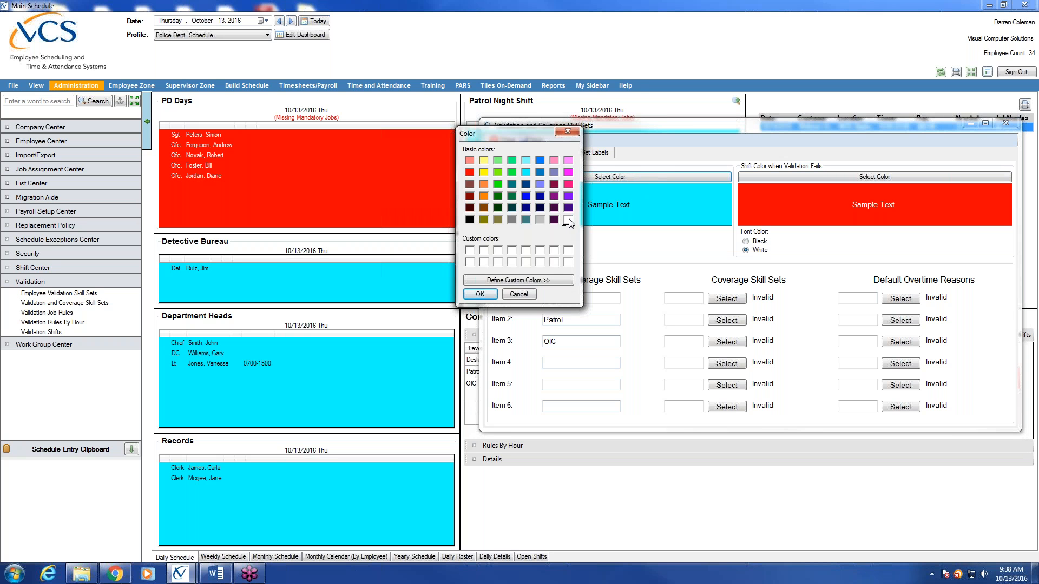
{"action": "left_click", "coordinate": [484, 294]}
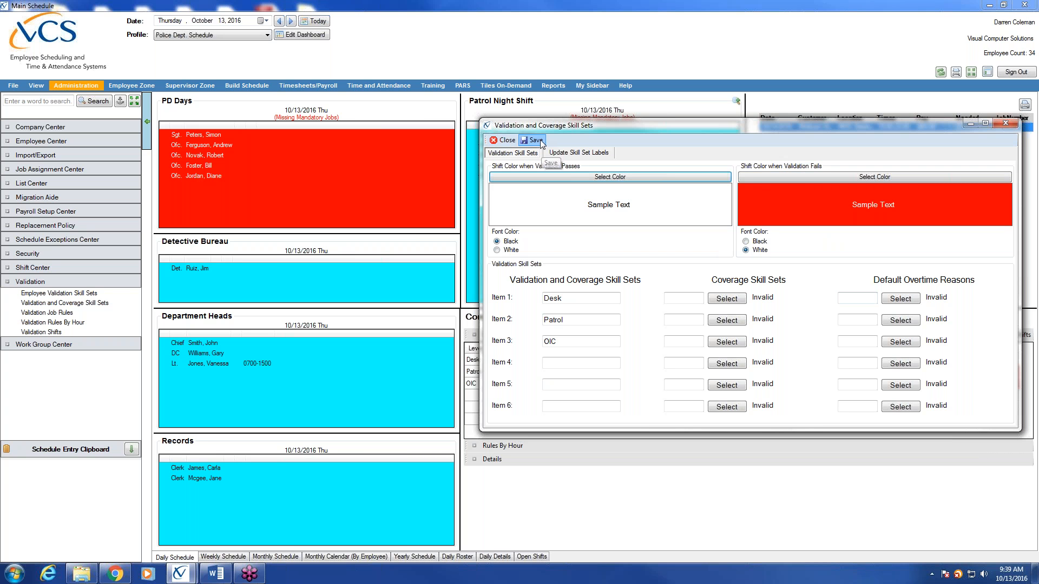
{"action": "left_click", "coordinate": [507, 140]}
{"action": "left_click", "coordinate": [942, 72]}
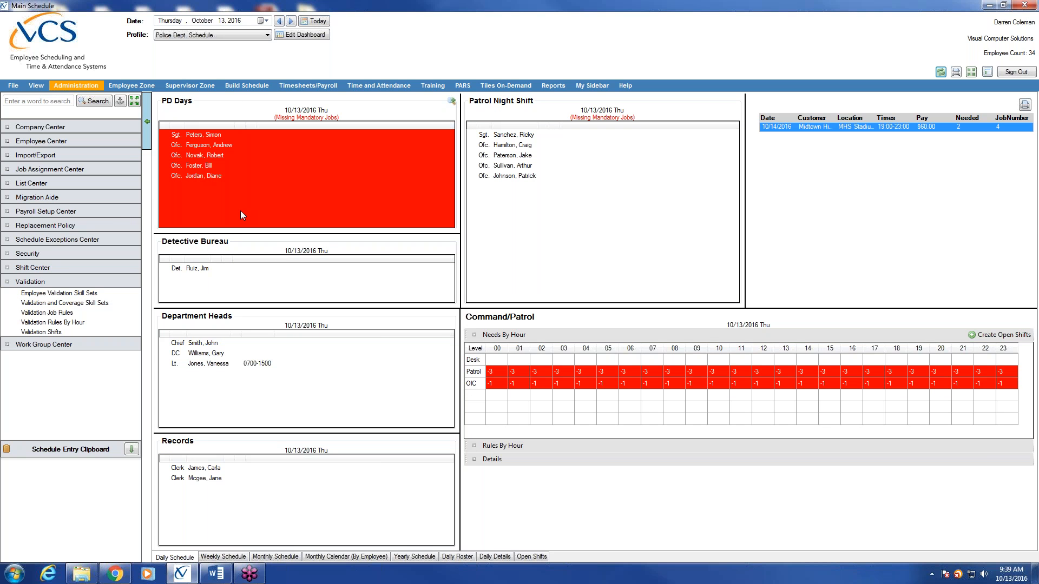
{"action": "left_click", "coordinate": [89, 304]}
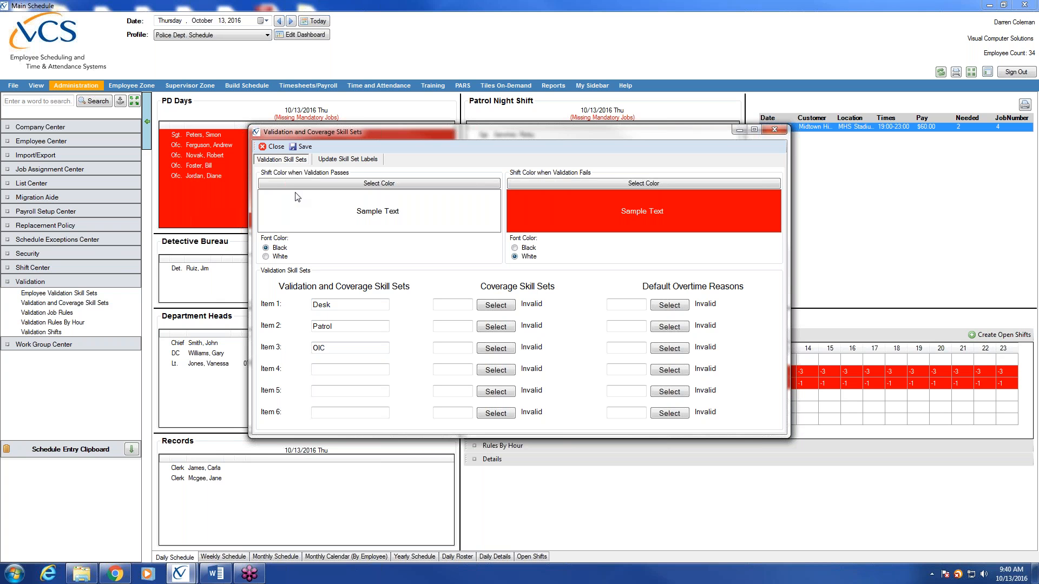
{"action": "left_click", "coordinate": [277, 147]}
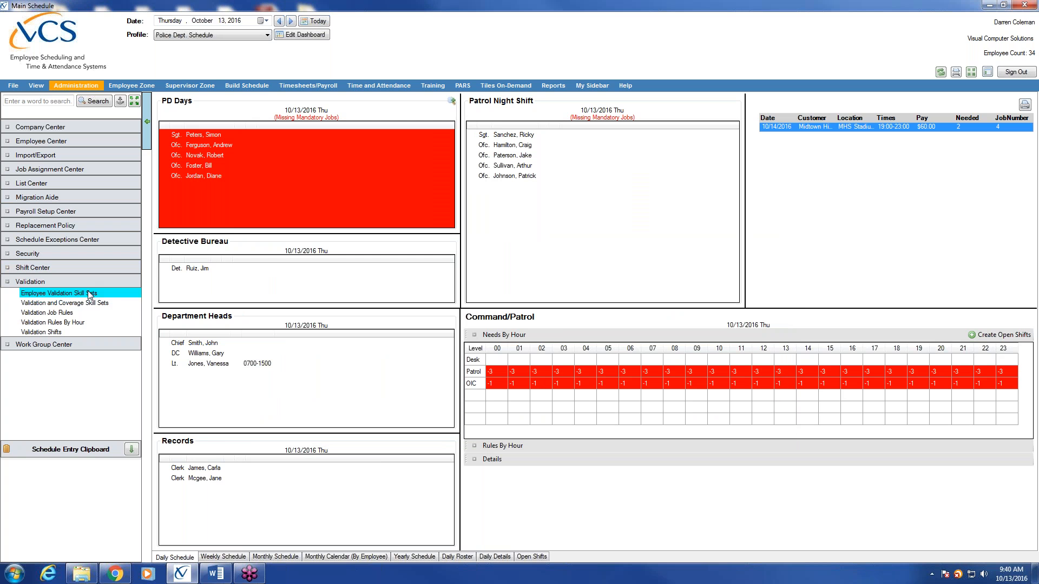
Step: Open Employee Validation Skill Sets and load all active employees to review their assigned skills
{"action": "left_click", "coordinate": [89, 294]}
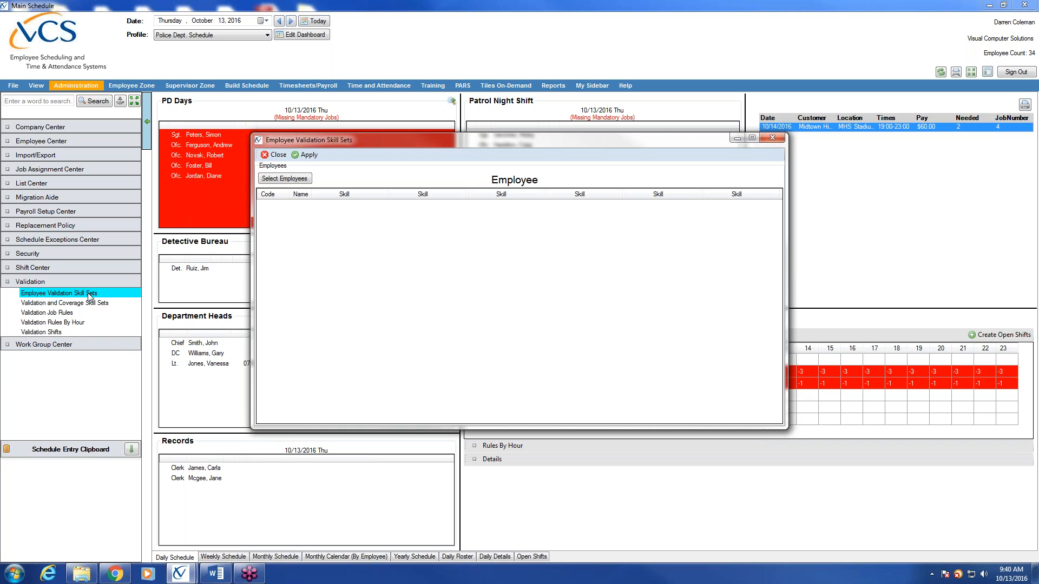
{"action": "left_click", "coordinate": [275, 182]}
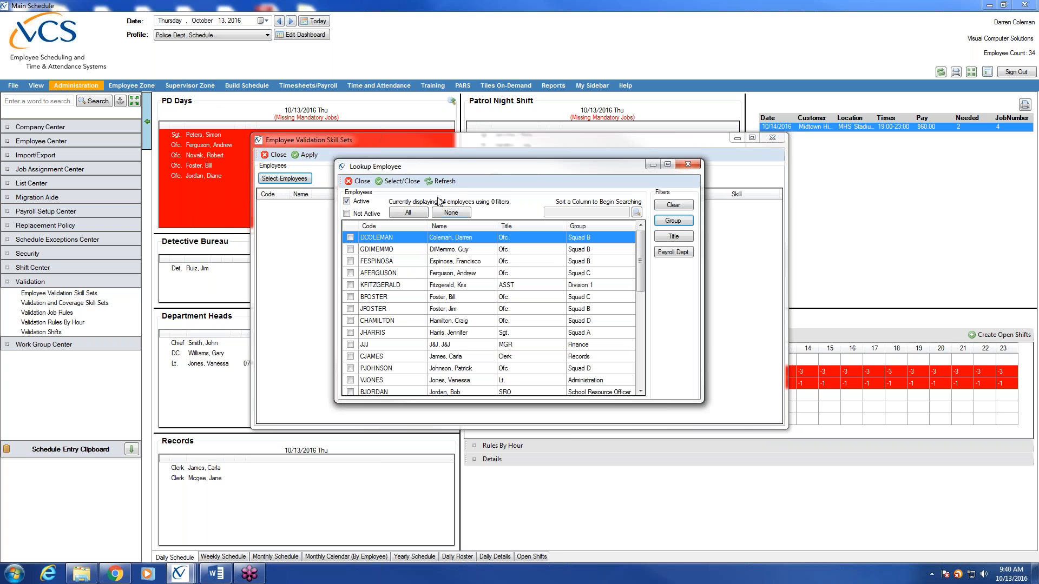
{"action": "left_click", "coordinate": [402, 214]}
{"action": "left_click", "coordinate": [408, 182]}
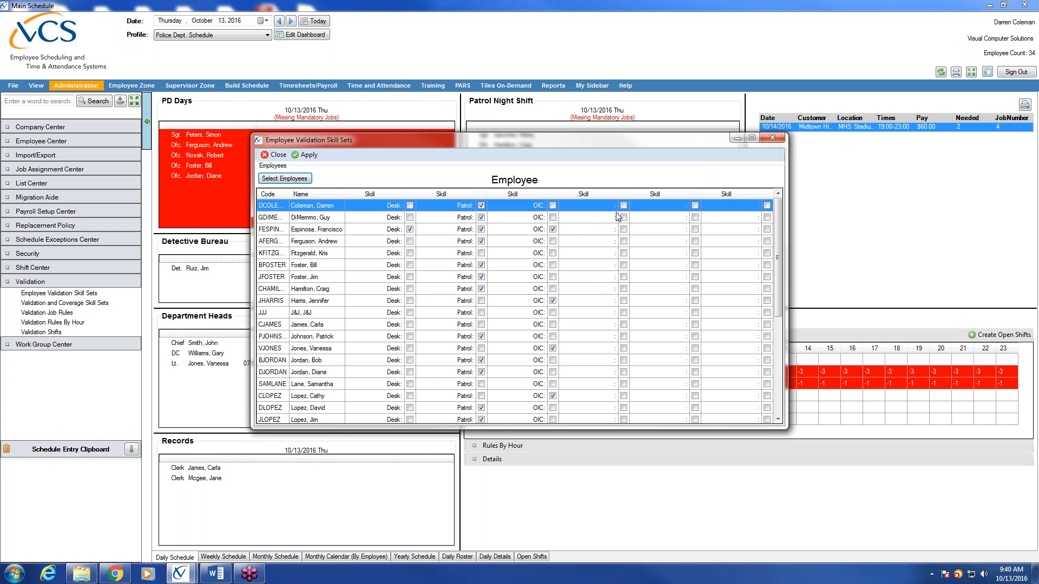
{"action": "left_click", "coordinate": [410, 229]}
Step: Reload the skill set list with all employees whose title is Officer or Detective
{"action": "left_click", "coordinate": [295, 179]}
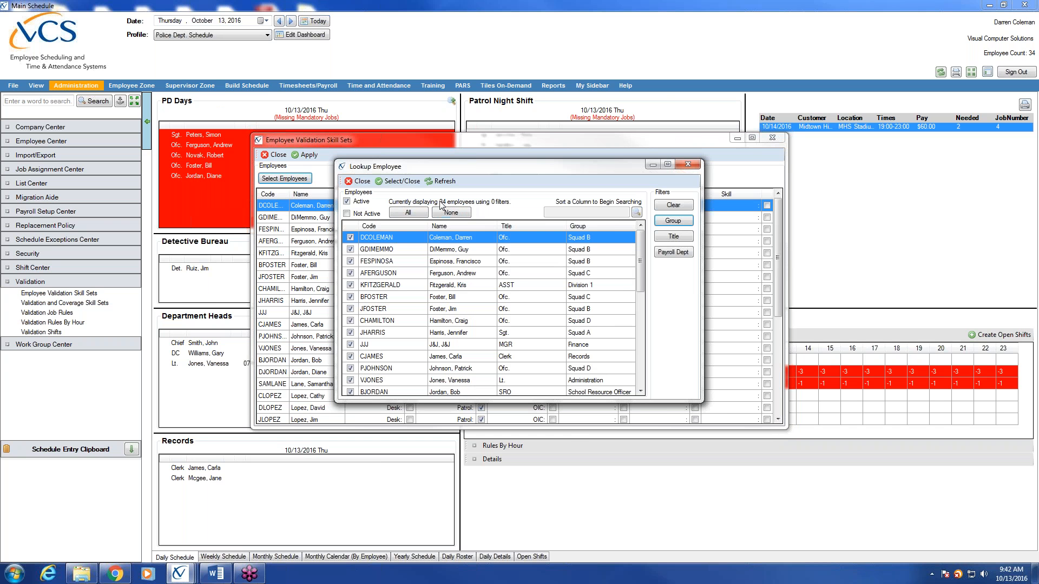
{"action": "left_click", "coordinate": [459, 214]}
{"action": "left_click", "coordinate": [687, 240]}
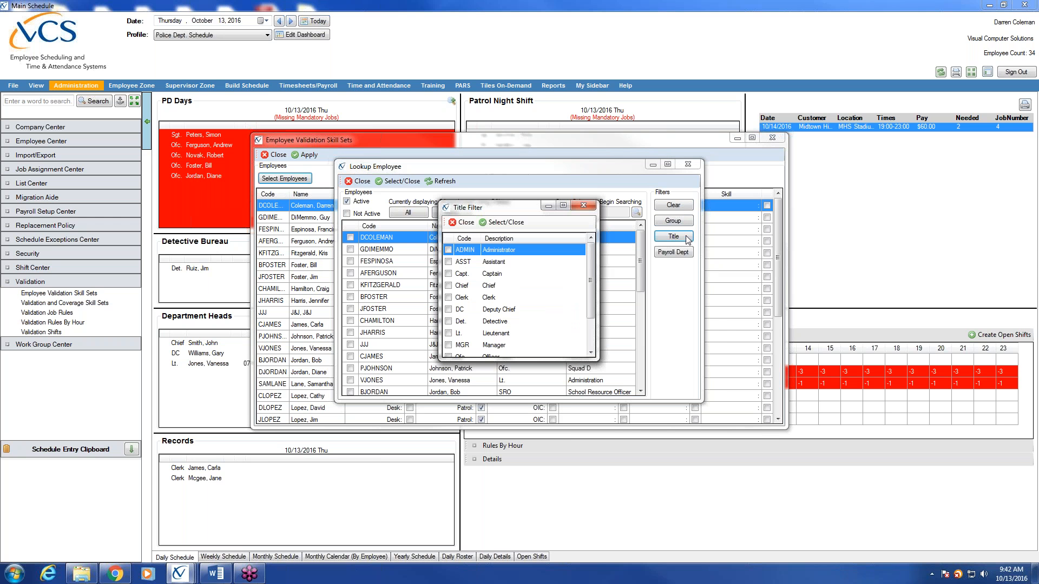
{"action": "scroll", "coordinate": [593, 324], "scroll_direction": "down", "scroll_amount": 2}
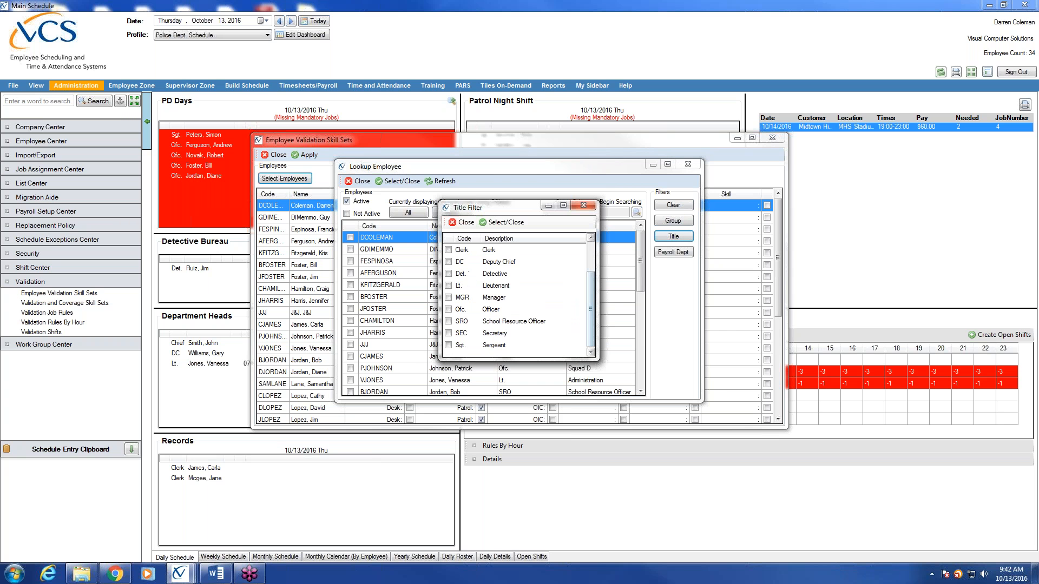
{"action": "left_click", "coordinate": [448, 309]}
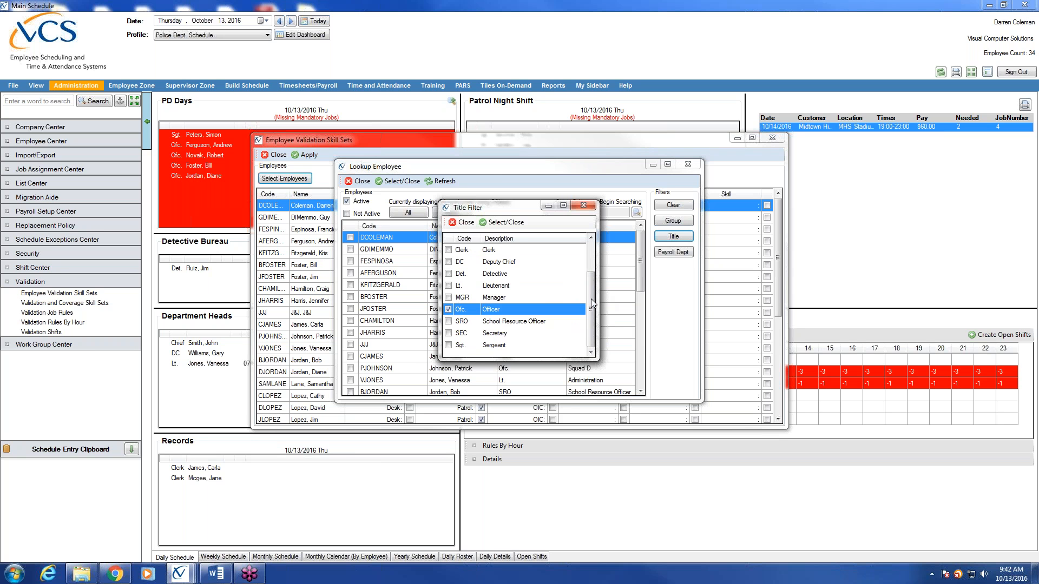
{"action": "scroll", "coordinate": [551, 312], "scroll_direction": "up", "scroll_amount": 1}
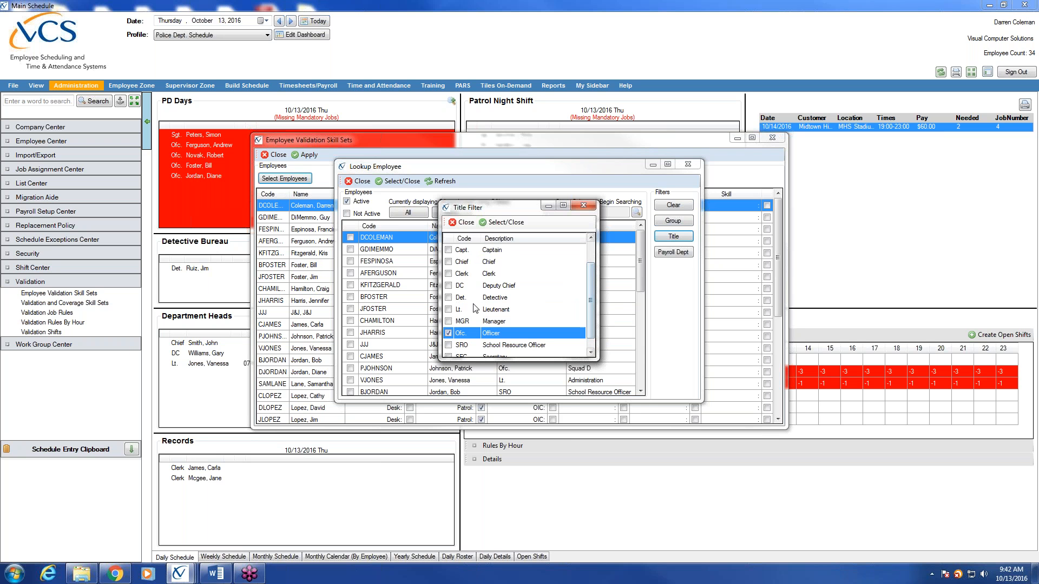
{"action": "left_click", "coordinate": [449, 297]}
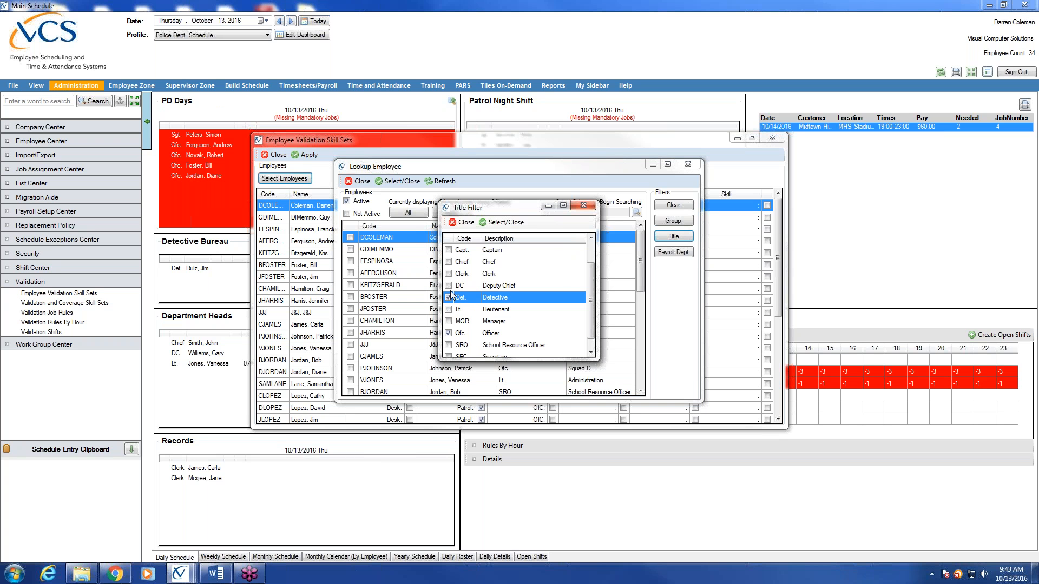
{"action": "left_click", "coordinate": [510, 227]}
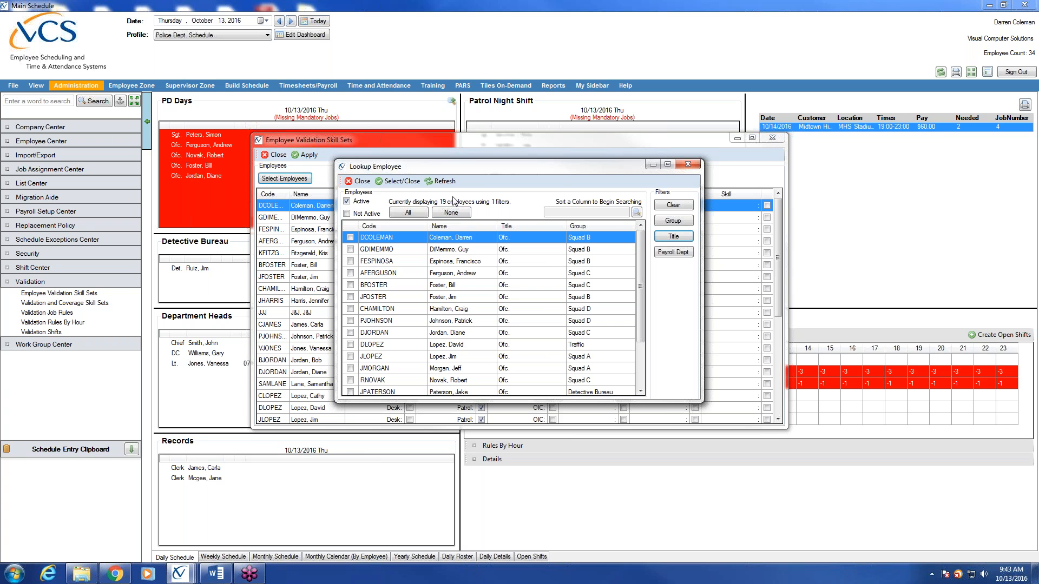
{"action": "left_click", "coordinate": [423, 214]}
{"action": "left_click", "coordinate": [402, 182]}
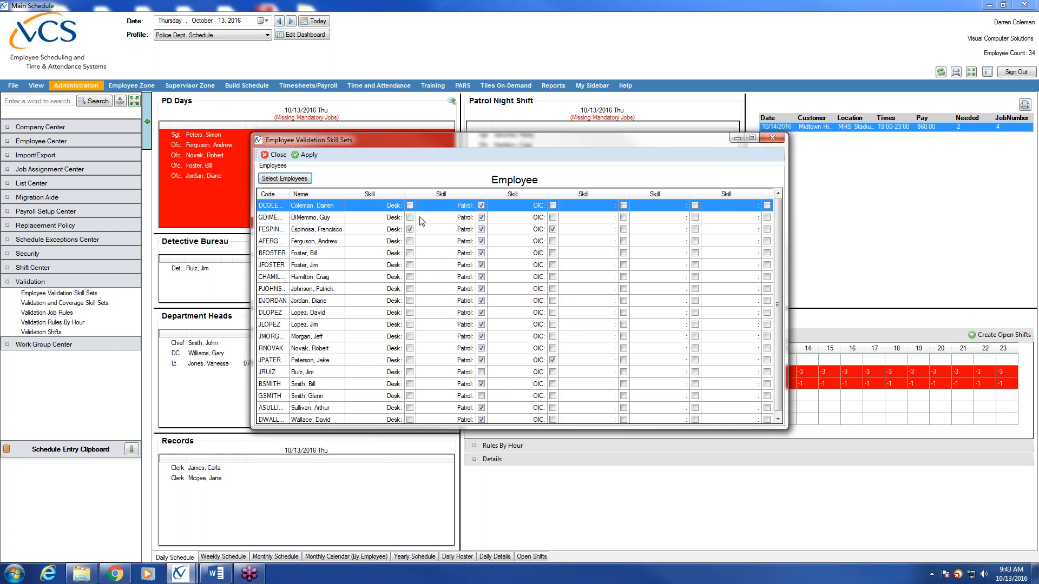
Step: Assign the Patrol skill to the two listed employees who lack it
{"action": "left_click", "coordinate": [482, 371]}
{"action": "left_click", "coordinate": [482, 372]}
{"action": "left_click", "coordinate": [481, 396]}
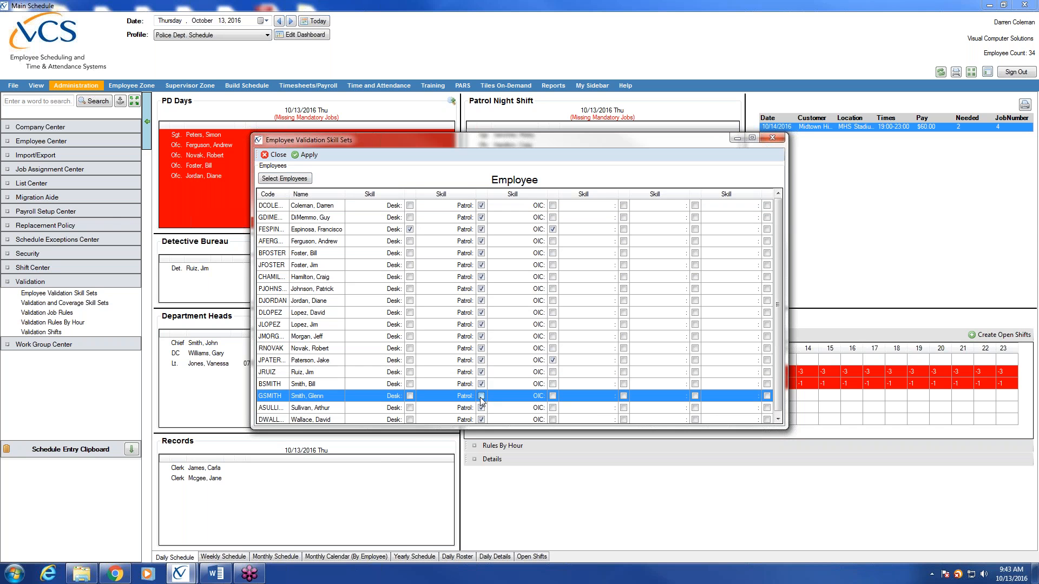
{"action": "left_click", "coordinate": [778, 419]}
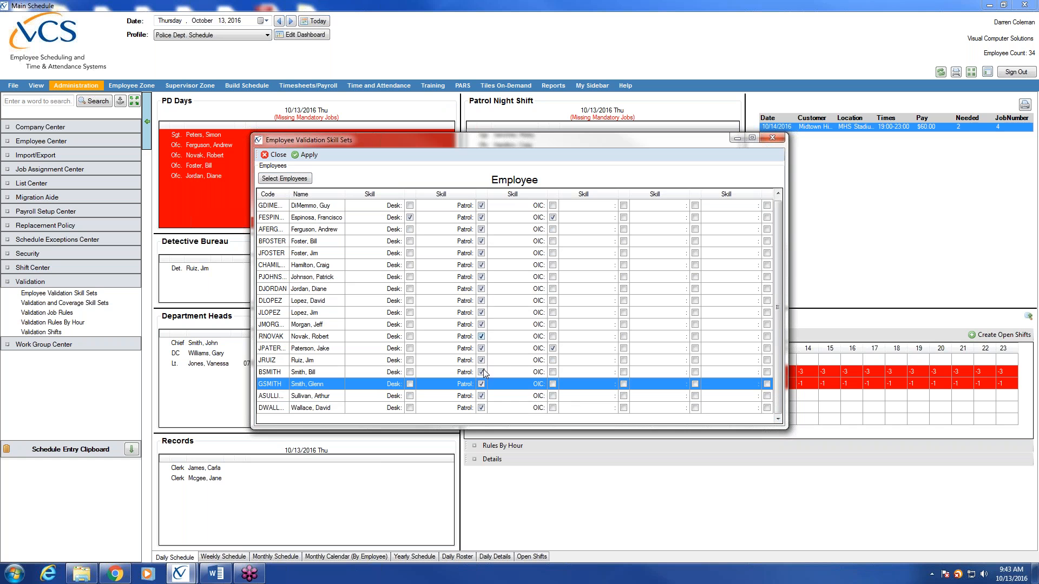
{"action": "left_click", "coordinate": [778, 195]}
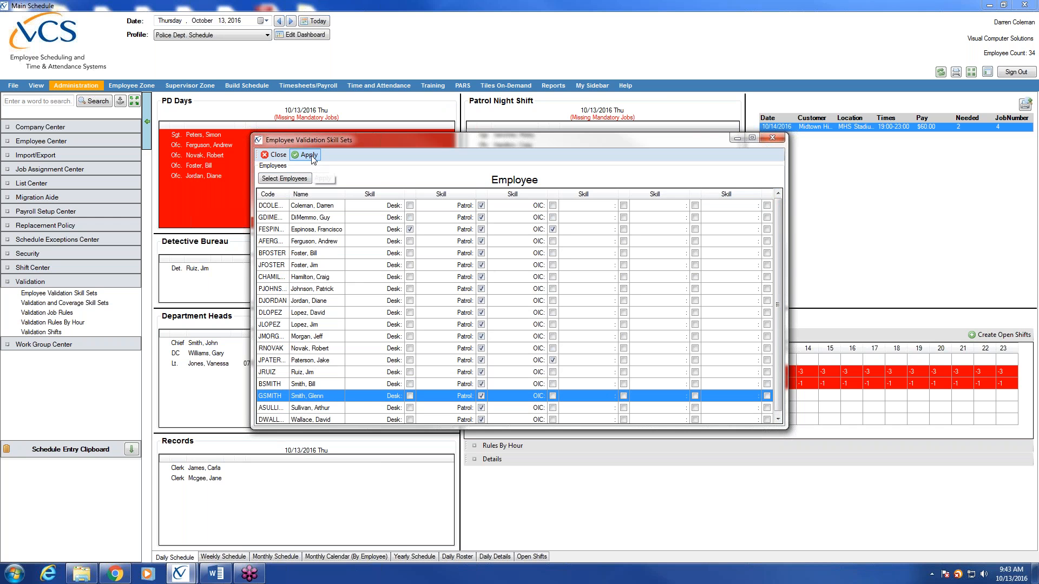
Step: Remove the OIC skill from the two listed employees who hold it, clear the remaining Desk skill, and save the skill assignments
{"action": "left_click", "coordinate": [552, 229]}
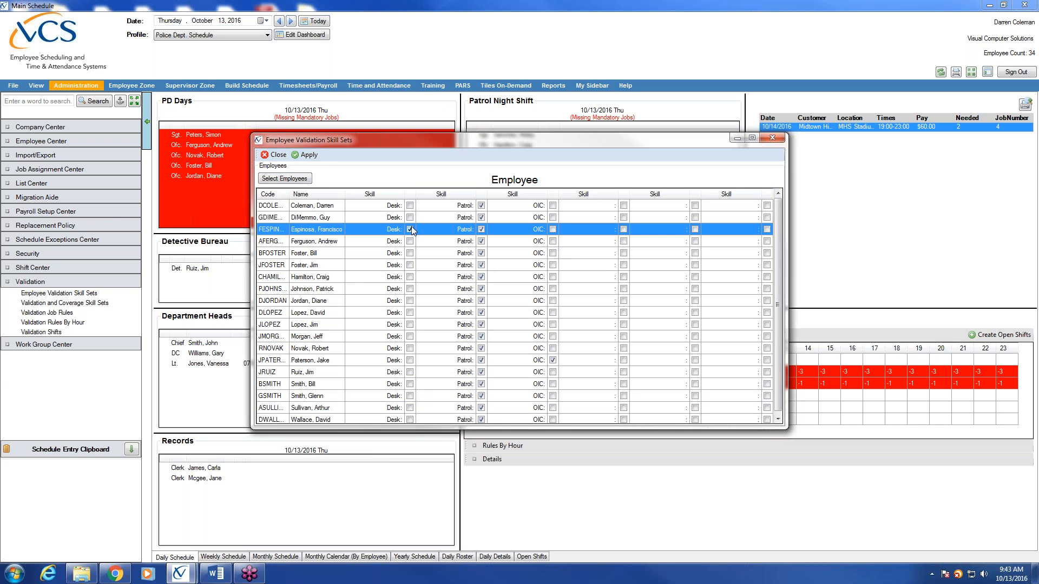
{"action": "left_click", "coordinate": [553, 360]}
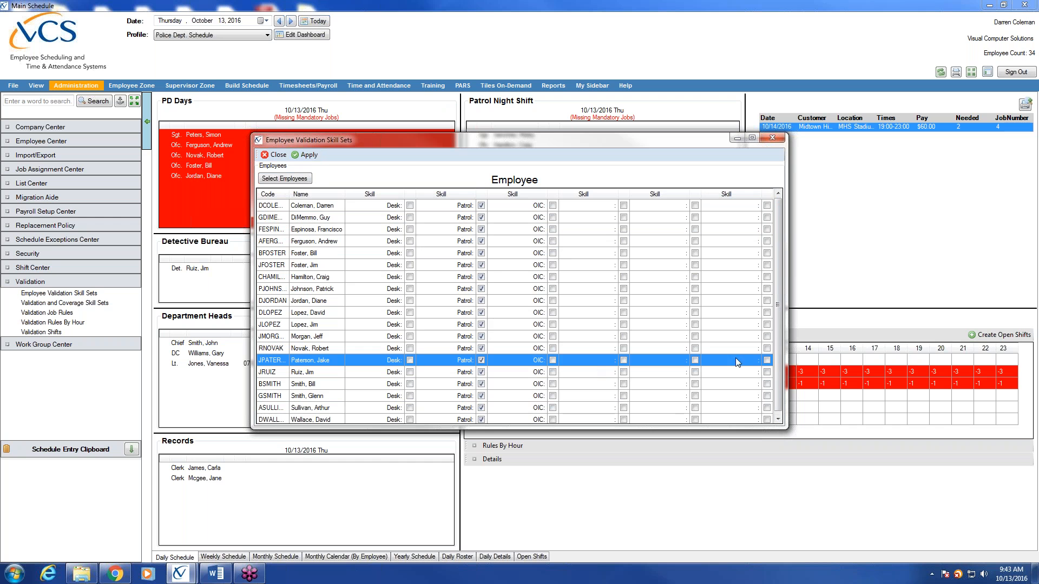
{"action": "scroll", "coordinate": [779, 335], "scroll_direction": "down", "scroll_amount": 1}
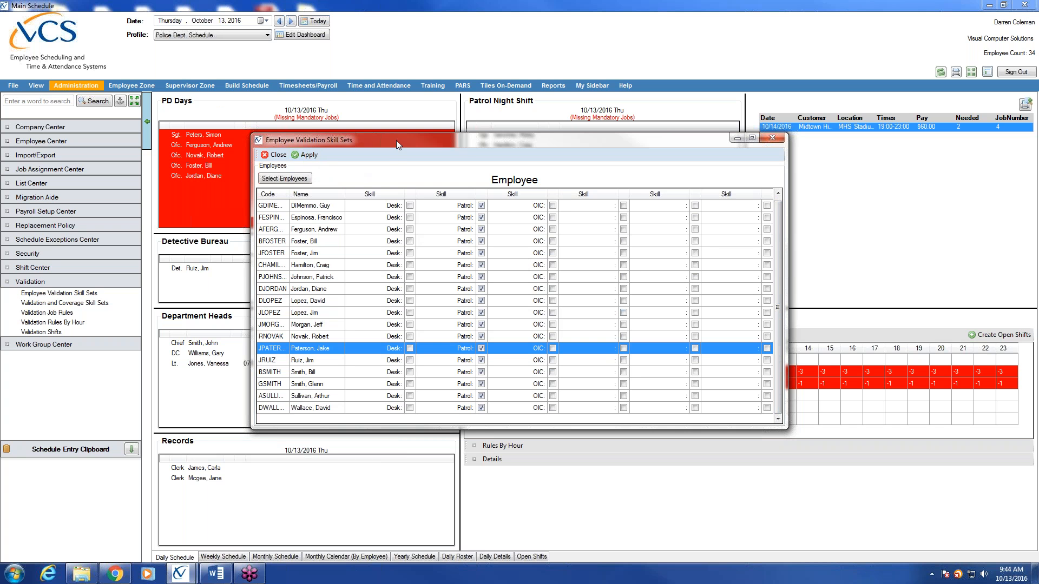
{"action": "left_click_drag", "start_coordinate": [463, 140], "coordinate": [718, 124]}
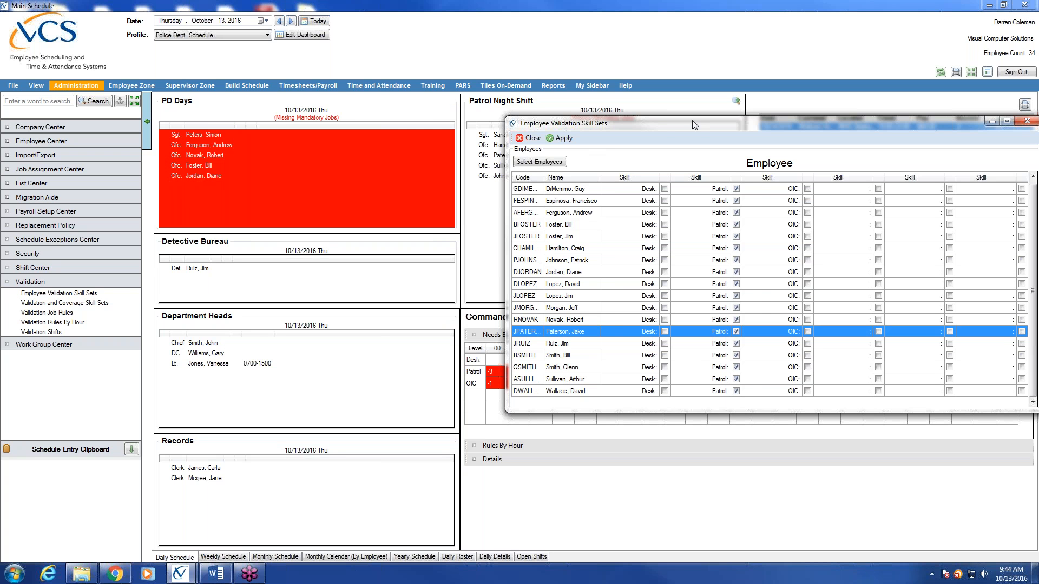
{"action": "left_click_drag", "start_coordinate": [657, 122], "coordinate": [498, 127]}
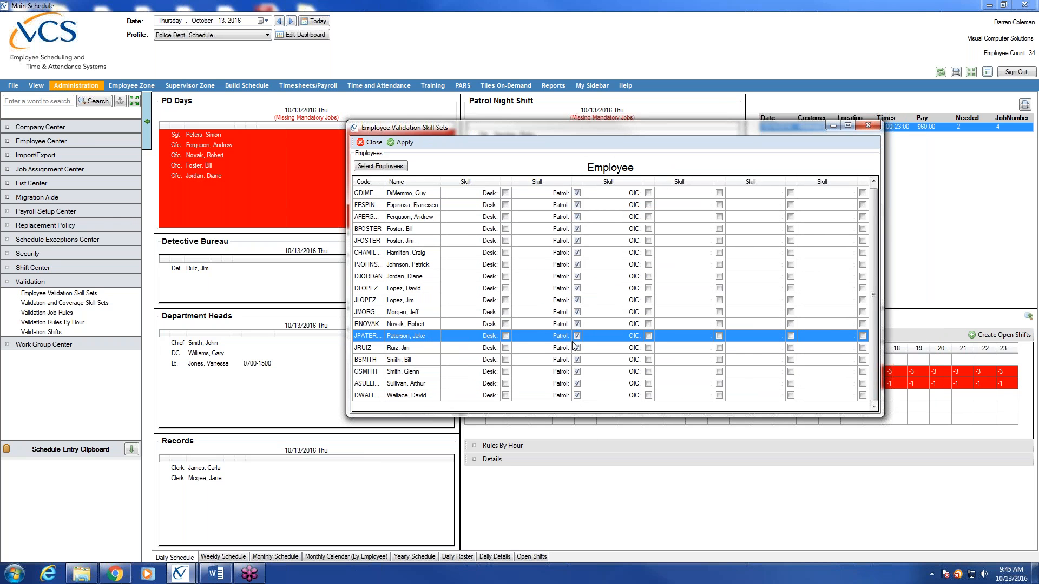
{"action": "left_click", "coordinate": [403, 143]}
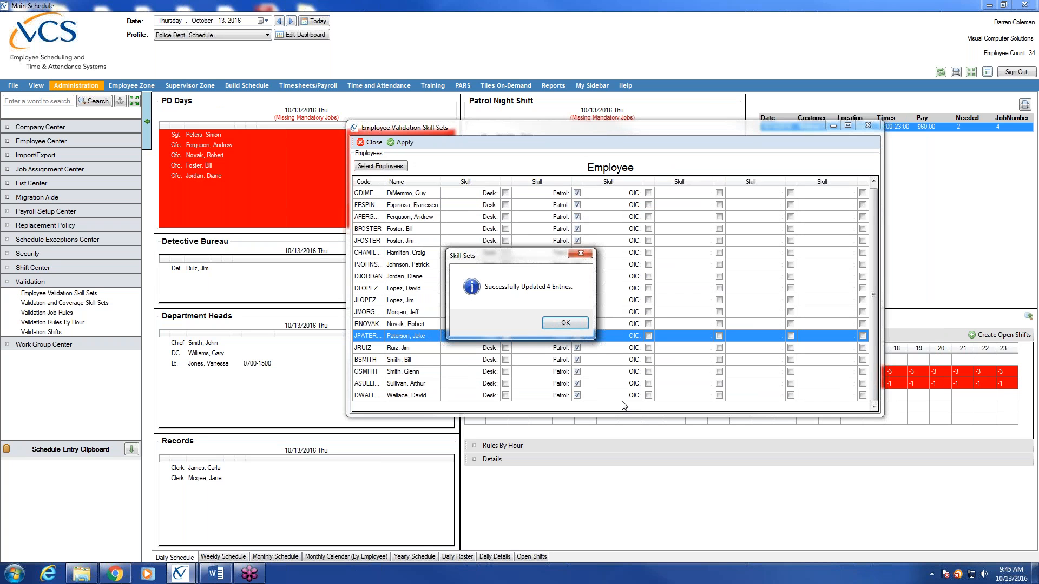
{"action": "left_click", "coordinate": [565, 324]}
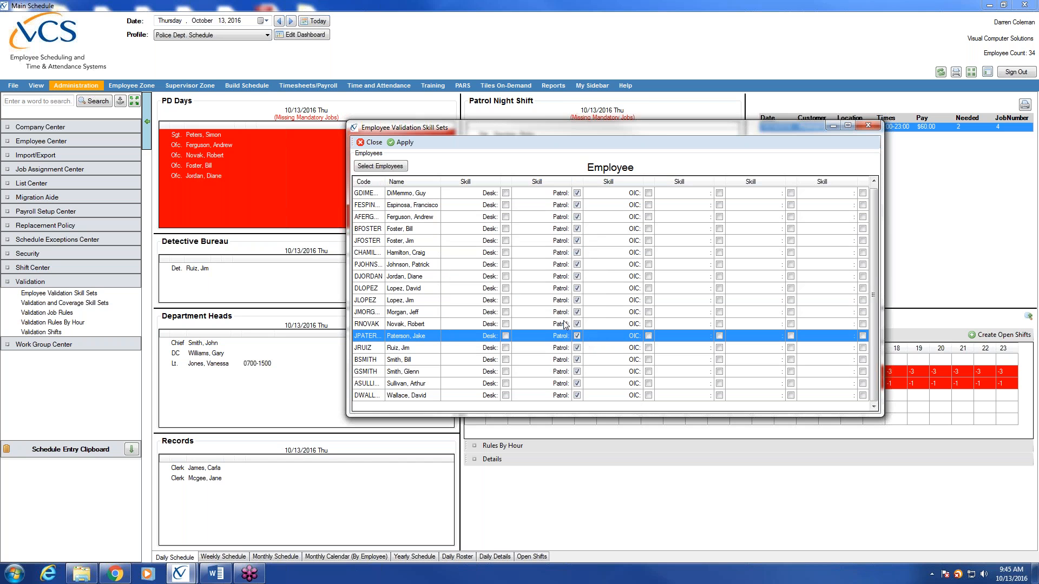
Step: Reload the skill set list with all four employees whose title is Sergeant
{"action": "left_click", "coordinate": [395, 168]}
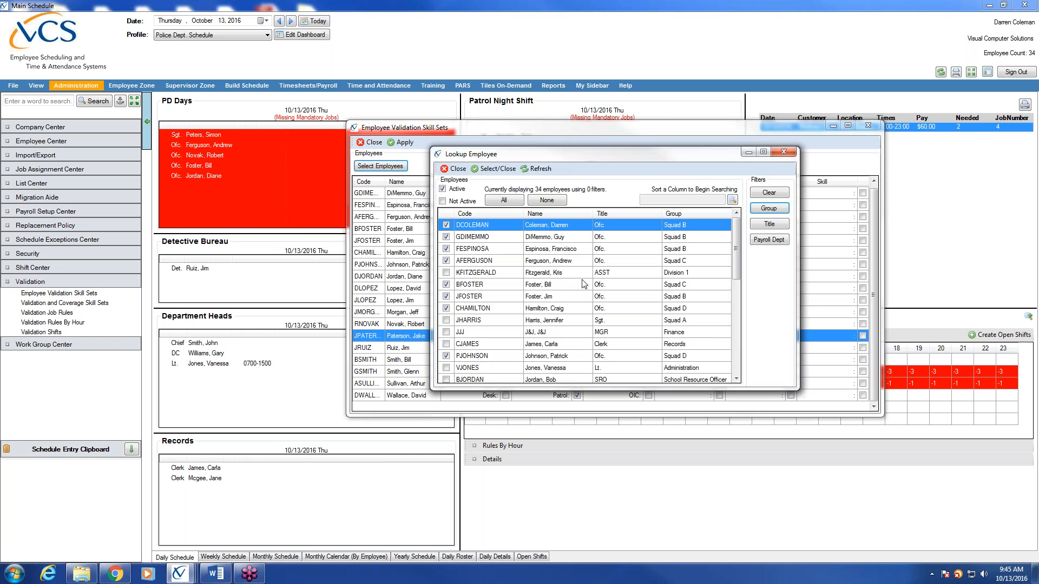
{"action": "left_click", "coordinate": [547, 200]}
{"action": "left_click", "coordinate": [785, 228]}
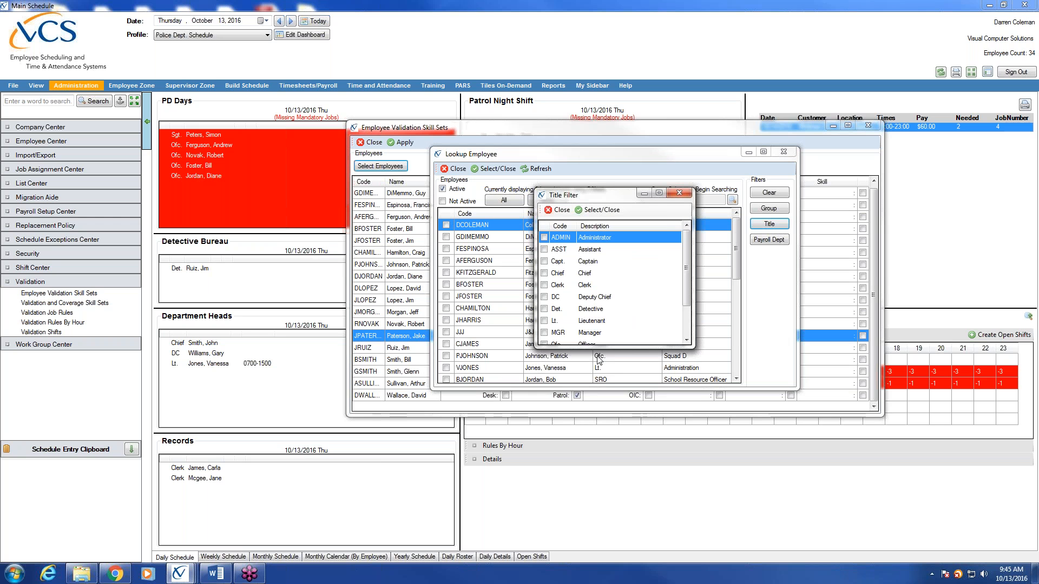
{"action": "left_click_drag", "start_coordinate": [597, 347], "coordinate": [594, 434]}
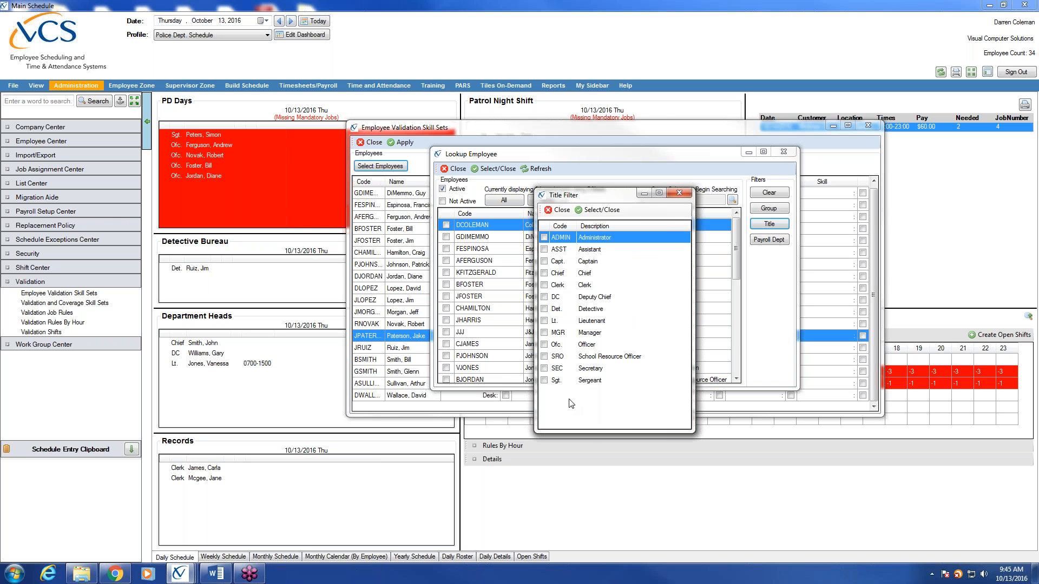
{"action": "left_click", "coordinate": [545, 380]}
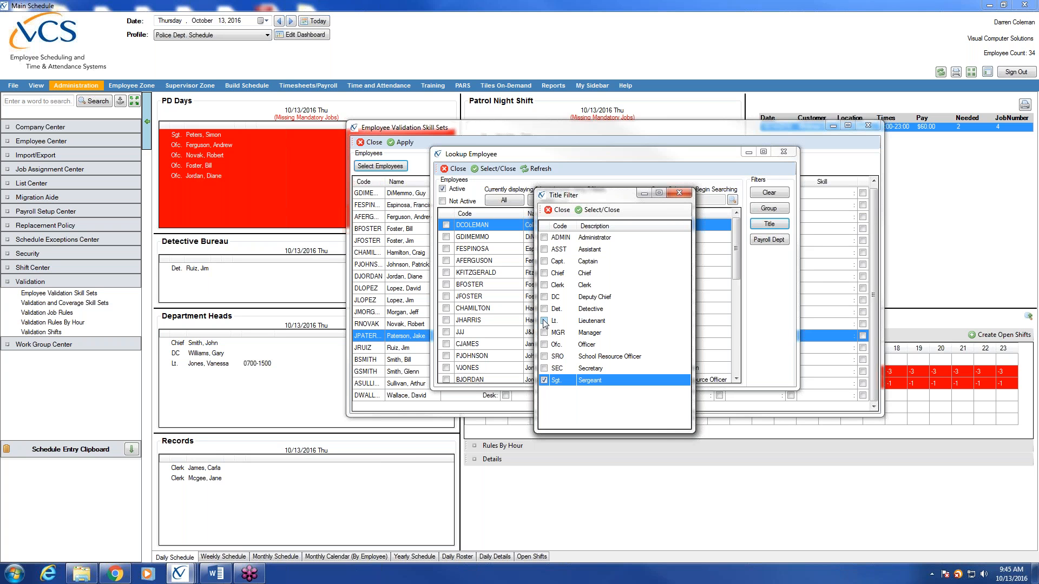
{"action": "left_click", "coordinate": [600, 210]}
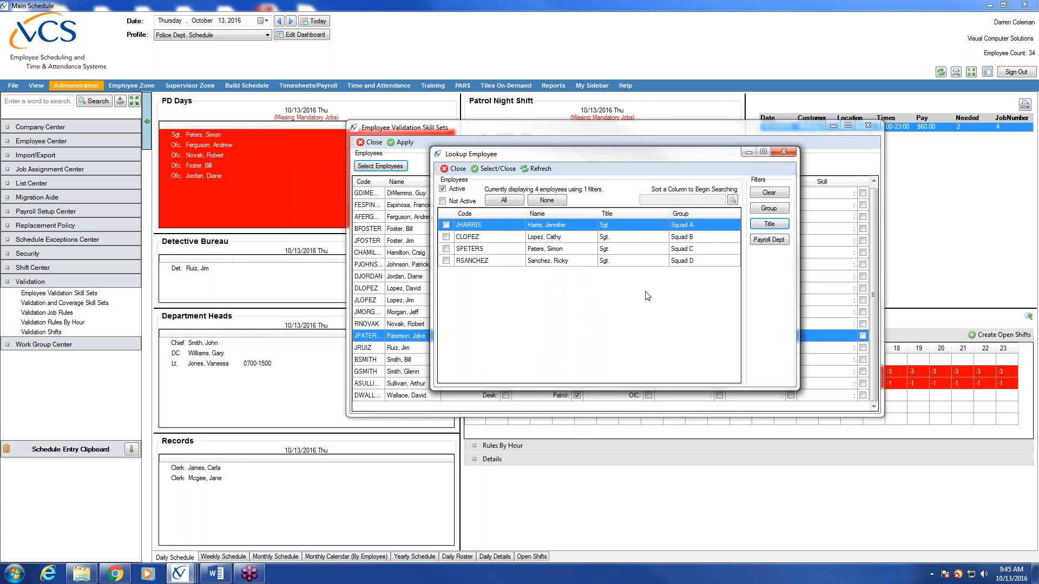
{"action": "left_click", "coordinate": [446, 226]}
{"action": "left_click", "coordinate": [446, 237]}
{"action": "left_click", "coordinate": [446, 249]}
{"action": "left_click", "coordinate": [445, 261]}
{"action": "left_click", "coordinate": [507, 170]}
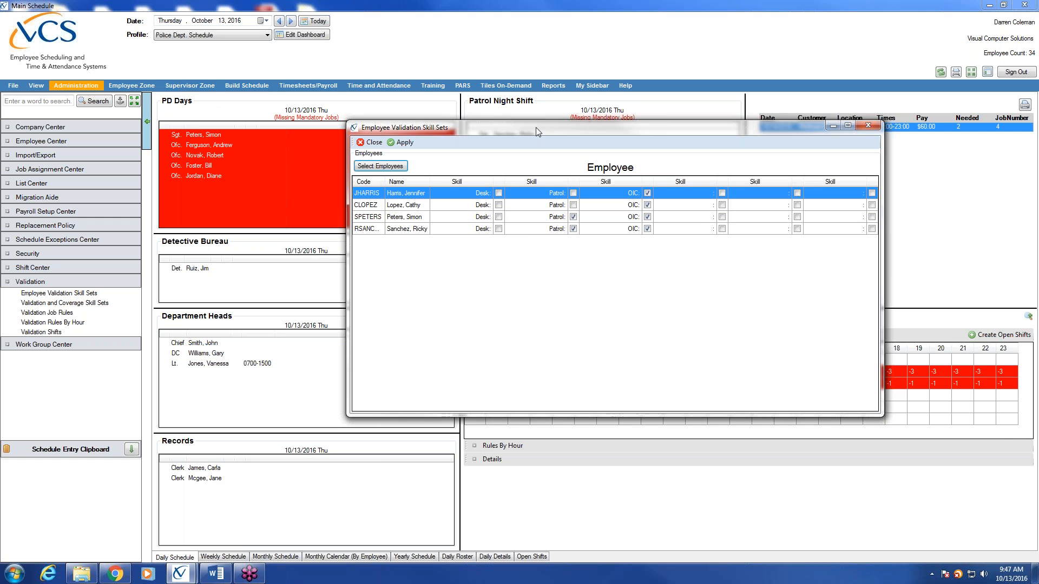
Step: Apply the sergeants' skill assignments and close Employee Validation Skill Sets
{"action": "left_click_drag", "start_coordinate": [548, 131], "coordinate": [683, 175]}
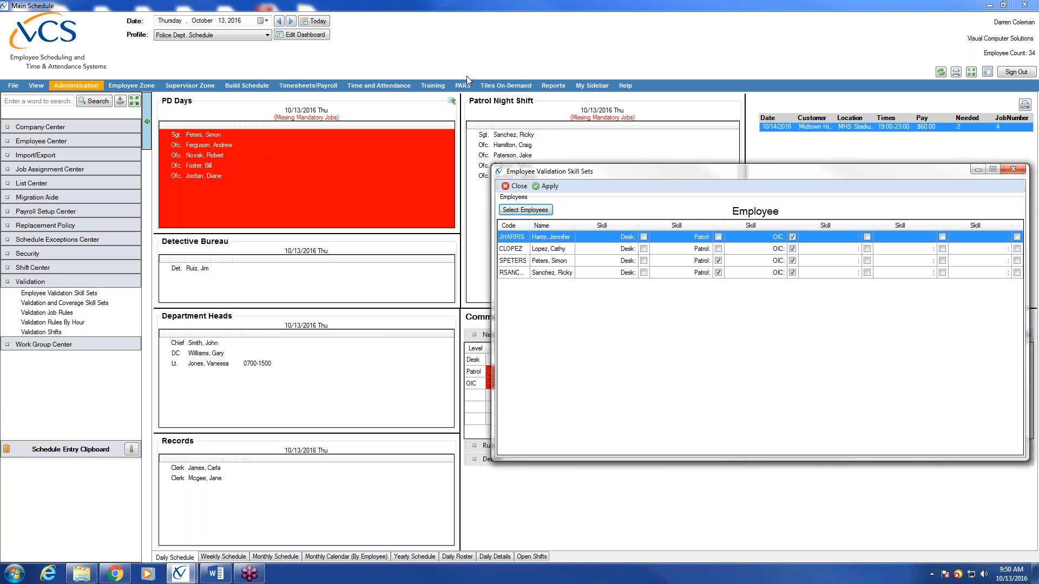
{"action": "left_click_drag", "start_coordinate": [632, 170], "coordinate": [394, 147]}
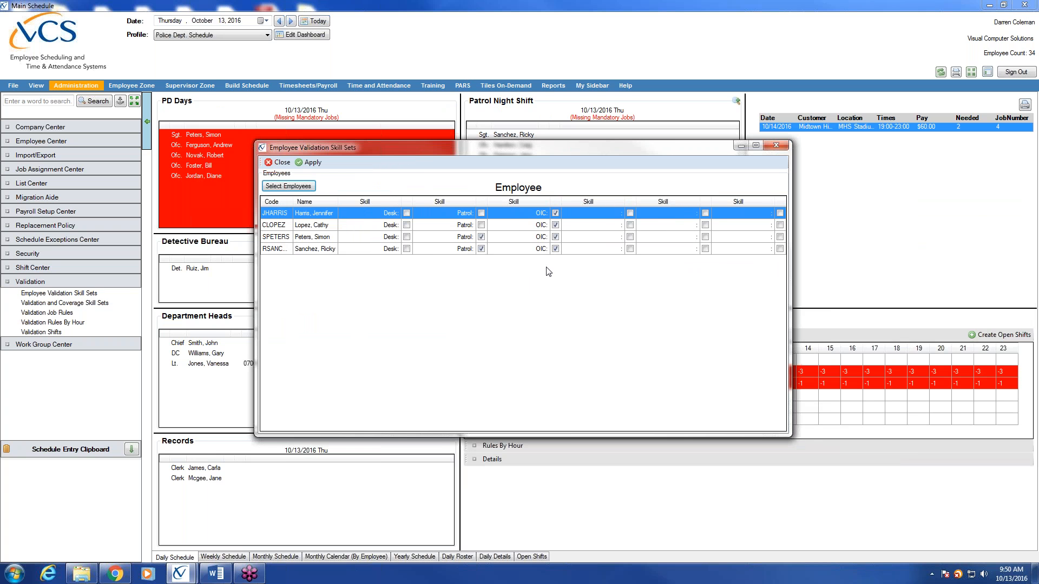
{"action": "left_click", "coordinate": [312, 162]}
{"action": "left_click", "coordinate": [280, 166]}
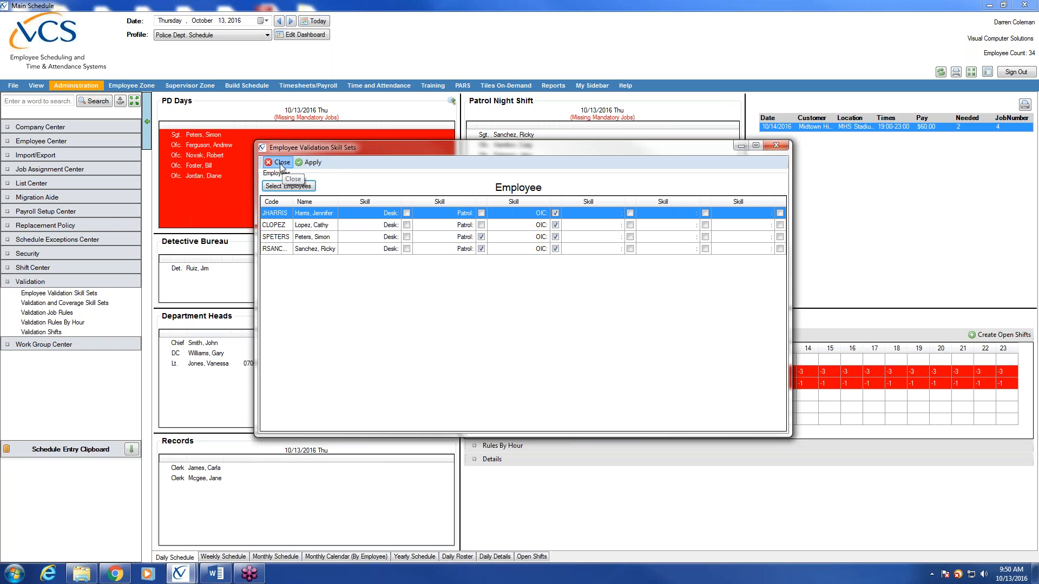
Step: Open Validation Shifts, create the shift set PDDays described as Days with PD Days as its required shift, and save it
{"action": "left_click", "coordinate": [63, 338]}
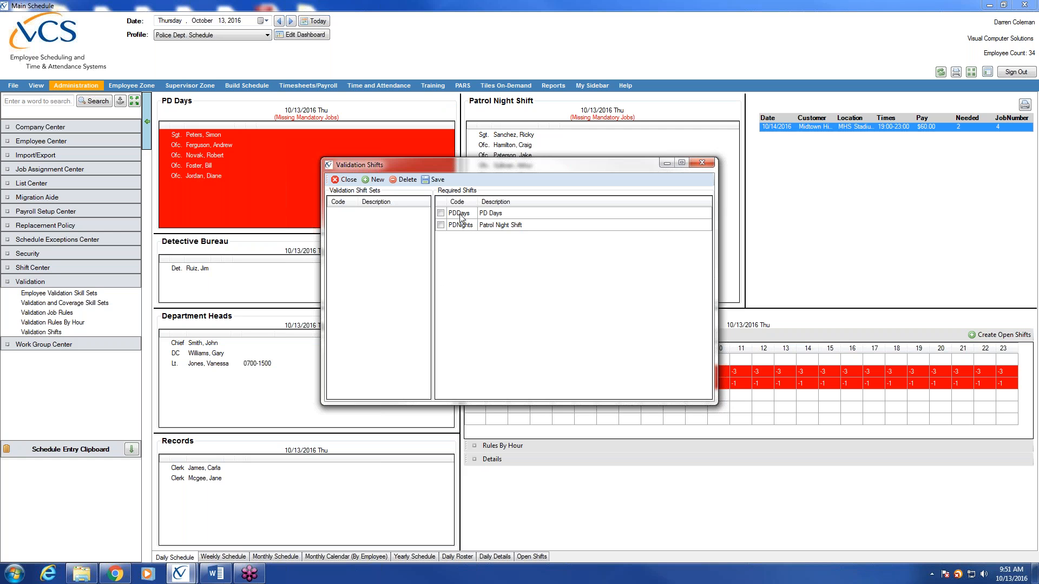
{"action": "left_click", "coordinate": [381, 183]}
{"action": "type", "text": "PDDays"}
{"action": "left_click", "coordinate": [387, 216]}
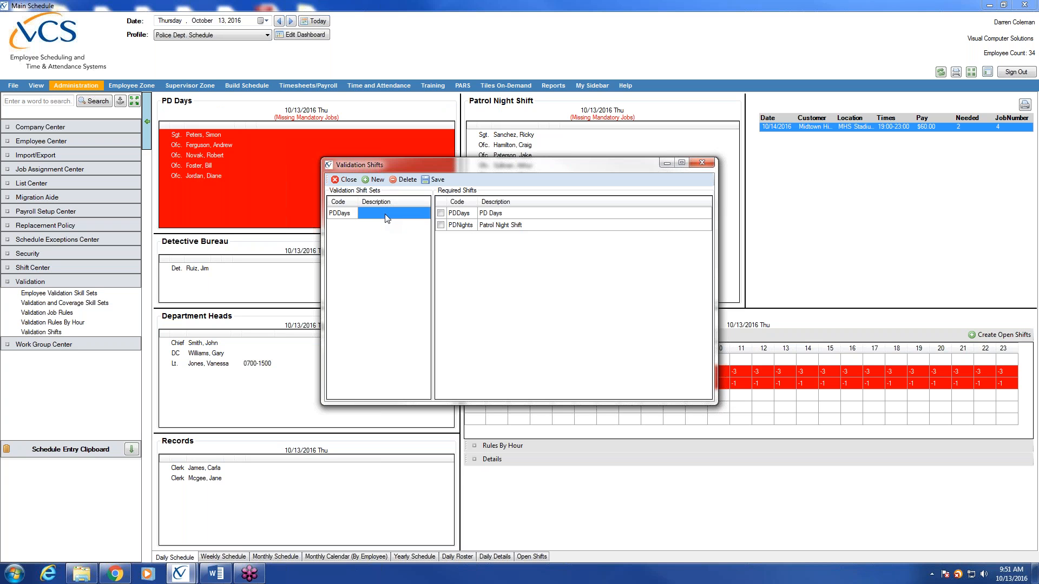
{"action": "type", "text": "Days"}
{"action": "left_click", "coordinate": [366, 213]}
{"action": "left_click", "coordinate": [441, 213]}
{"action": "left_click", "coordinate": [441, 213]}
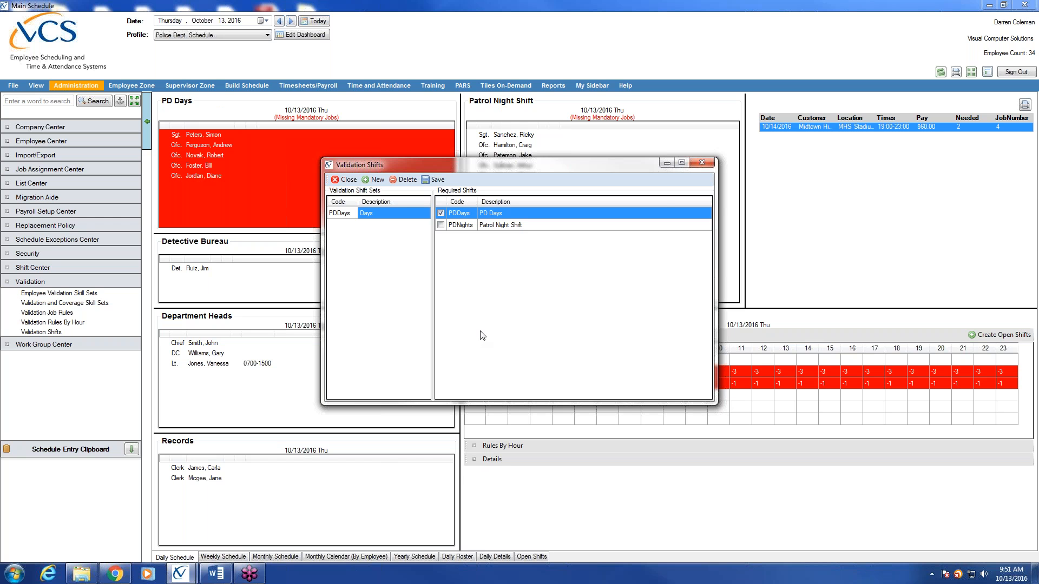
{"action": "left_click", "coordinate": [435, 179]}
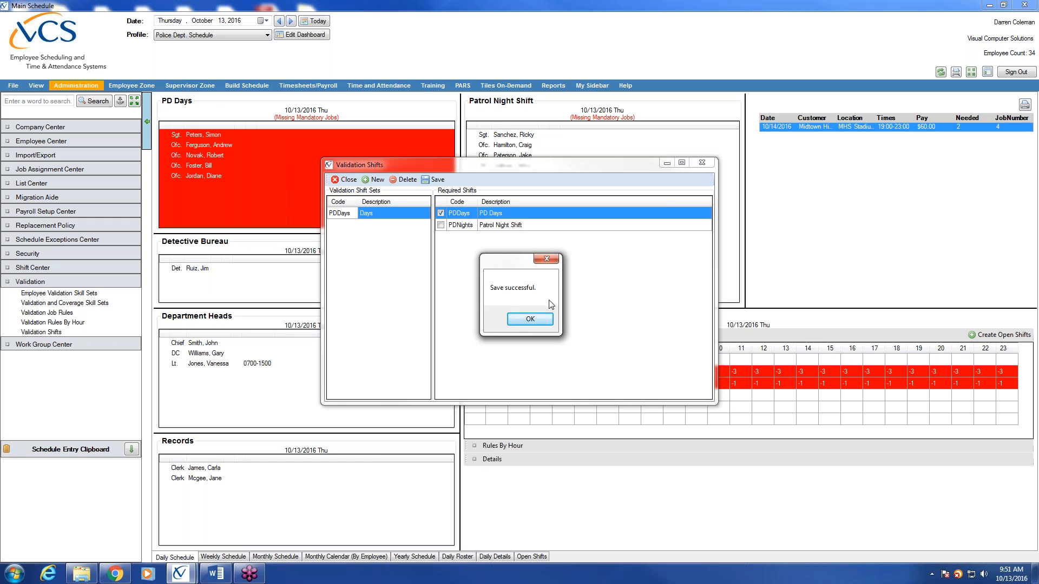
{"action": "left_click", "coordinate": [528, 319]}
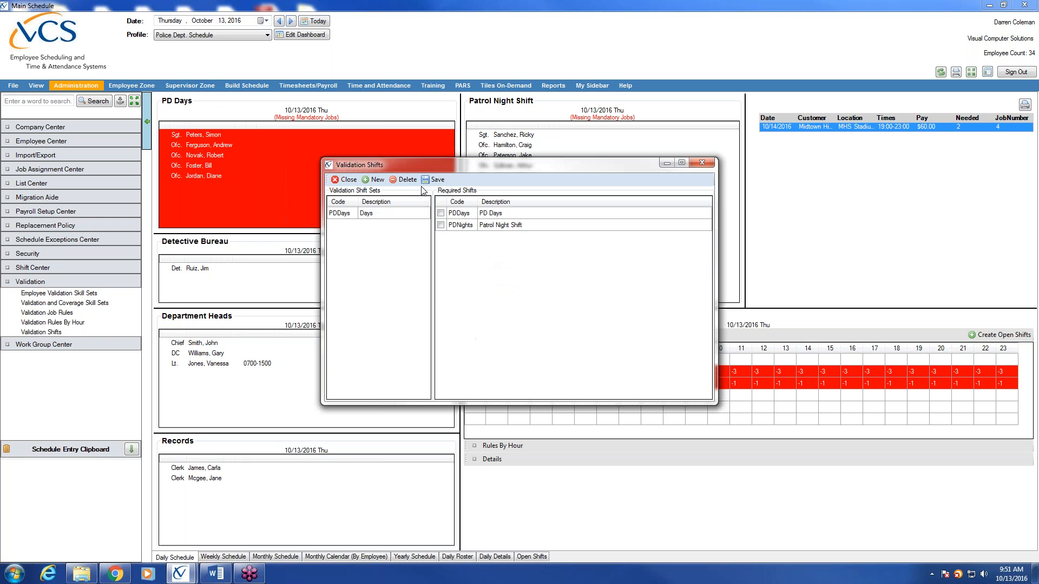
Step: Create and save the shift set PDNights described as Nights with Patrol Night Shift required, and compare both sets' required shifts
{"action": "left_click", "coordinate": [377, 181]}
{"action": "type", "text": "PDNights"}
{"action": "key", "text": "Tab"}
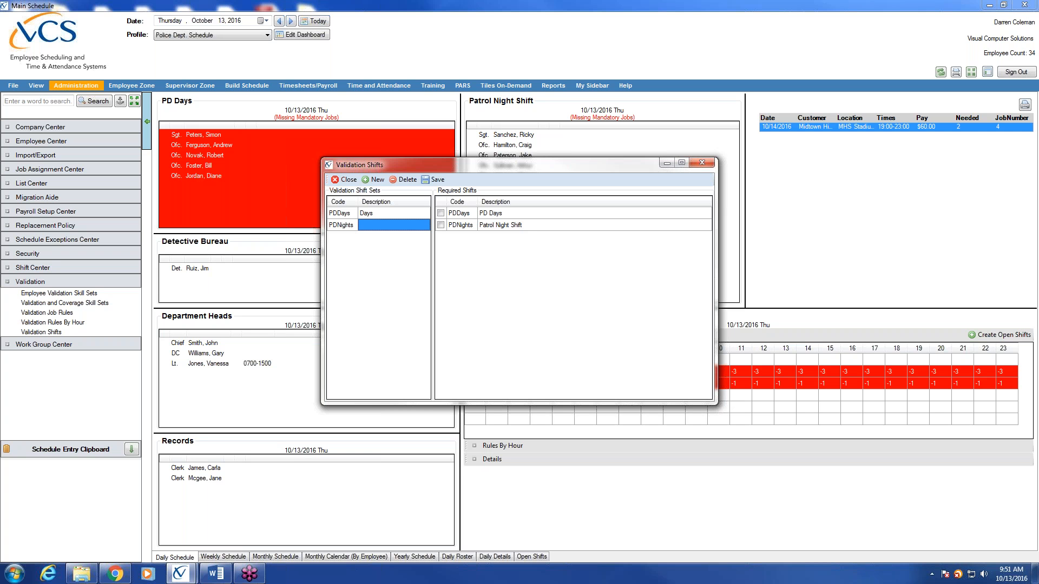
{"action": "type", "text": "Nights"}
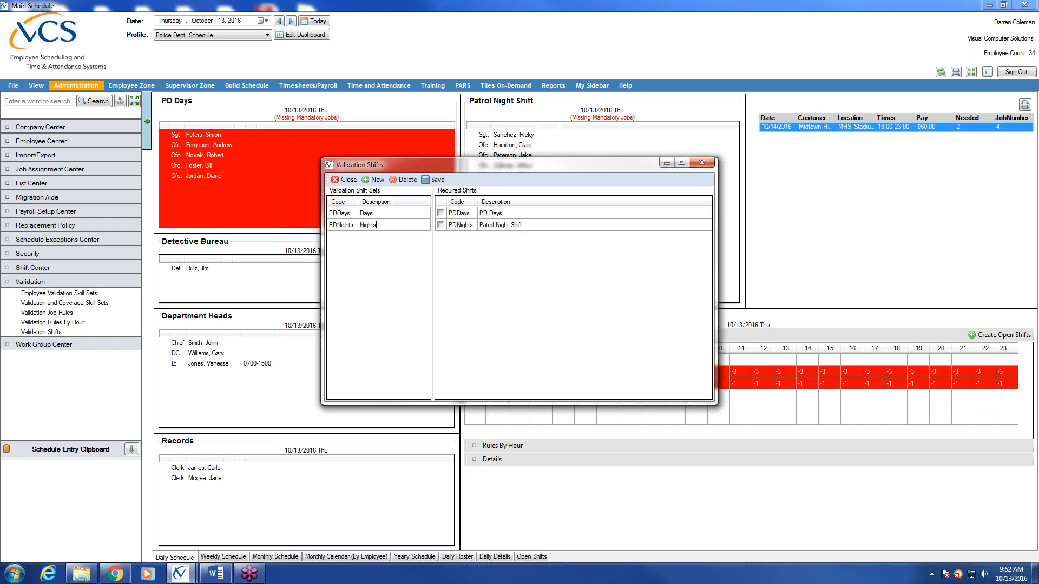
{"action": "left_click", "coordinate": [441, 225]}
{"action": "left_click", "coordinate": [435, 179]}
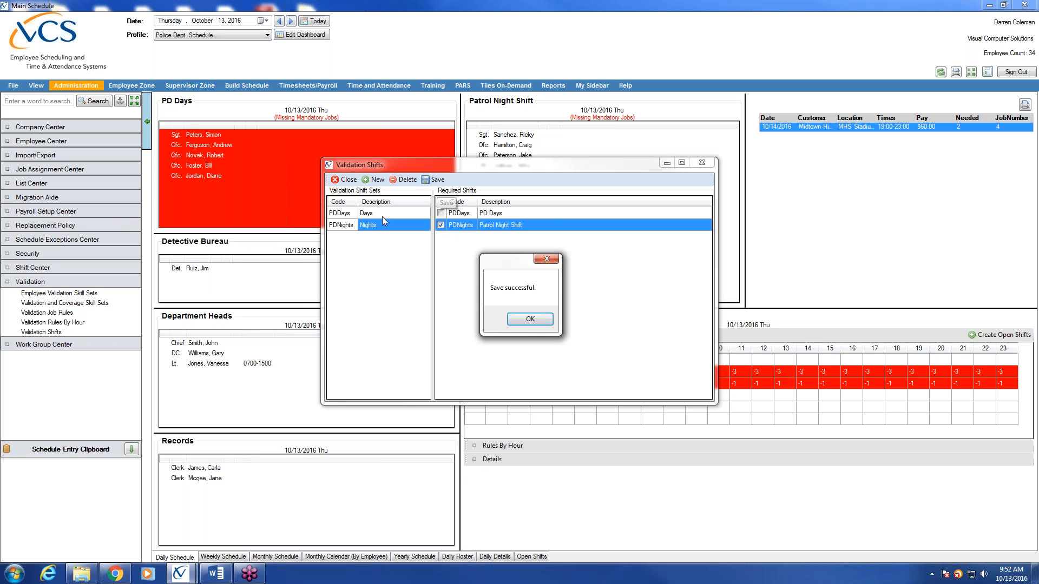
{"action": "left_click", "coordinate": [520, 319]}
{"action": "left_click", "coordinate": [377, 215]}
{"action": "left_click", "coordinate": [386, 223]}
{"action": "left_click", "coordinate": [386, 214]}
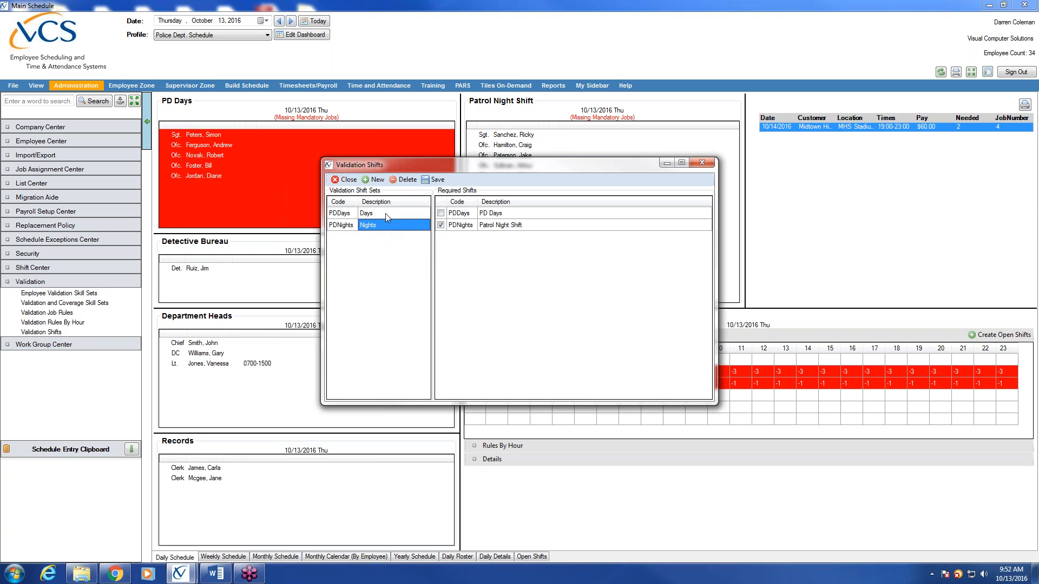
{"action": "left_click", "coordinate": [387, 225]}
{"action": "left_click", "coordinate": [339, 213]}
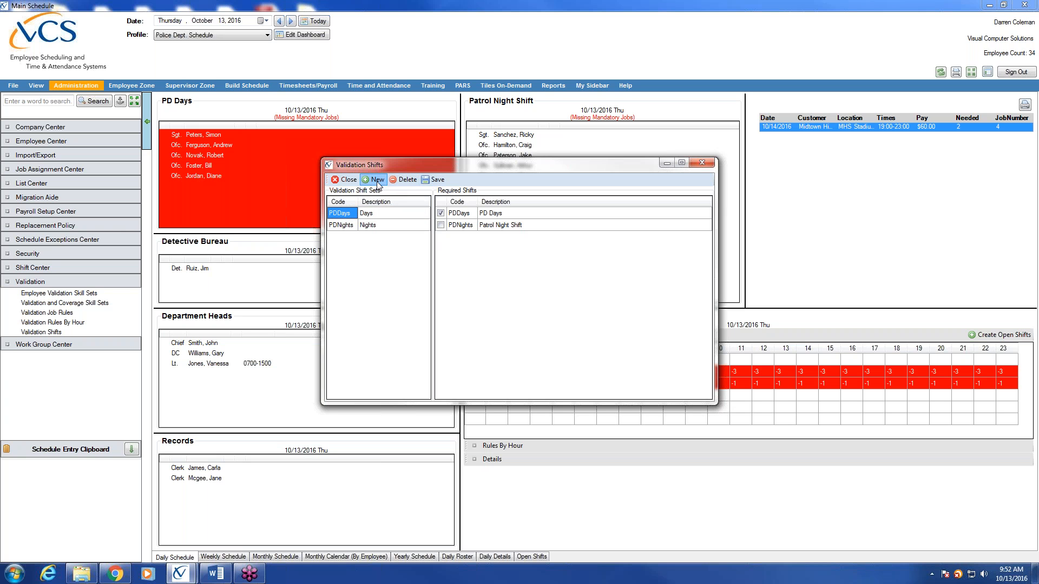
Step: Create and save the shift set PTL described as Patrol, requiring PD Days and Patrol Night Shift, and review all three sets
{"action": "left_click", "coordinate": [375, 179]}
{"action": "type", "text": "PTL"}
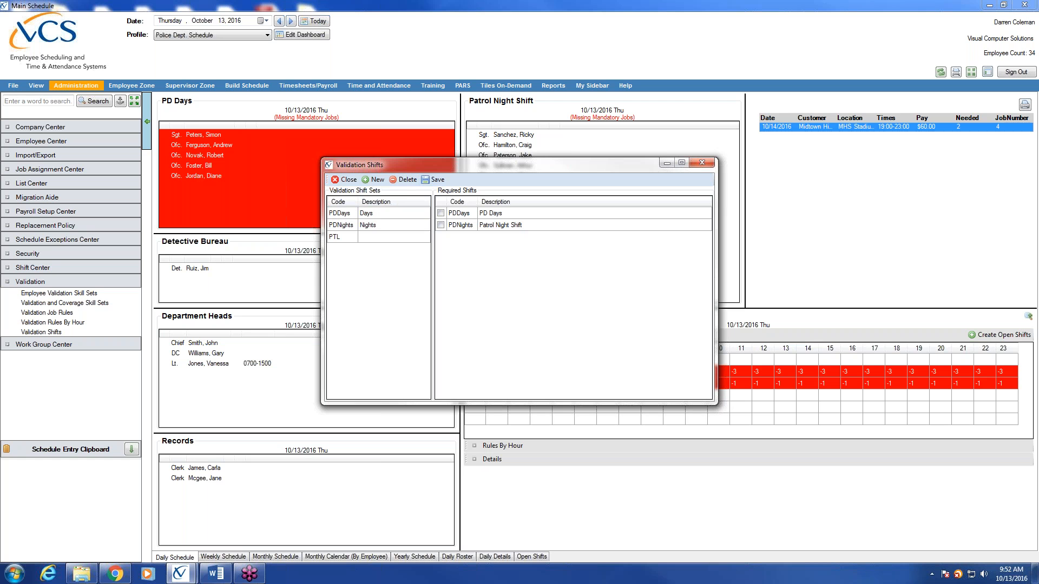
{"action": "key", "text": "Tab"}
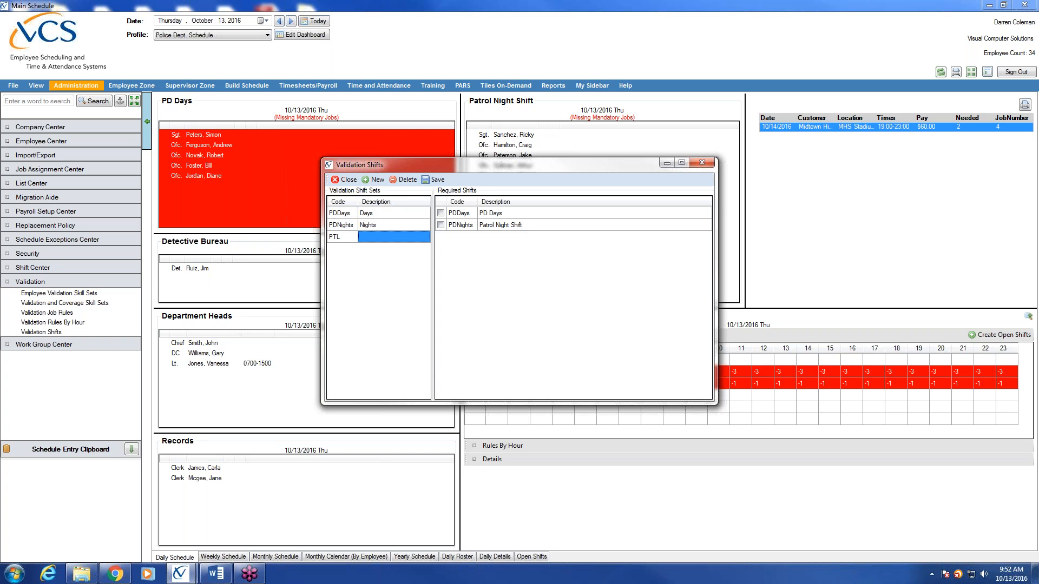
{"action": "type", "text": "Patrol"}
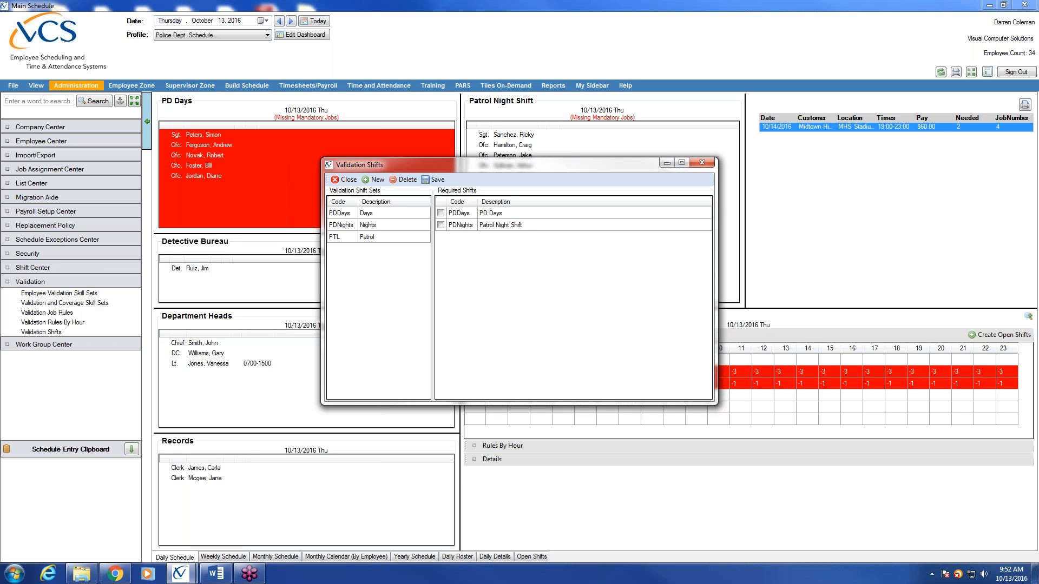
{"action": "left_click", "coordinate": [441, 213]}
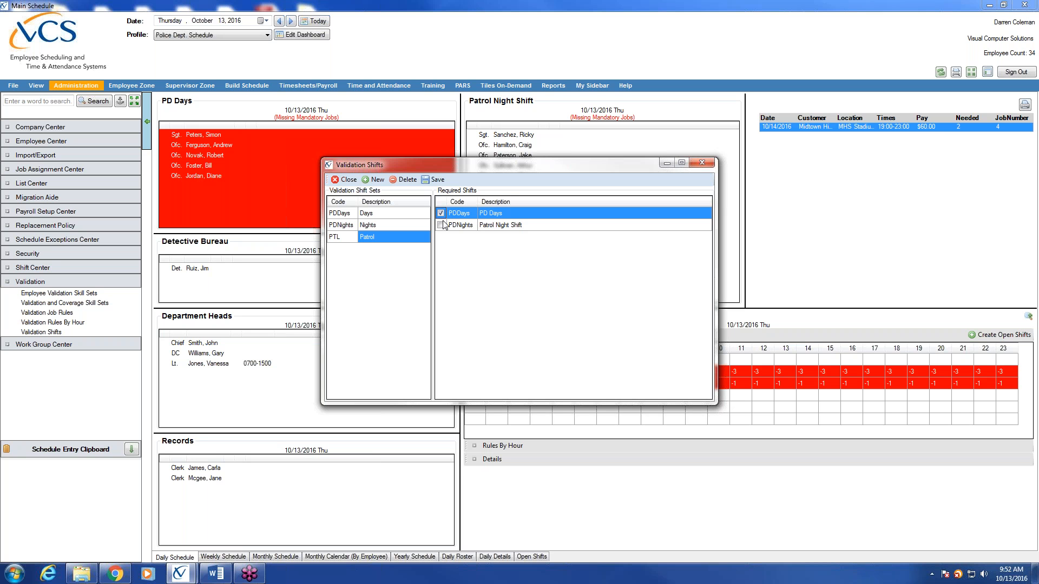
{"action": "left_click", "coordinate": [441, 225]}
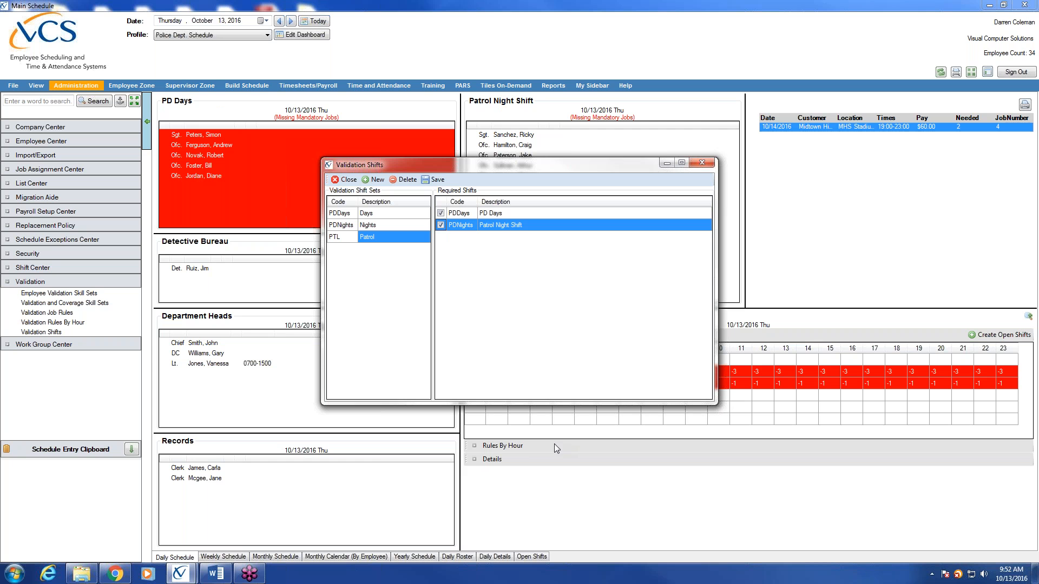
{"action": "left_click", "coordinate": [436, 180]}
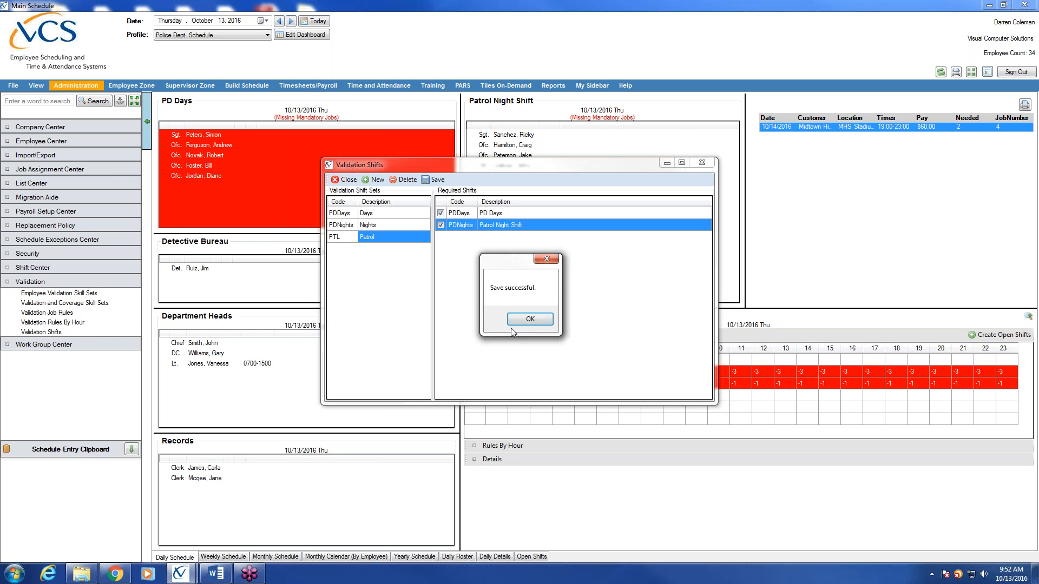
{"action": "left_click", "coordinate": [533, 322]}
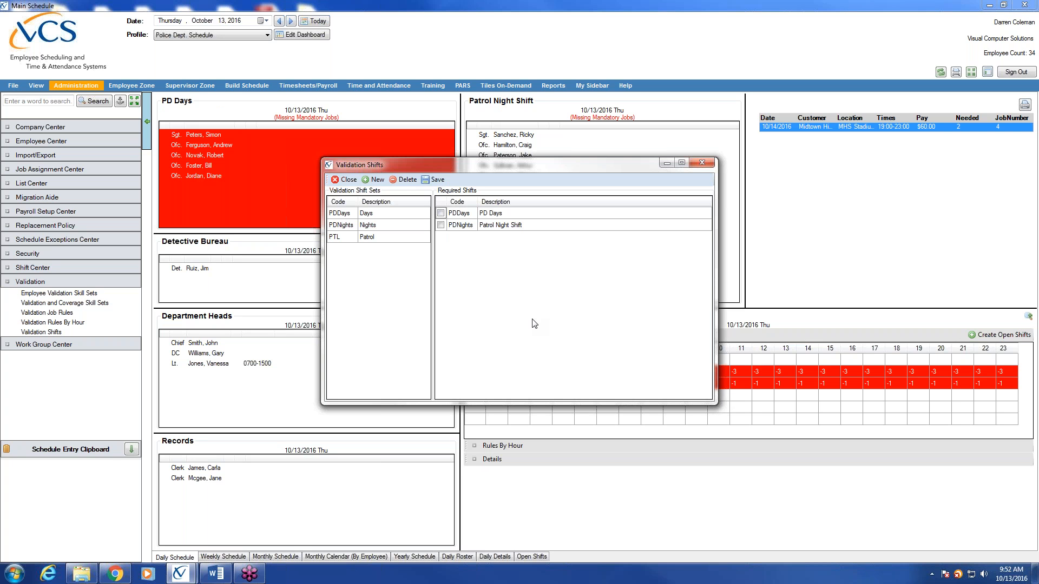
{"action": "left_click", "coordinate": [401, 214]}
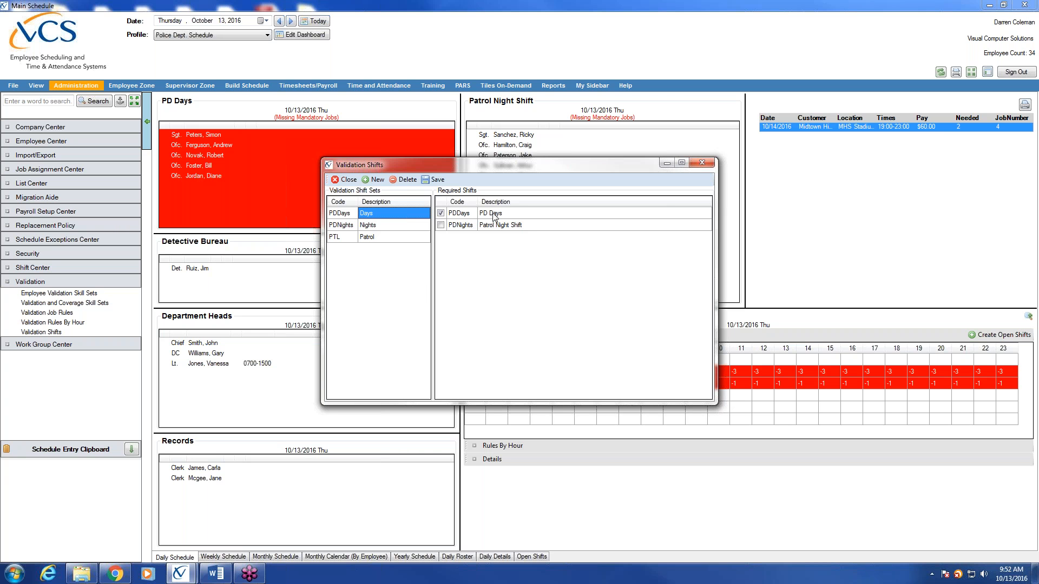
{"action": "left_click", "coordinate": [387, 227]}
{"action": "left_click", "coordinate": [393, 212]}
{"action": "left_click", "coordinate": [387, 226]}
{"action": "left_click", "coordinate": [383, 237]}
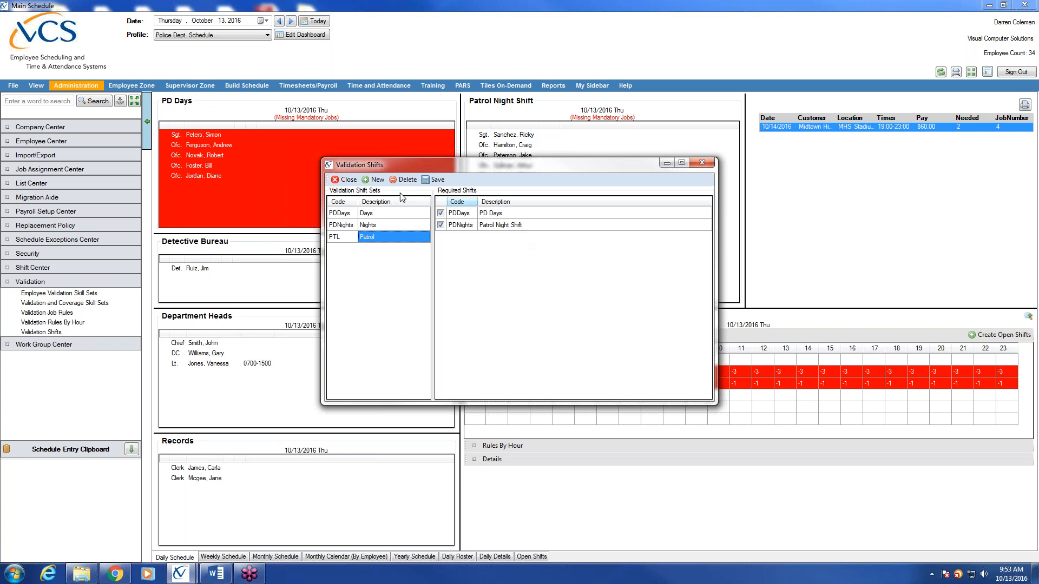
Step: Close Validation Shifts and open Validation Rules By Hour for the Days validation shift
{"action": "left_click", "coordinate": [351, 180]}
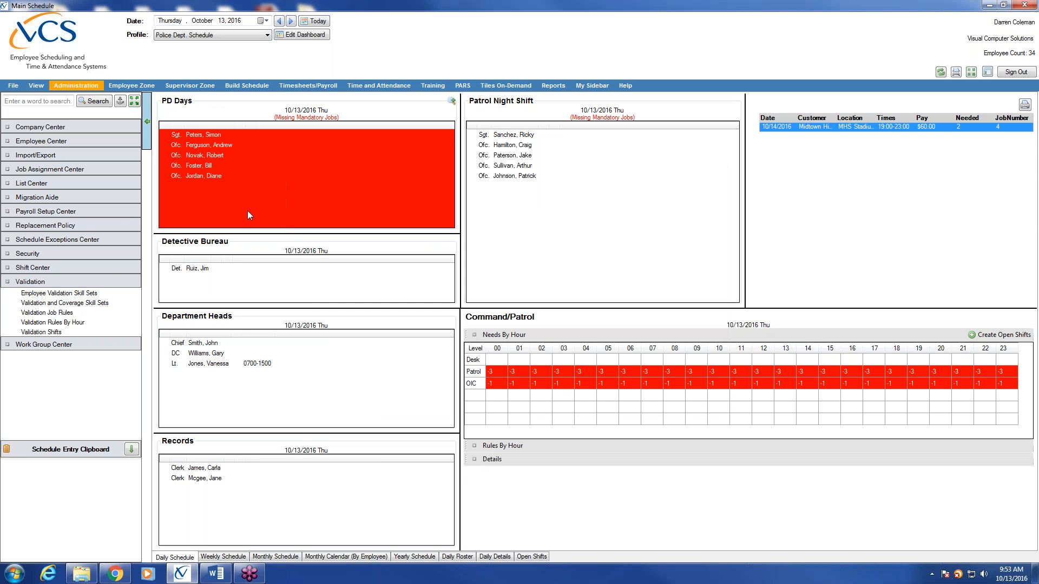
{"action": "left_click", "coordinate": [89, 322]}
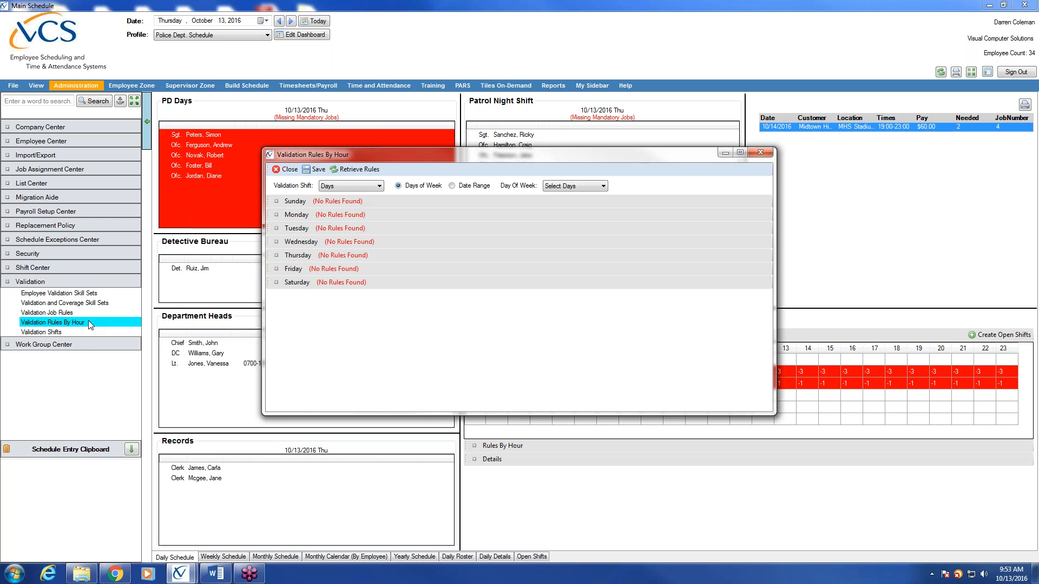
{"action": "left_click", "coordinate": [379, 186]}
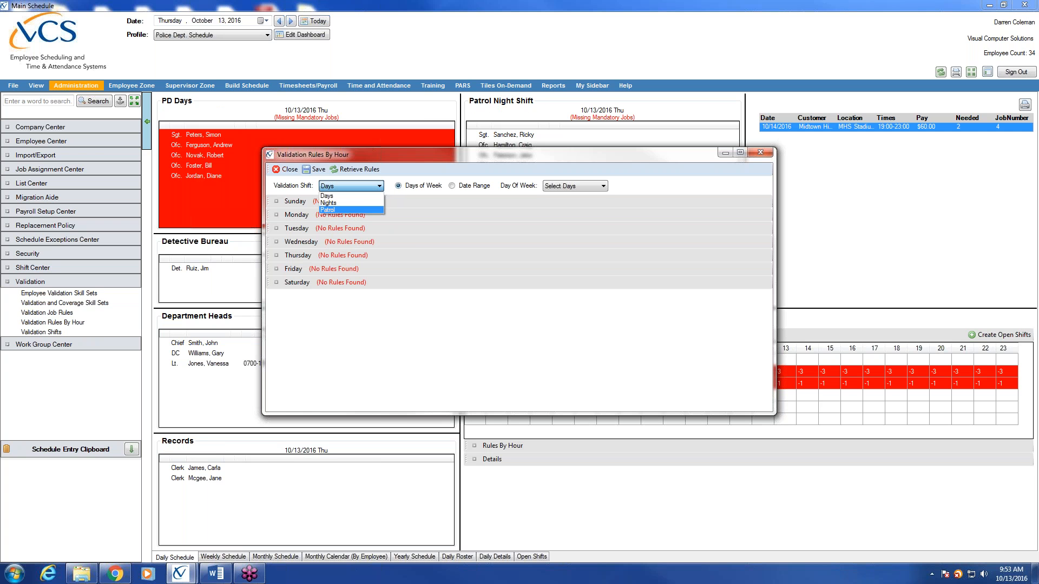
{"action": "left_click", "coordinate": [356, 197]}
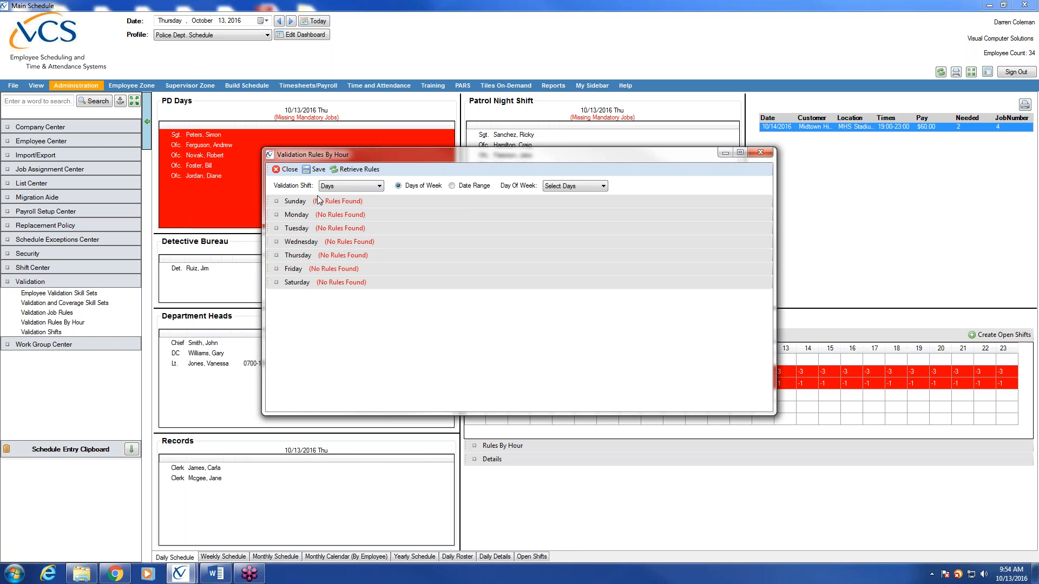
Step: Check Sunday's hourly grid, set the day of week to All, and expand the all-days grid
{"action": "left_click", "coordinate": [603, 186]}
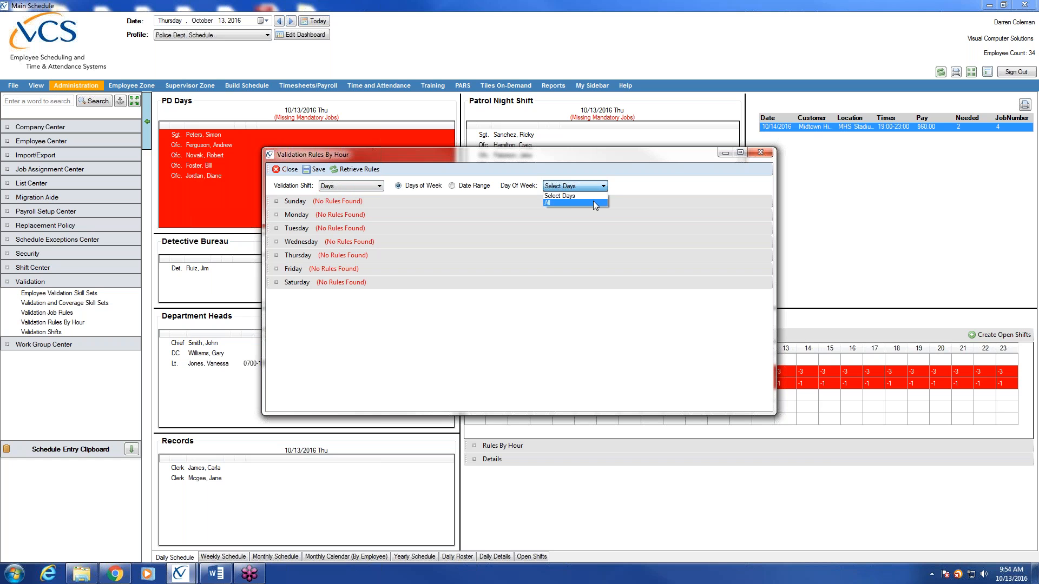
{"action": "left_click", "coordinate": [277, 202]}
{"action": "left_click", "coordinate": [277, 202]}
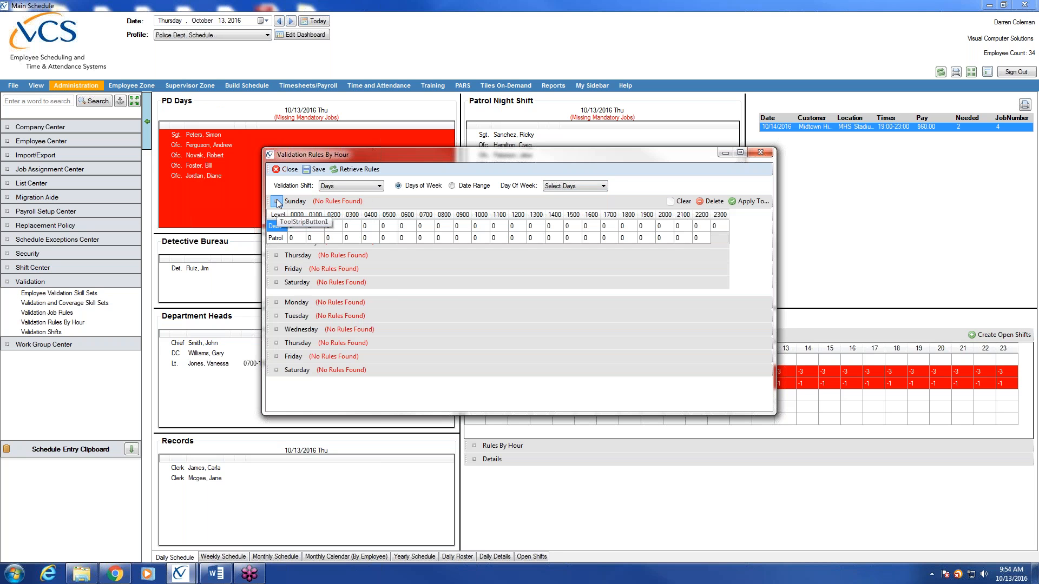
{"action": "left_click", "coordinate": [277, 201]}
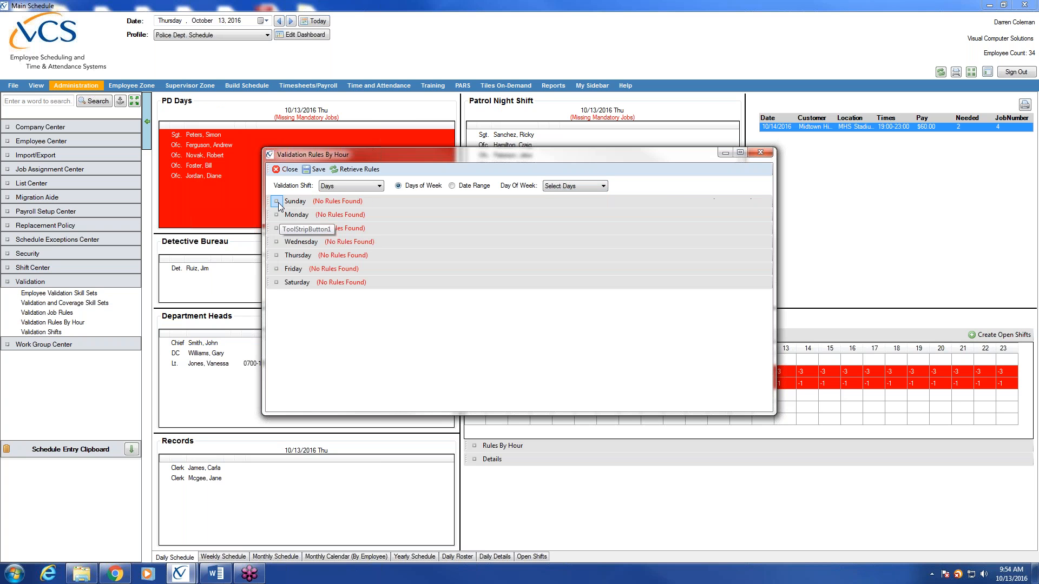
{"action": "left_click", "coordinate": [603, 188]}
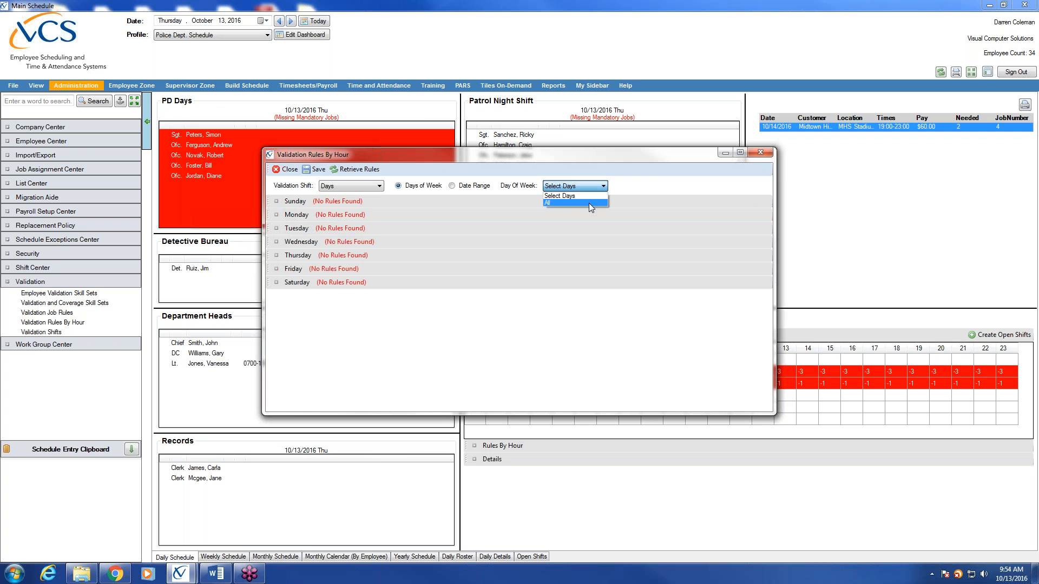
{"action": "left_click", "coordinate": [589, 203]}
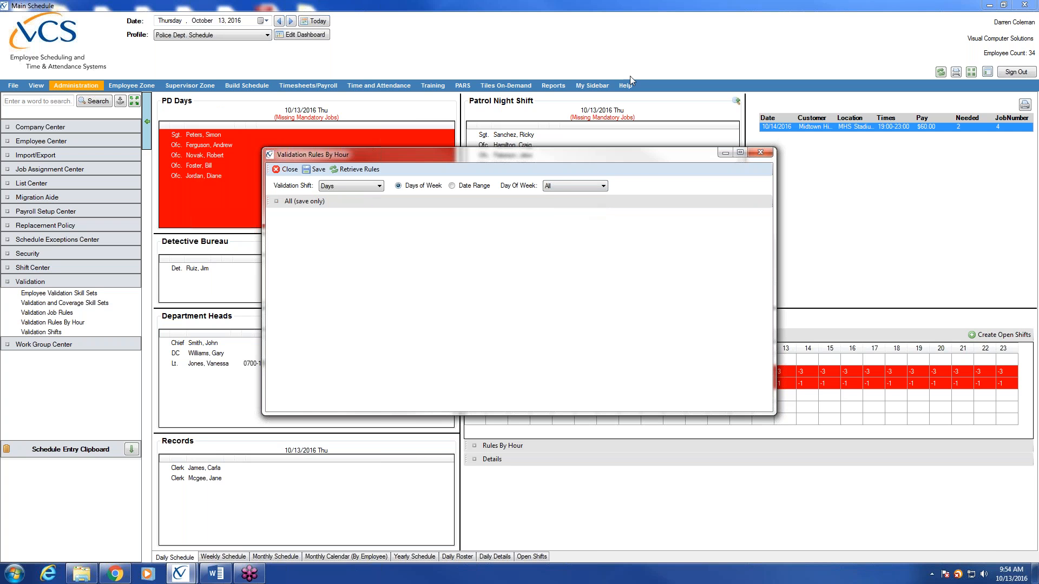
{"action": "left_click", "coordinate": [277, 202]}
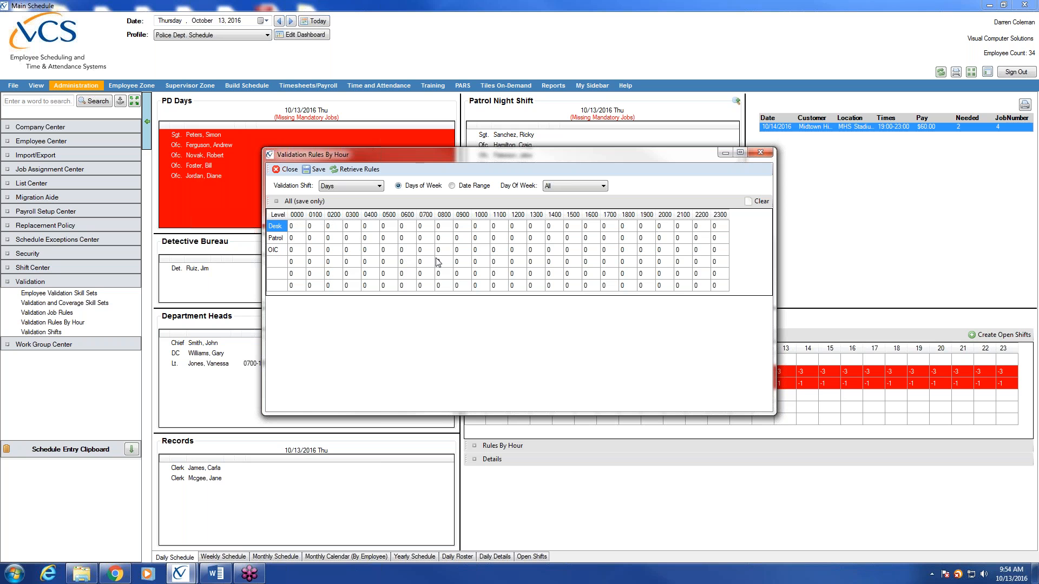
Step: Set the Days shift's Patrol requirement to 4 for every hour from 0700 through 1800
{"action": "left_click", "coordinate": [423, 238]}
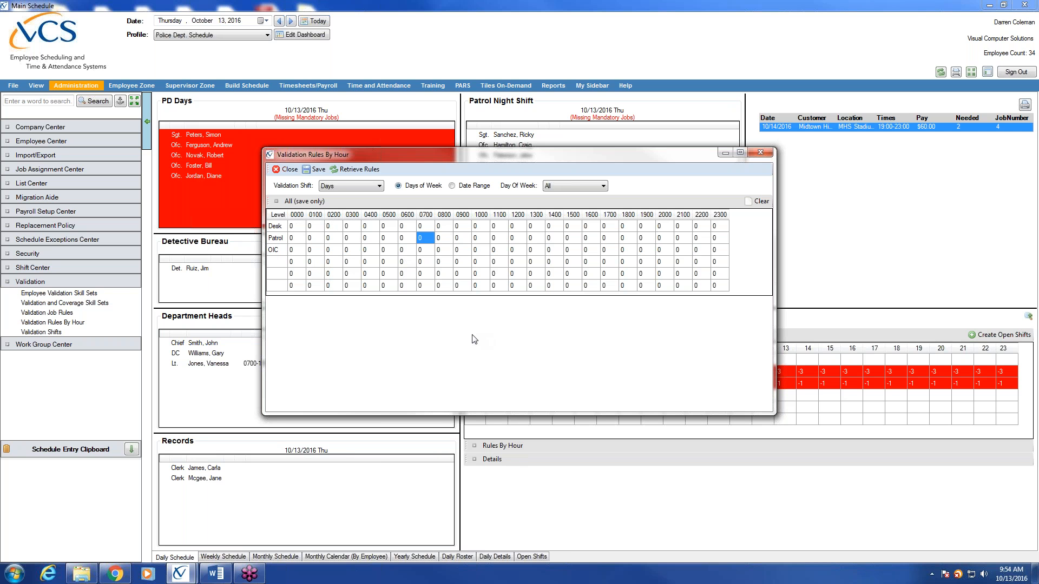
{"action": "type", "text": "4"}
{"action": "left_click", "coordinate": [447, 240]}
{"action": "type", "text": "4"}
{"action": "key", "text": "Tab"}
{"action": "type", "text": "4"}
{"action": "key", "text": "Tab"}
{"action": "type", "text": "4"}
{"action": "key", "text": "Tab"}
{"action": "type", "text": "4\t4\t4\t4\t4\t4"}
{"action": "key", "text": "Tab"}
{"action": "type", "text": "4"}
{"action": "key", "text": "Tab"}
{"action": "type", "text": "4"}
{"action": "left_click", "coordinate": [651, 241]}
{"action": "left_click", "coordinate": [426, 240]}
{"action": "left_click", "coordinate": [444, 241]}
{"action": "left_click", "coordinate": [465, 241]}
{"action": "left_click", "coordinate": [482, 243]}
{"action": "left_click", "coordinate": [505, 241]}
{"action": "left_click", "coordinate": [517, 242]}
{"action": "left_click", "coordinate": [536, 242]}
{"action": "left_click", "coordinate": [556, 241]}
{"action": "left_click", "coordinate": [572, 242]}
Step: Set the Days shift's OIC requirement to 1 for each hour from 0700 through 1800 and save the rules
{"action": "left_click", "coordinate": [429, 252]}
{"action": "type", "text": "1\t1\t1\t1\t1\t1\t1\t1\t1\t1\t1\t1"}
{"action": "left_click", "coordinate": [641, 256]}
{"action": "left_click", "coordinate": [317, 171]}
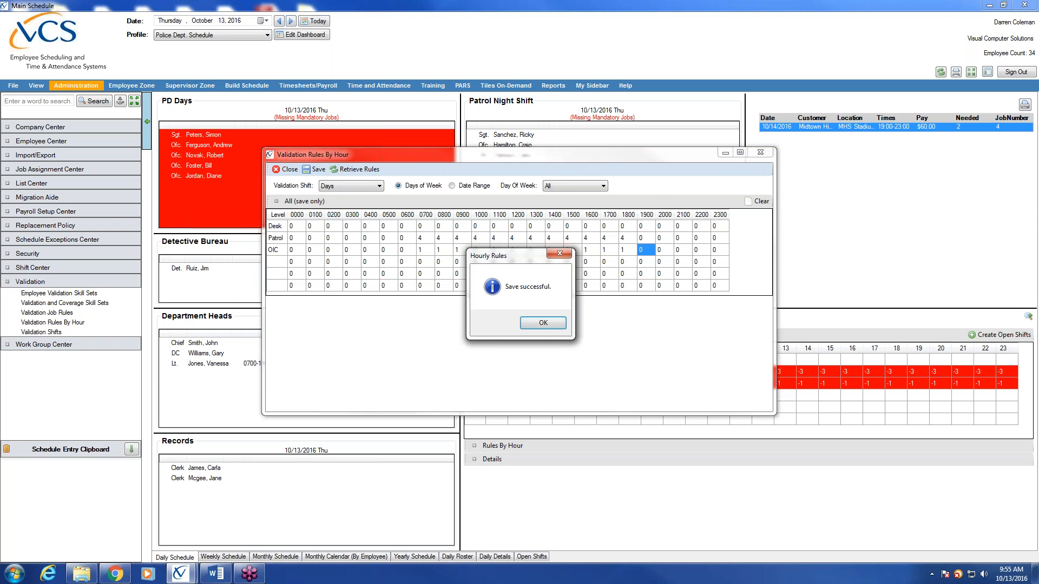
{"action": "left_click", "coordinate": [543, 323]}
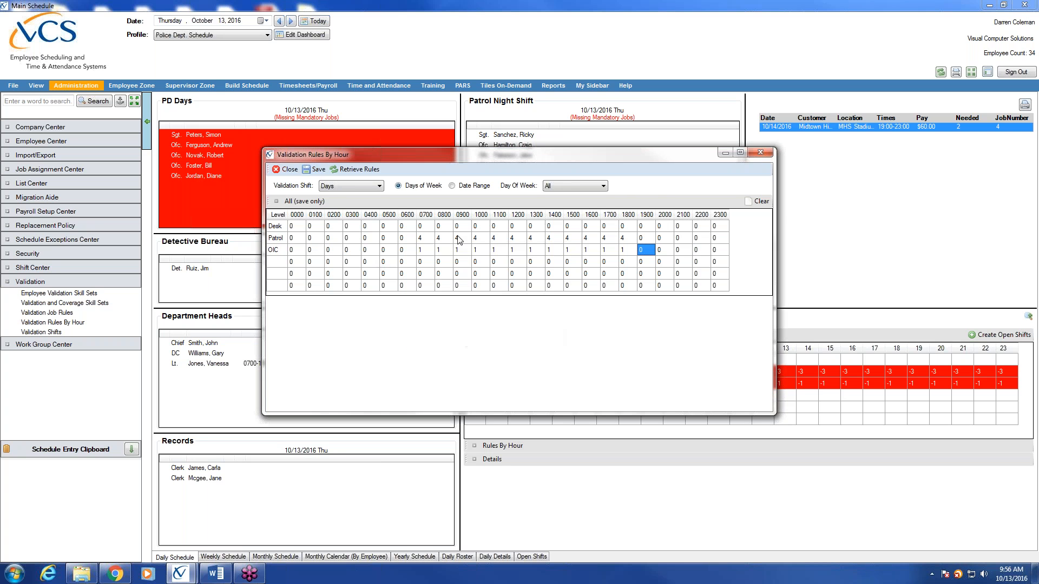
Step: Switch to the Nights validation shift and require 4 Patrol for each hour from 1900 through 2300
{"action": "left_click", "coordinate": [378, 187]}
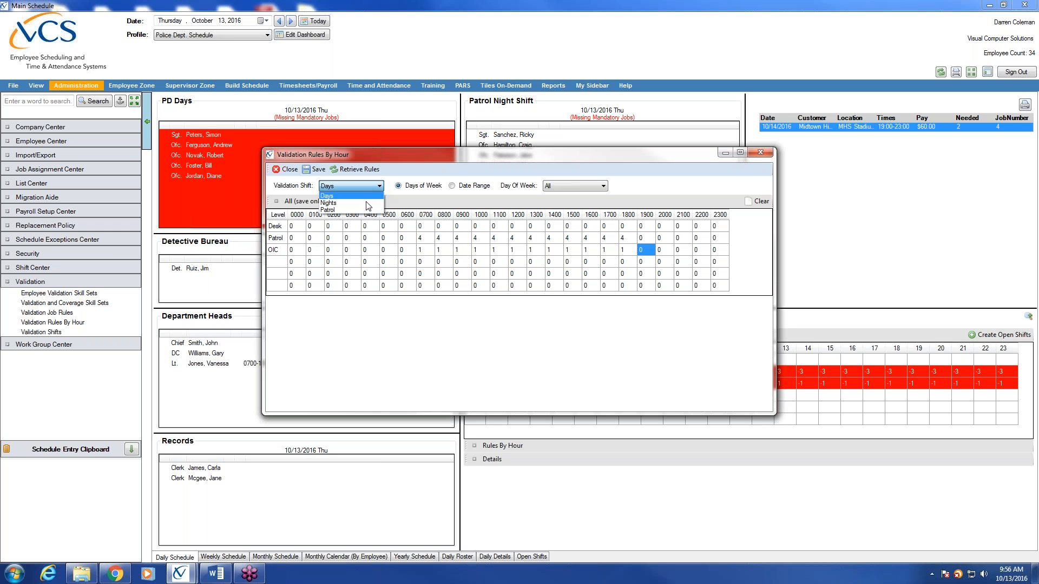
{"action": "left_click", "coordinate": [366, 204]}
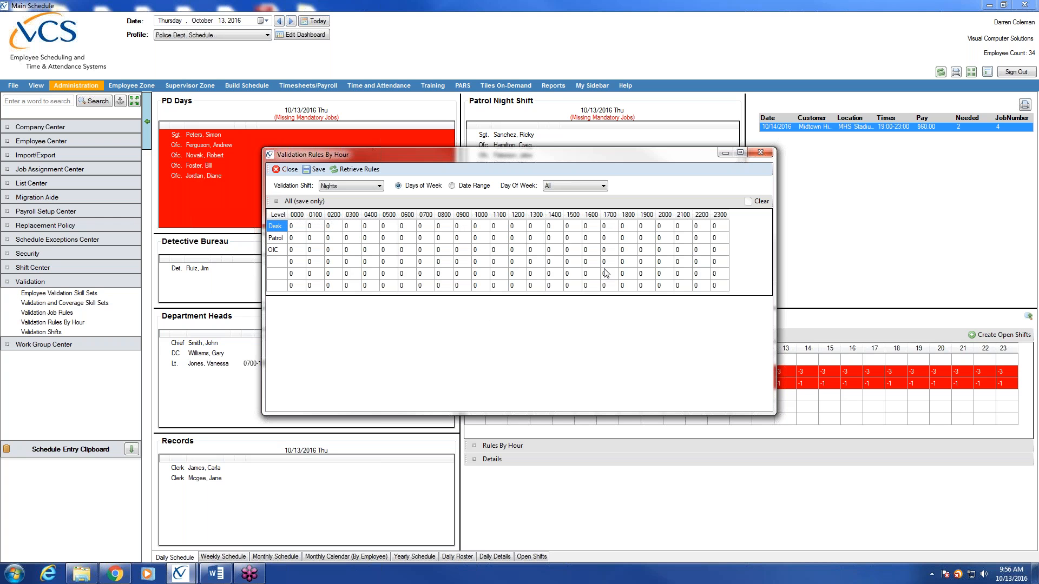
{"action": "left_click", "coordinate": [646, 238]}
{"action": "type", "text": "4"}
{"action": "key", "text": "Tab"}
{"action": "type", "text": "4"}
{"action": "key", "text": "Tab"}
{"action": "type", "text": "4"}
{"action": "key", "text": "Tab"}
{"action": "type", "text": "4"}
{"action": "key", "text": "Tab"}
{"action": "type", "text": "4"}
Step: Require 1 OIC on Nights for each hour from 1900 through 2300
{"action": "left_click", "coordinate": [648, 252]}
{"action": "type", "text": "1"}
{"action": "key", "text": "Tab"}
{"action": "type", "text": "1"}
{"action": "key", "text": "Tab"}
{"action": "type", "text": "1"}
{"action": "key", "text": "Tab"}
{"action": "type", "text": "1"}
{"action": "type", "text": "1"}
Step: Require 4 Patrol on Nights for each early-morning hour from 0000 through 0600
{"action": "left_click", "coordinate": [302, 238]}
{"action": "type", "text": "4\t4\t4\t4\t4\t4"}
{"action": "key", "text": "Tab"}
{"action": "type", "text": "4"}
{"action": "left_click", "coordinate": [432, 238]}
{"action": "left_click", "coordinate": [407, 240]}
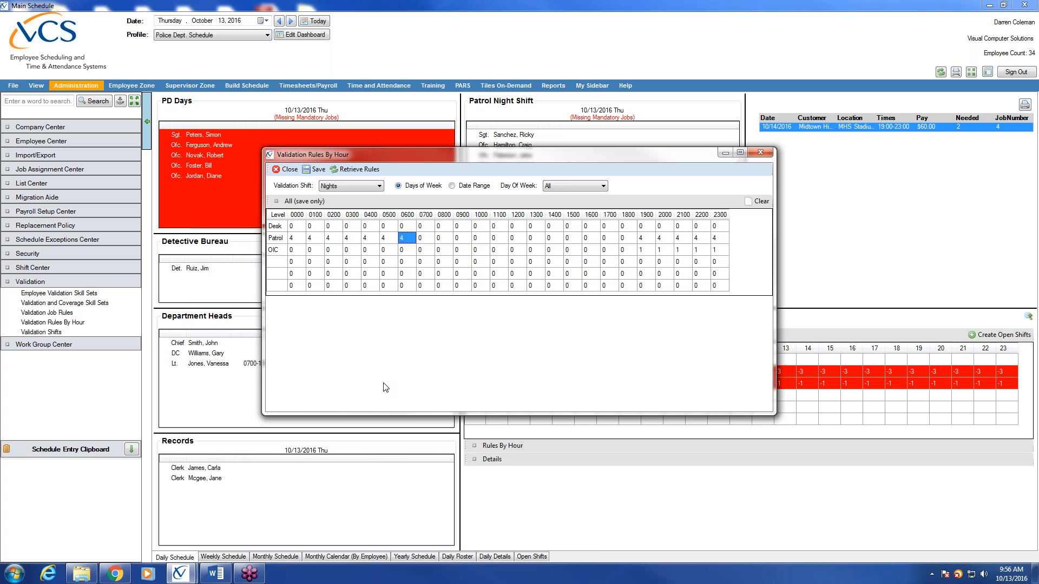
Step: Require 1 OIC on Nights for each hour from 0000 through 0600 and save the rules
{"action": "left_click", "coordinate": [297, 249]}
{"action": "type", "text": "1111111"}
{"action": "left_click", "coordinate": [317, 170]}
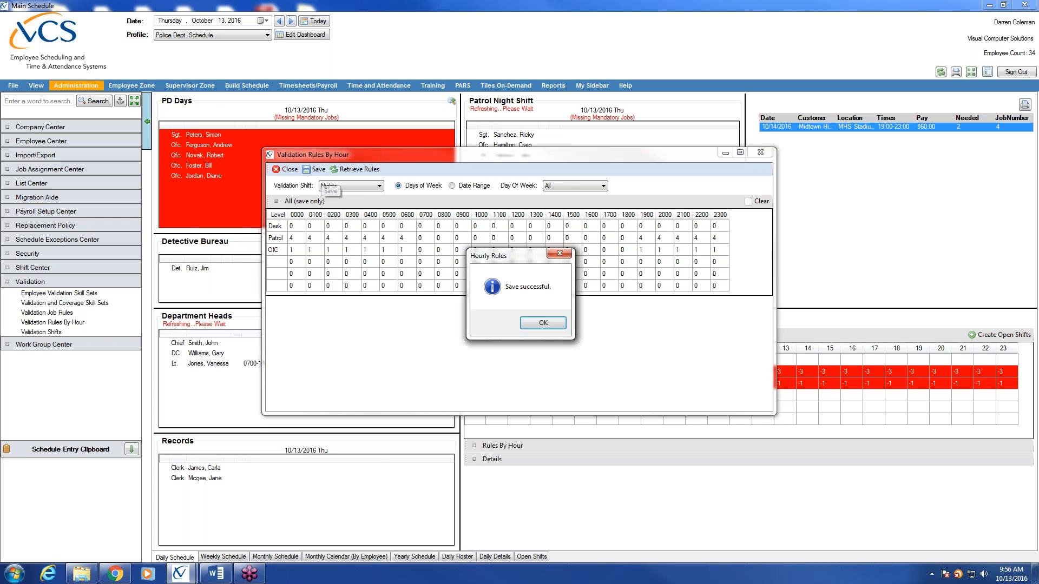
{"action": "left_click", "coordinate": [543, 324]}
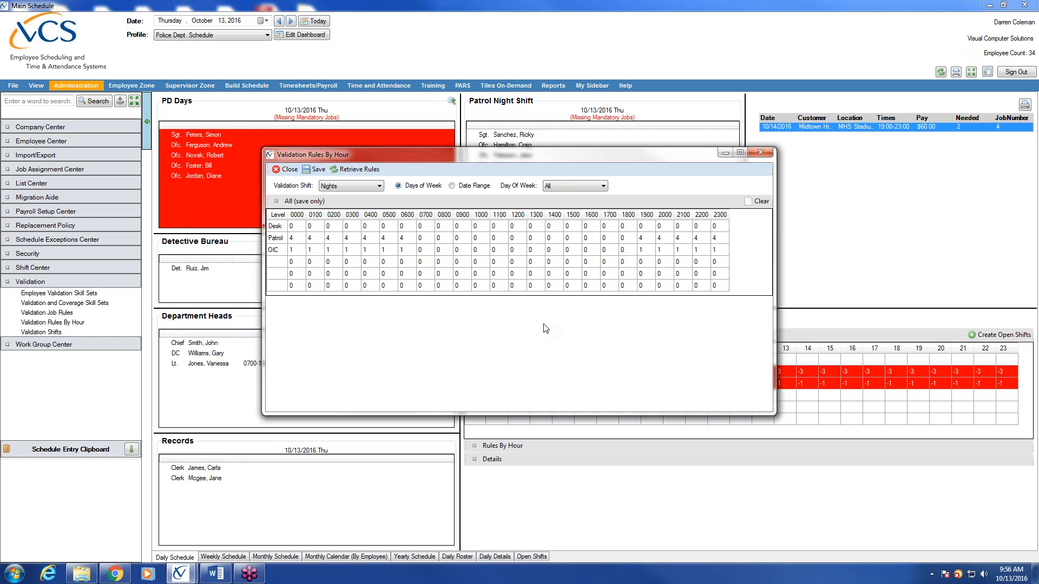
Step: Switch to the Patrol validation shift, expand its all-days grid, and require 4 Patrol for all 24 hours
{"action": "left_click", "coordinate": [380, 186]}
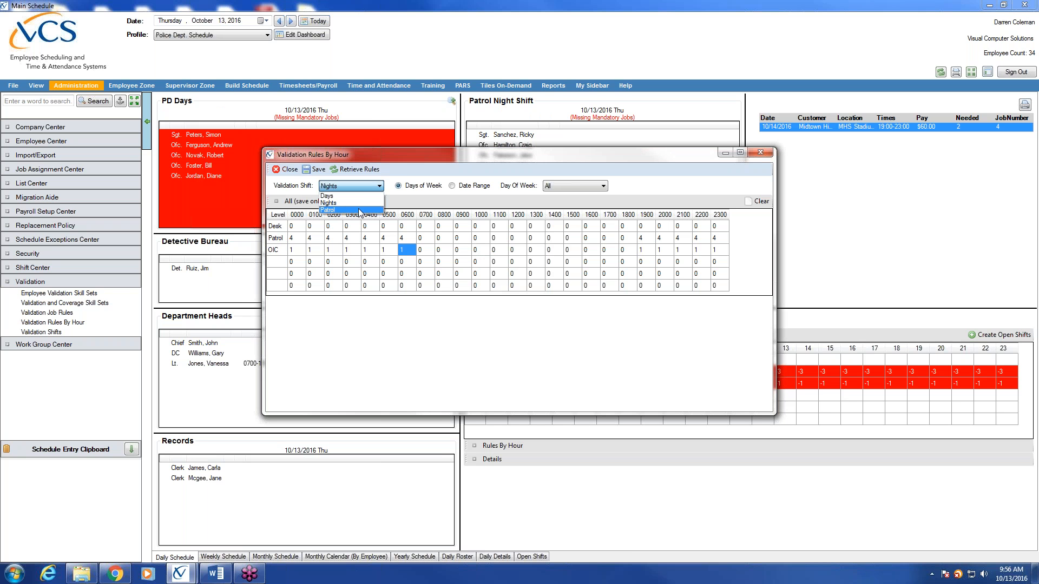
{"action": "left_click", "coordinate": [359, 209]}
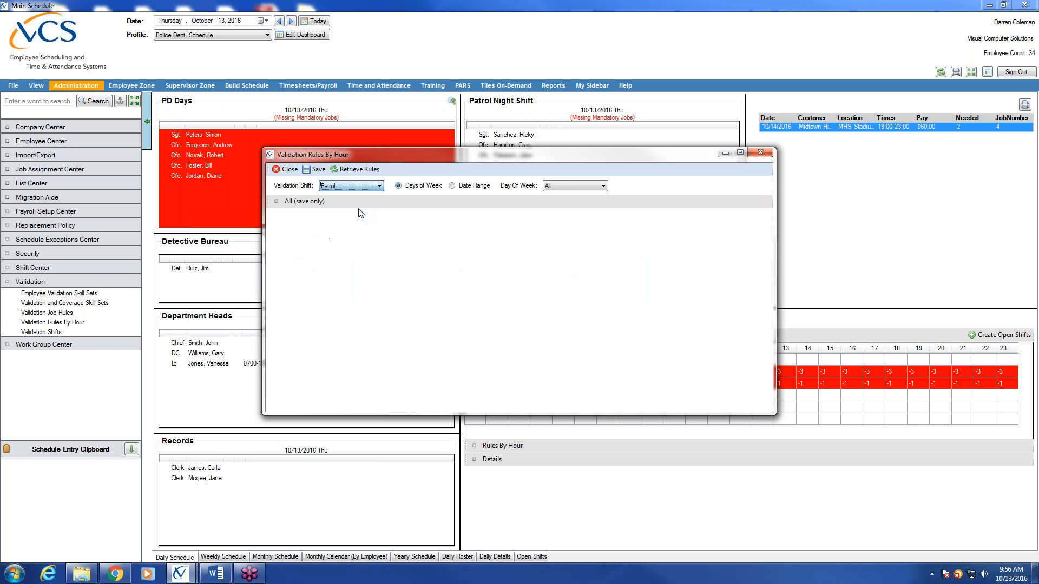
{"action": "left_click", "coordinate": [276, 201]}
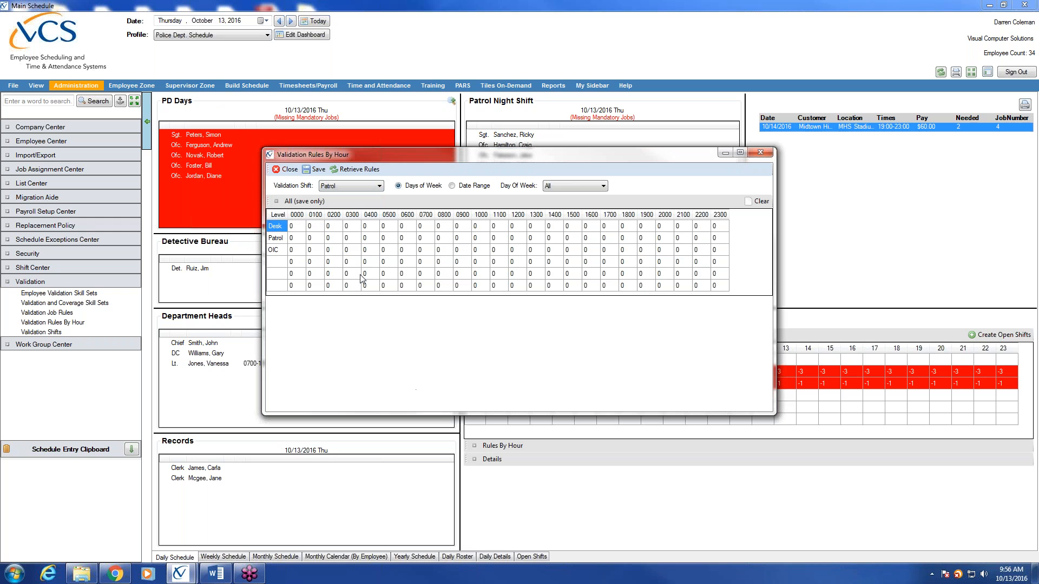
{"action": "left_click", "coordinate": [298, 239]}
{"action": "type", "text": "4\t4\t4\t4\t4\t4\t4\t4\t4\t4\t4\t4\t4\t4\t4\t4\t4\t4\t4\t4\t4\t4\t4\t4"}
Step: Require 1 OIC for all 24 hours on the Patrol validation shift and save the rules
{"action": "left_click", "coordinate": [295, 250]}
{"action": "type", "text": "1\t1\t1\t1\t1\t1\t1\t1\t1\t1\t1\t1\t1\t1\t1\t1\t1\t1\t1\t1\t1\t1\t1\t1"}
{"action": "left_click", "coordinate": [320, 171]}
{"action": "left_click", "coordinate": [320, 171]}
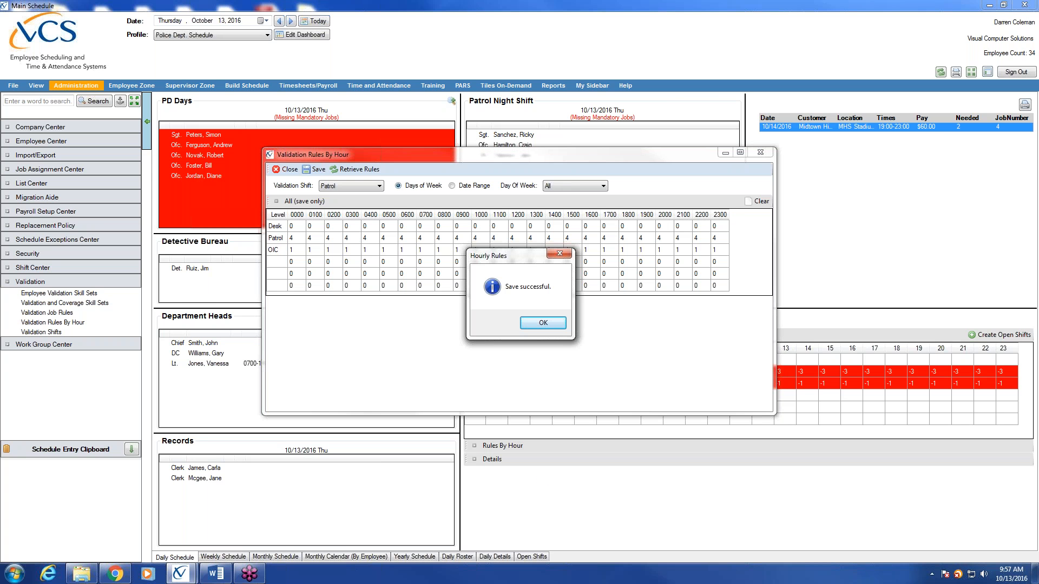
{"action": "left_click", "coordinate": [544, 324]}
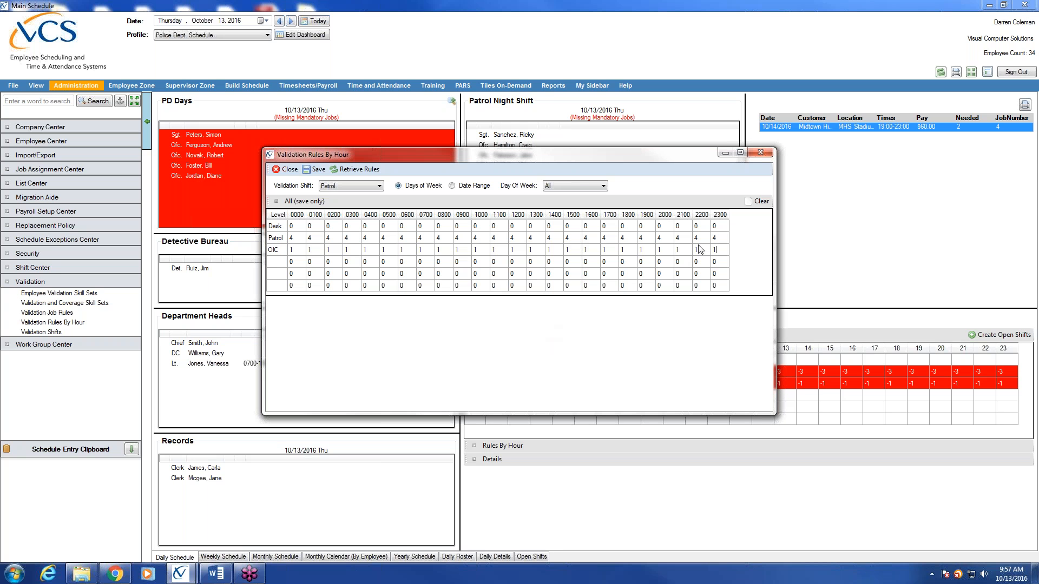
Step: Close Validation Rules By Hour, put the dashboard in edit mode, and move the designer palette clear of the tiles
{"action": "left_click", "coordinate": [769, 157]}
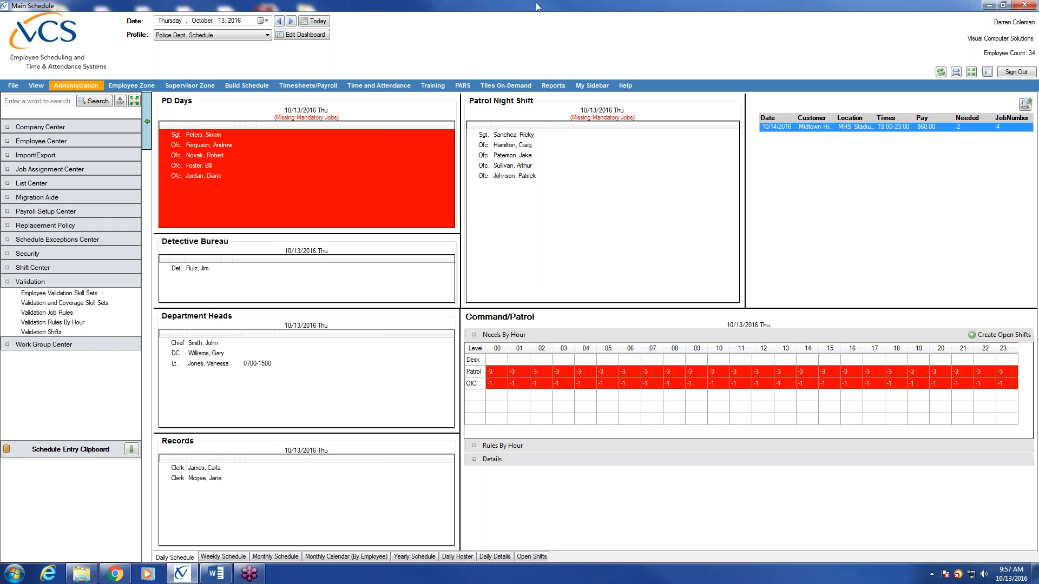
{"action": "left_click", "coordinate": [301, 36]}
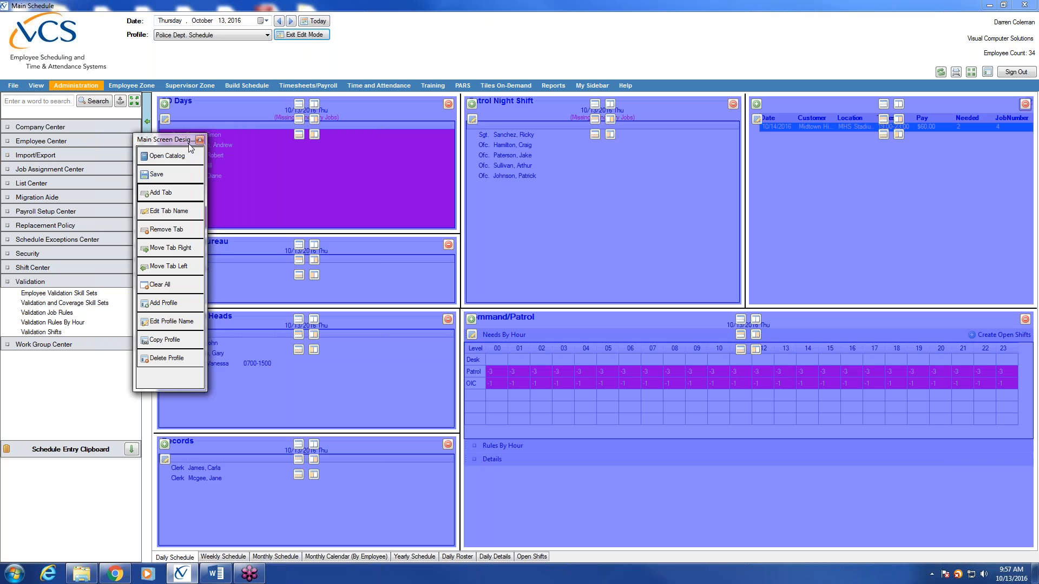
{"action": "left_click_drag", "start_coordinate": [172, 140], "coordinate": [64, 144]}
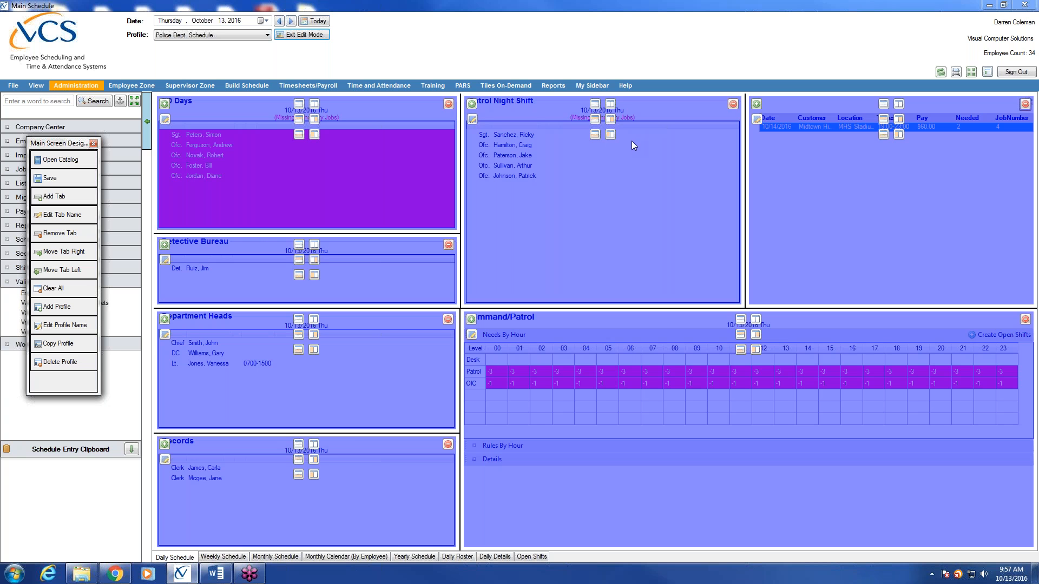
Step: Open the PD Days tile's settings, look through its shift list, and reapply the tile with the PDDays shift selected
{"action": "left_click", "coordinate": [165, 121]}
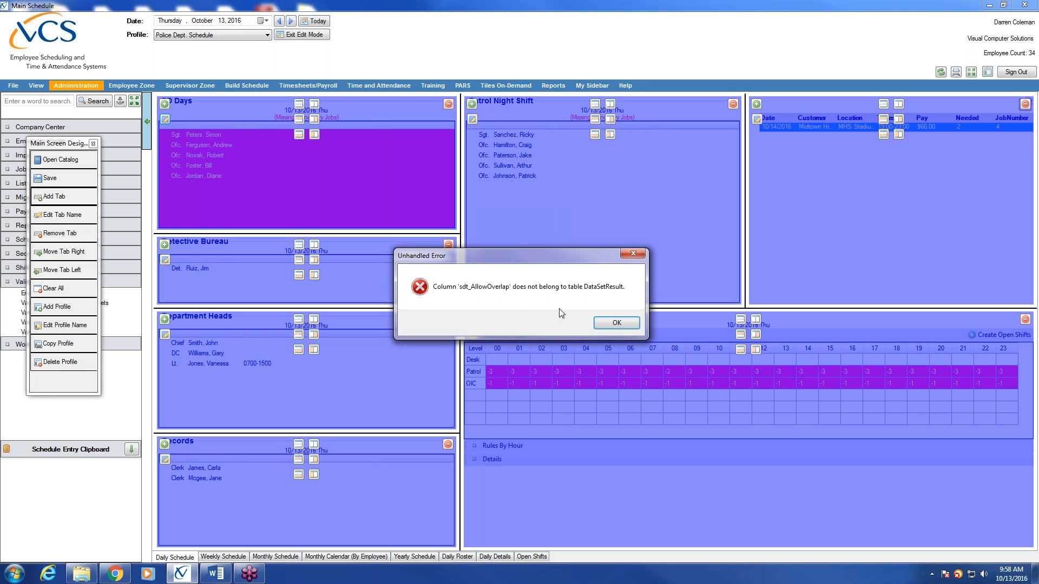
{"action": "left_click", "coordinate": [617, 323]}
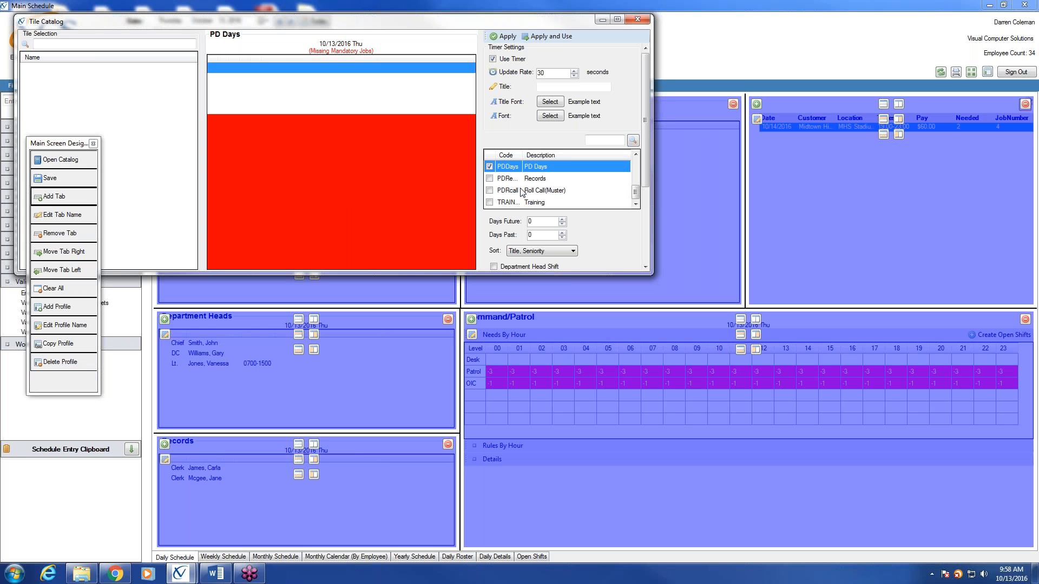
{"action": "left_click_drag", "start_coordinate": [636, 192], "coordinate": [637, 171]}
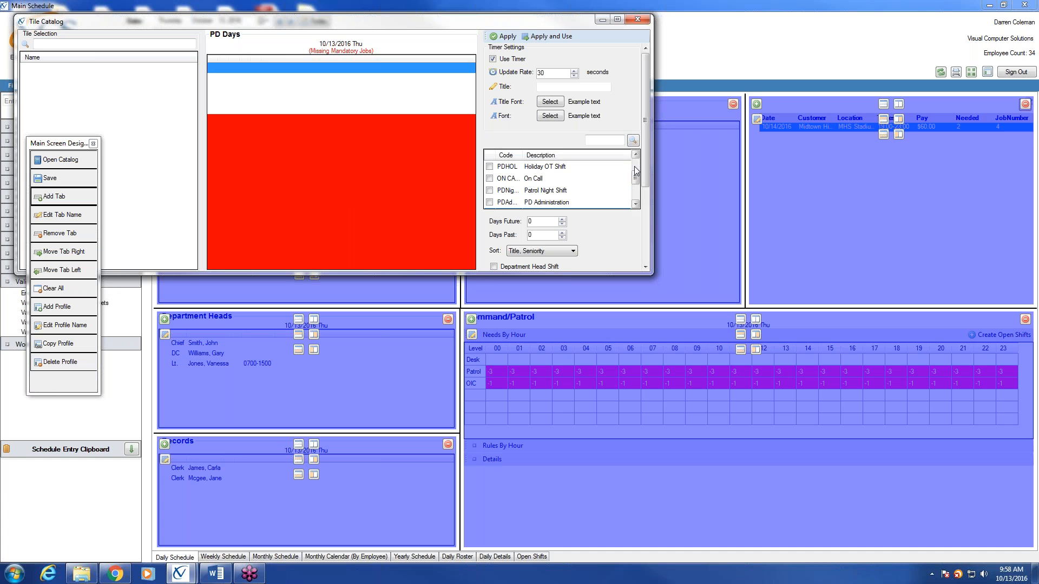
{"action": "left_click", "coordinate": [638, 194]}
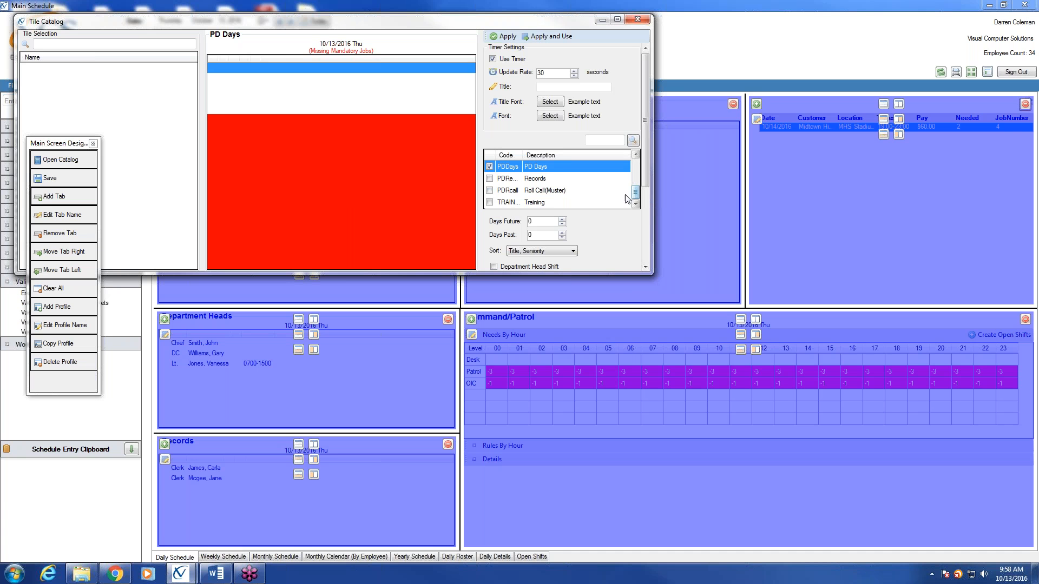
{"action": "left_click", "coordinate": [543, 37]}
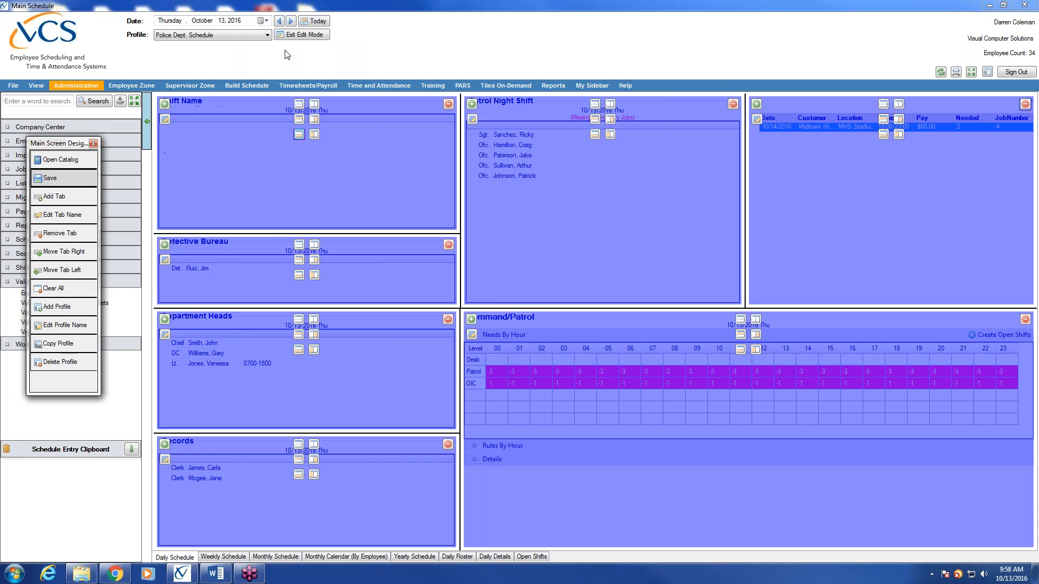
Step: Reopen the PD Days tile's settings and close them without applying anything
{"action": "left_click", "coordinate": [288, 35]}
{"action": "left_click", "coordinate": [287, 35]}
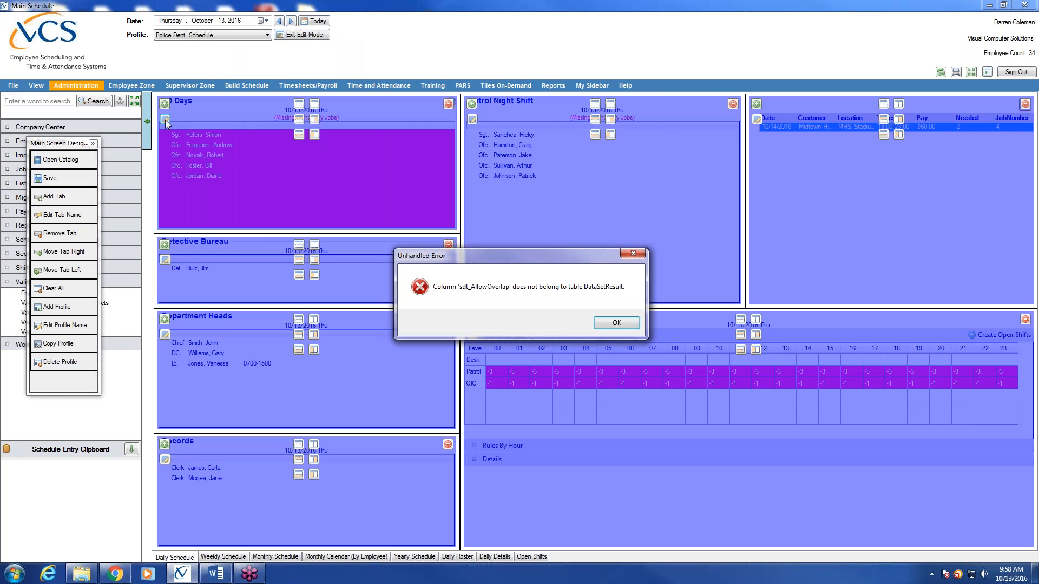
{"action": "left_click", "coordinate": [617, 323]}
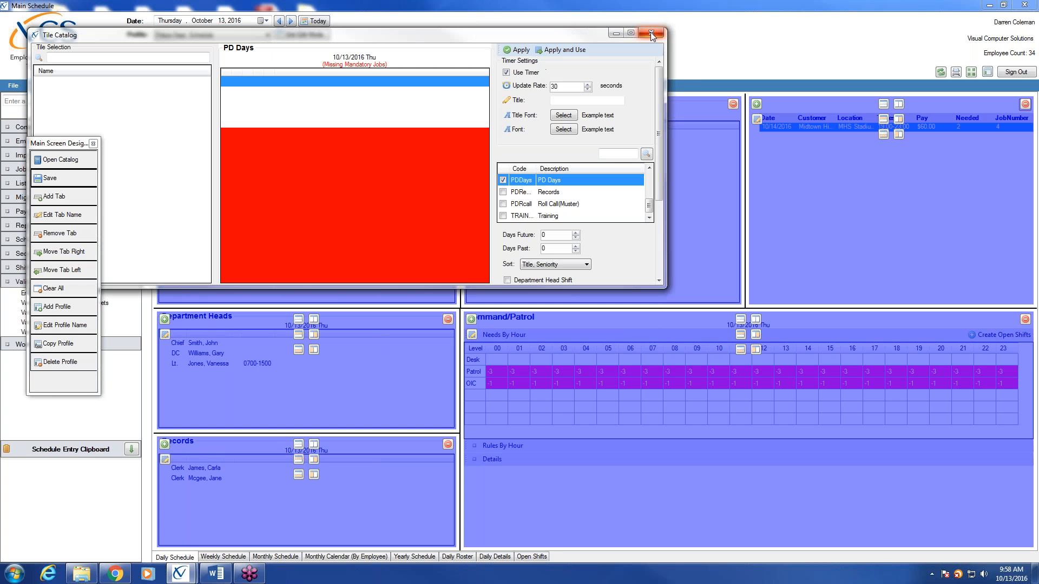
{"action": "left_click", "coordinate": [651, 34]}
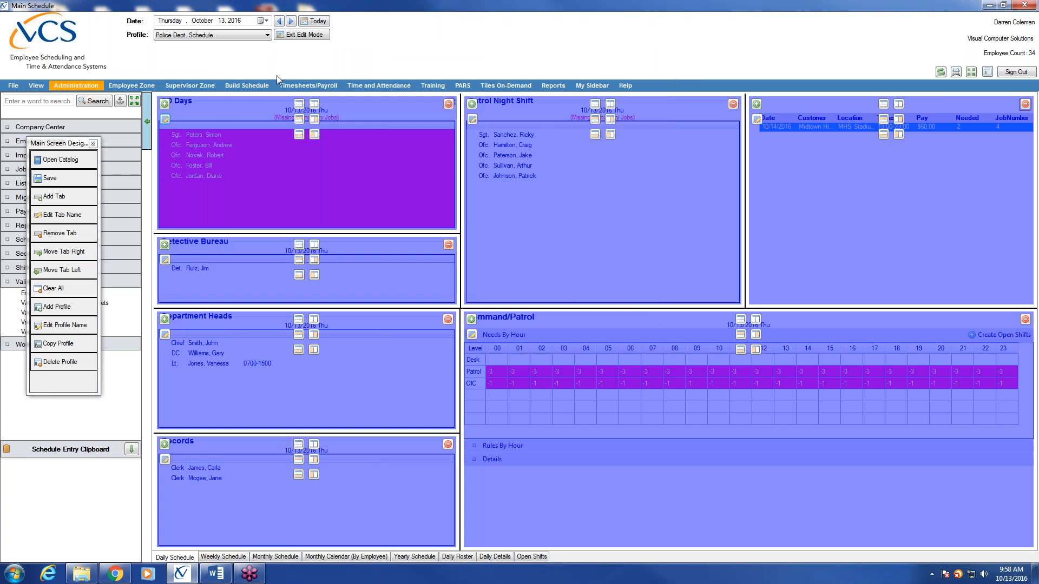
Step: Remove the PD Days tile from the dashboard and try to add a Daily Schedule tile in its place from the tile catalog
{"action": "left_click", "coordinate": [447, 104]}
{"action": "left_click", "coordinate": [165, 104]}
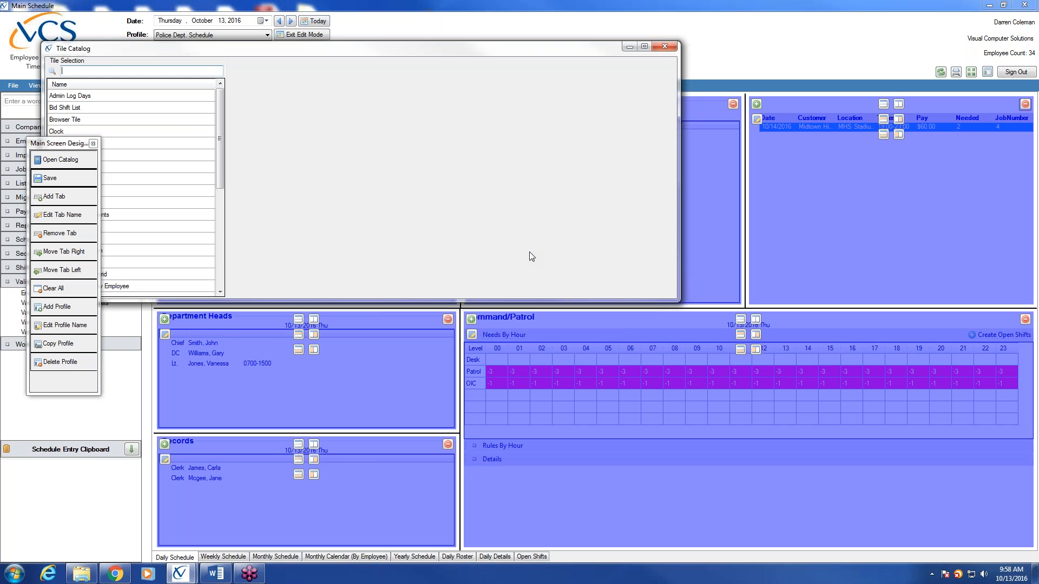
{"action": "left_click_drag", "start_coordinate": [54, 147], "coordinate": [1, 215]}
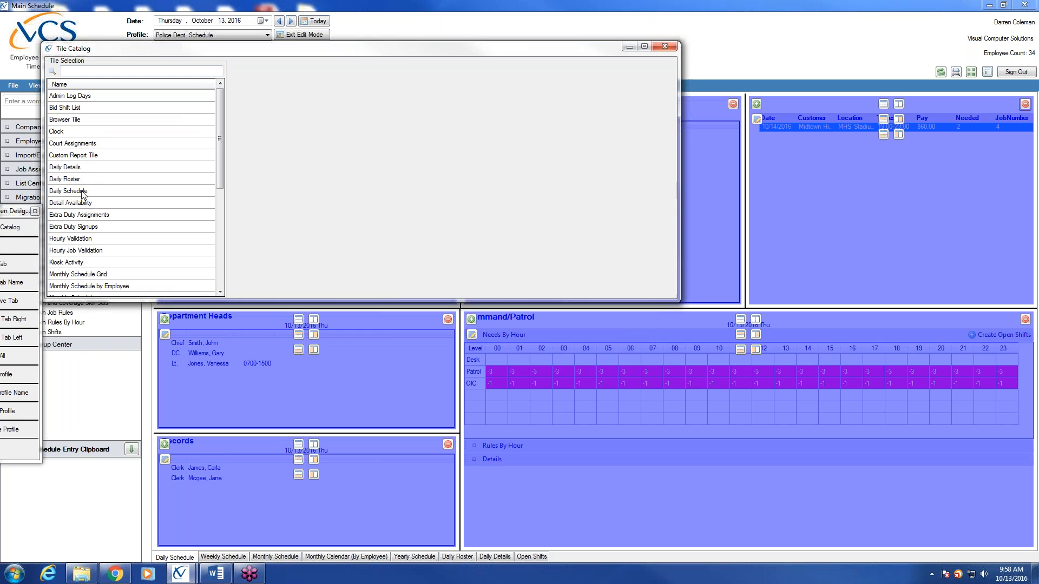
{"action": "left_click", "coordinate": [82, 193]}
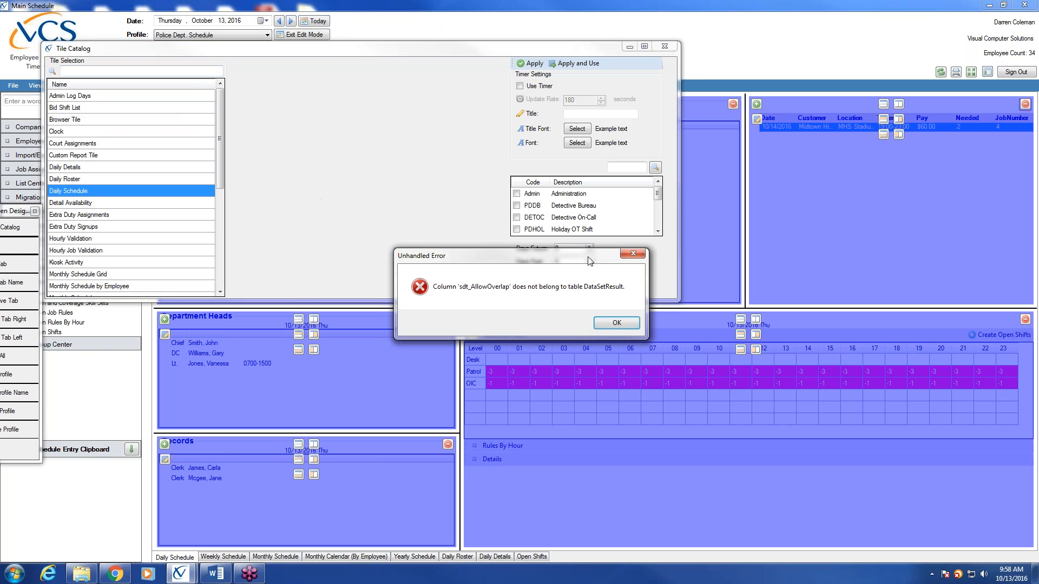
{"action": "left_click", "coordinate": [617, 323]}
{"action": "left_click", "coordinate": [666, 46]}
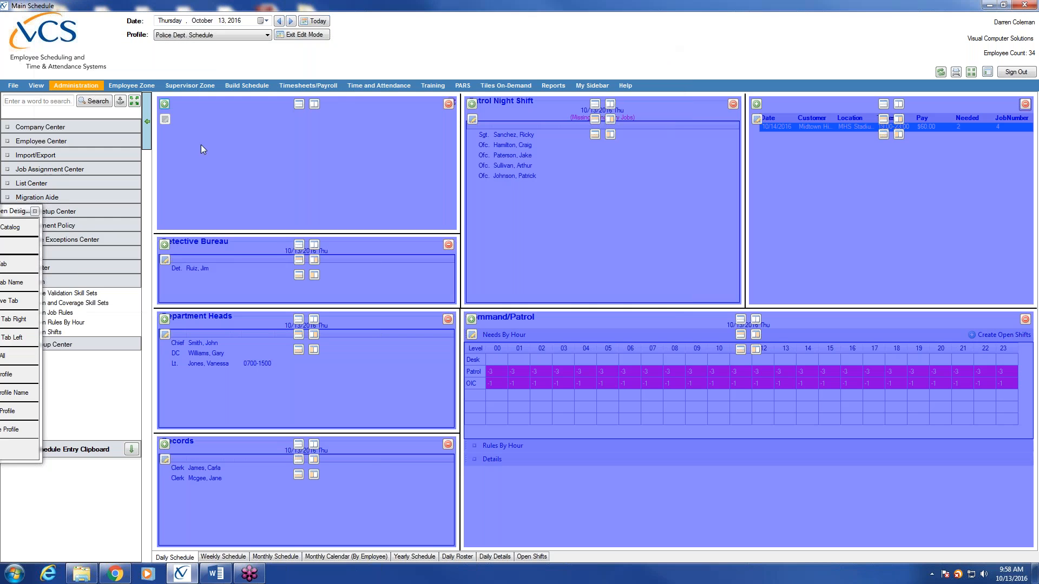
Step: Bring the designer palette back into full view, open the Patrol Night Shift tile's settings, and close them without applying anything
{"action": "left_click_drag", "start_coordinate": [19, 215], "coordinate": [126, 108]}
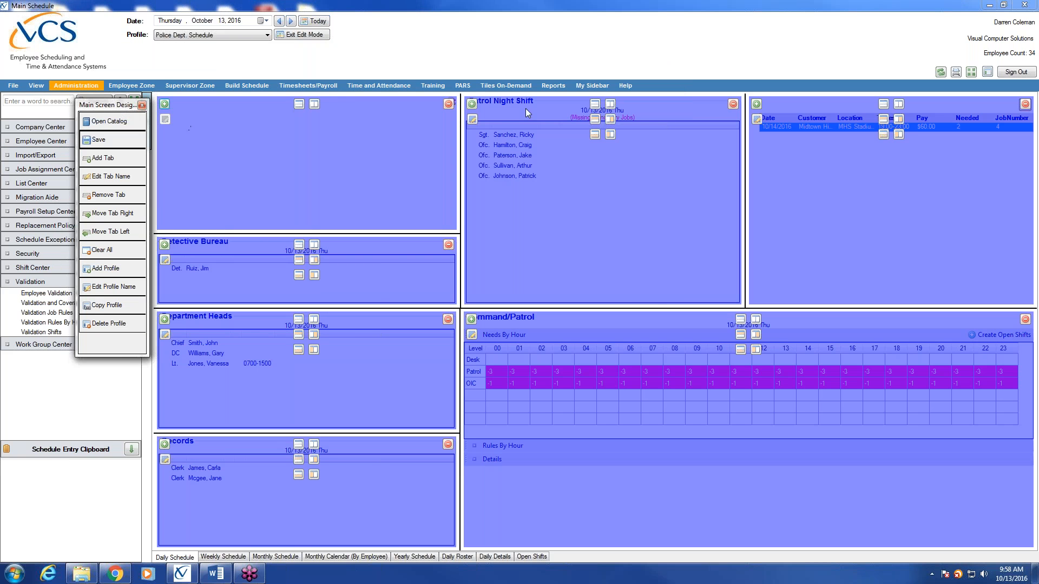
{"action": "left_click", "coordinate": [472, 120]}
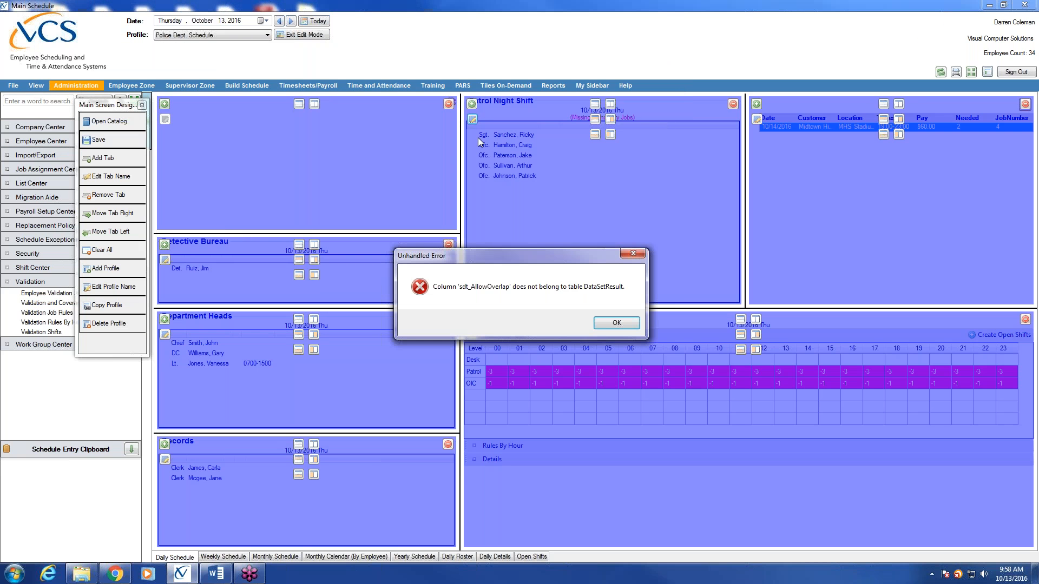
{"action": "left_click", "coordinate": [630, 324]}
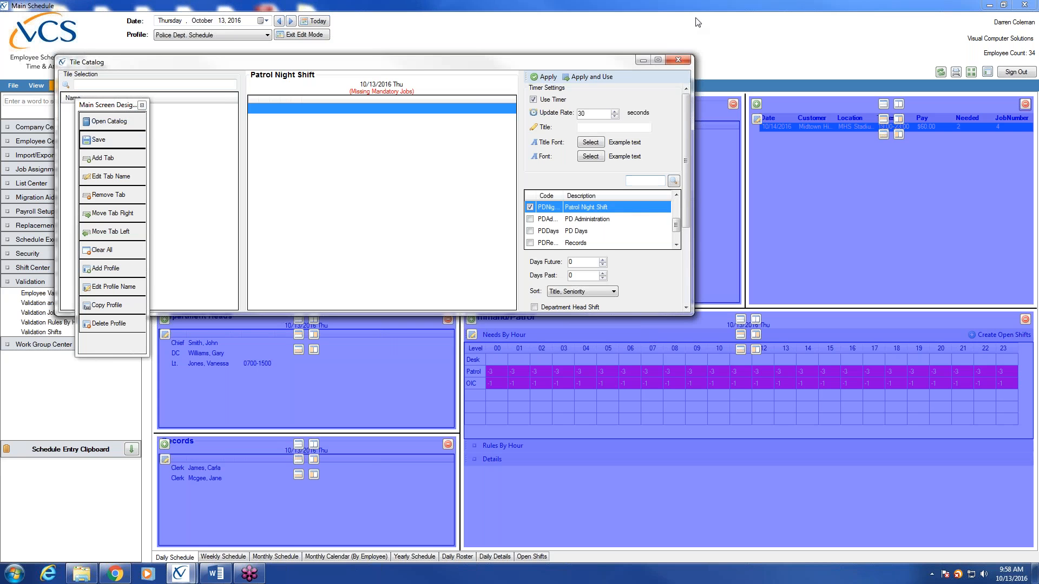
{"action": "left_click", "coordinate": [684, 61]}
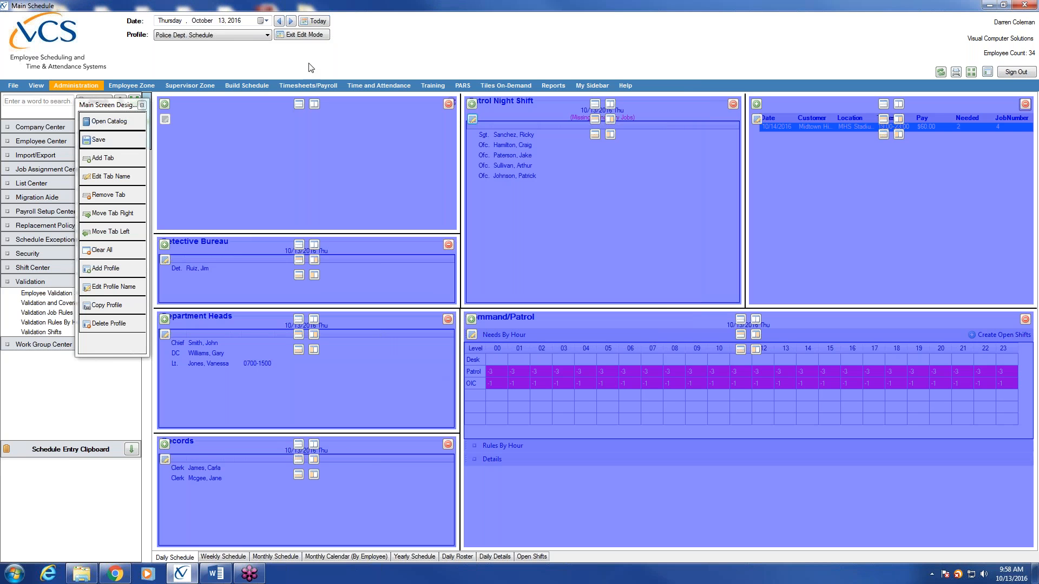
Step: Switch to the VCS Schedule profile while saving the layout changes, and return to the Police Dept. Schedule profile
{"action": "left_click", "coordinate": [267, 35]}
{"action": "left_click", "coordinate": [246, 55]}
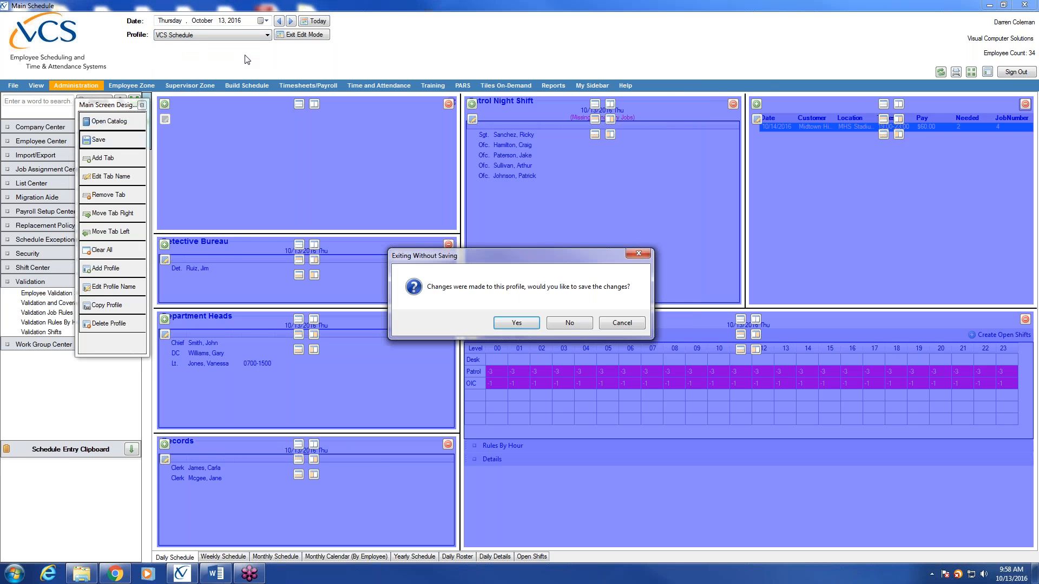
{"action": "left_click", "coordinate": [517, 324]}
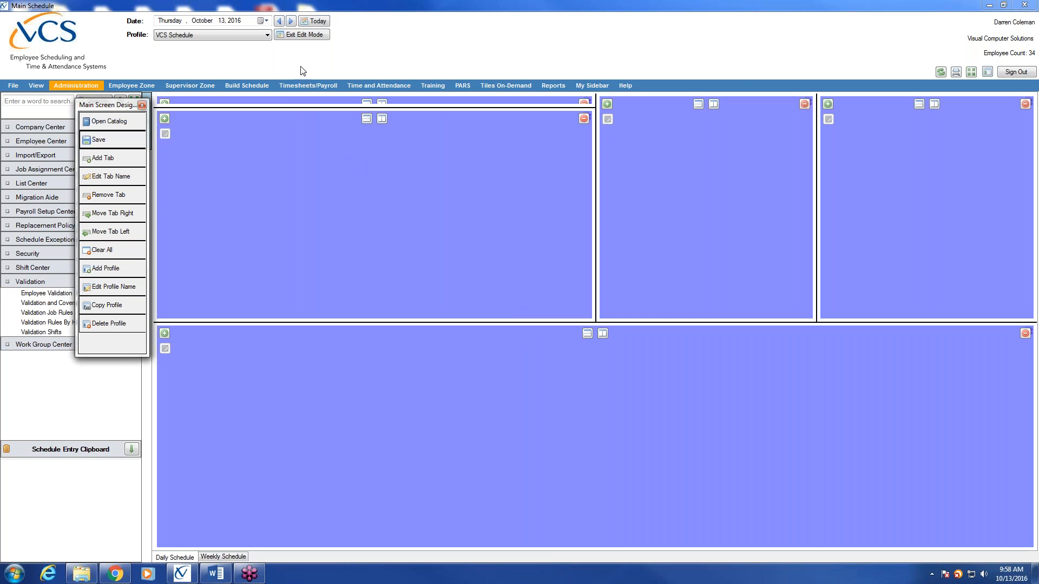
{"action": "left_click", "coordinate": [266, 36]}
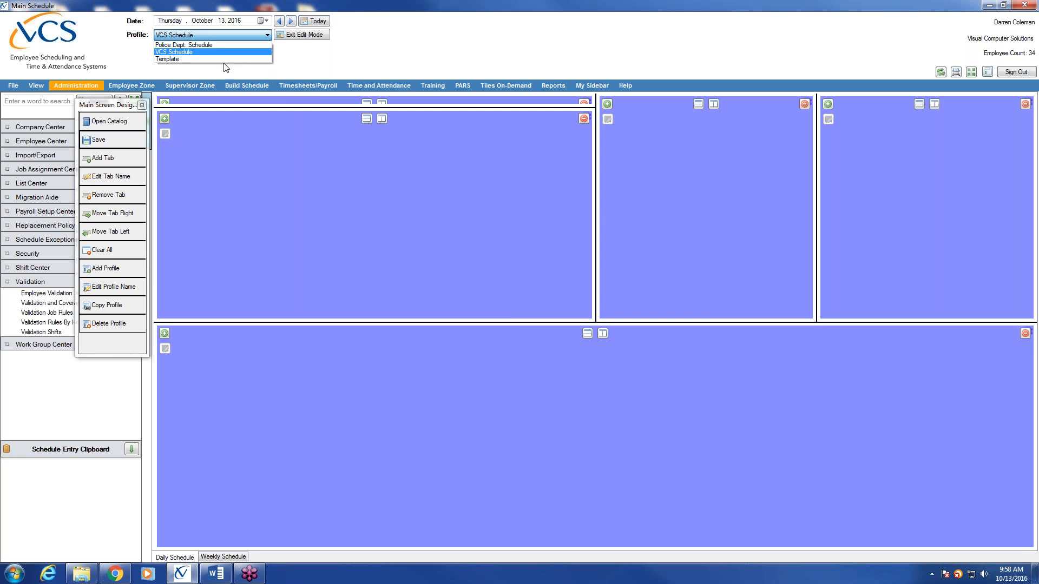
{"action": "left_click", "coordinate": [225, 67]}
{"action": "left_click", "coordinate": [246, 36]}
{"action": "left_click", "coordinate": [249, 43]}
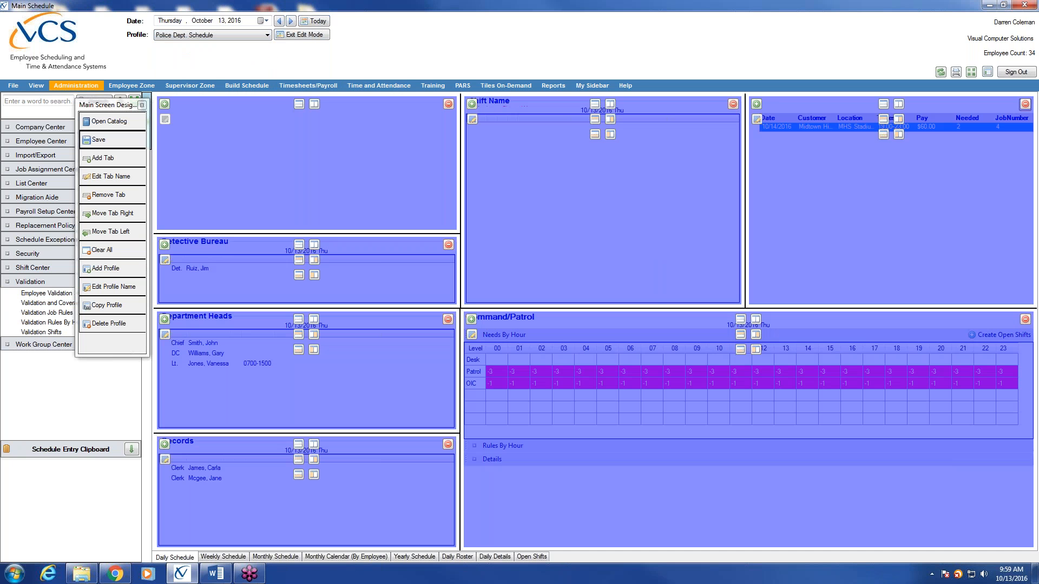
Step: Reopen the settings of the blank Shift Name tile and close them without applying anything
{"action": "left_click", "coordinate": [473, 117]}
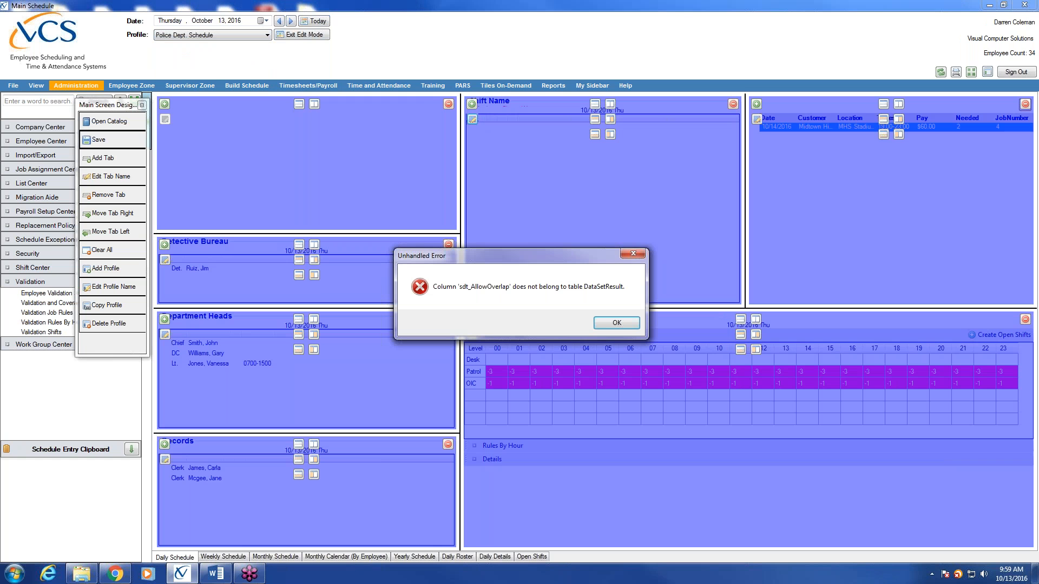
{"action": "left_click", "coordinate": [617, 323]}
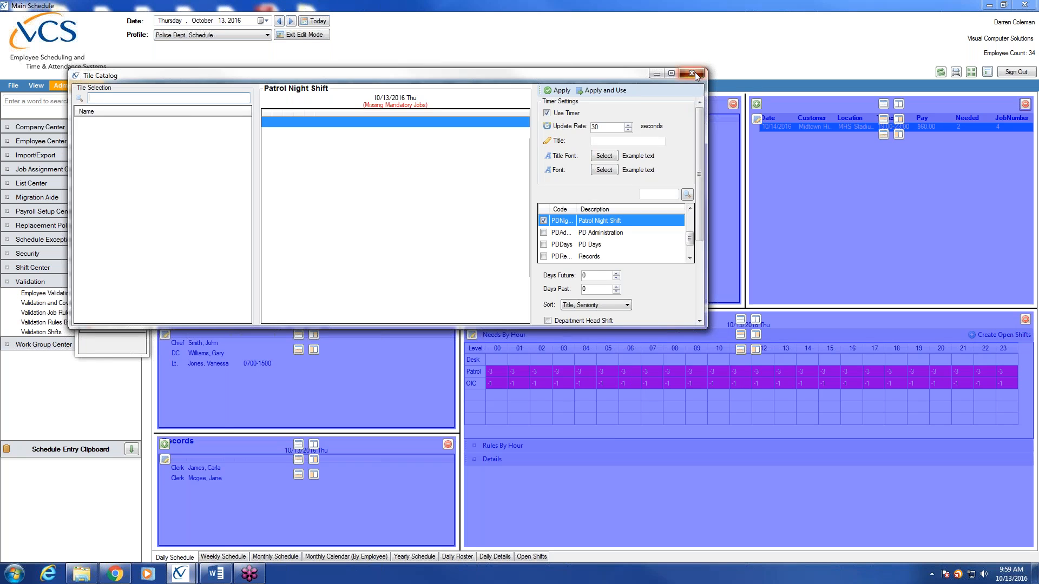
{"action": "left_click", "coordinate": [692, 73]}
{"action": "left_click", "coordinate": [16, 575]}
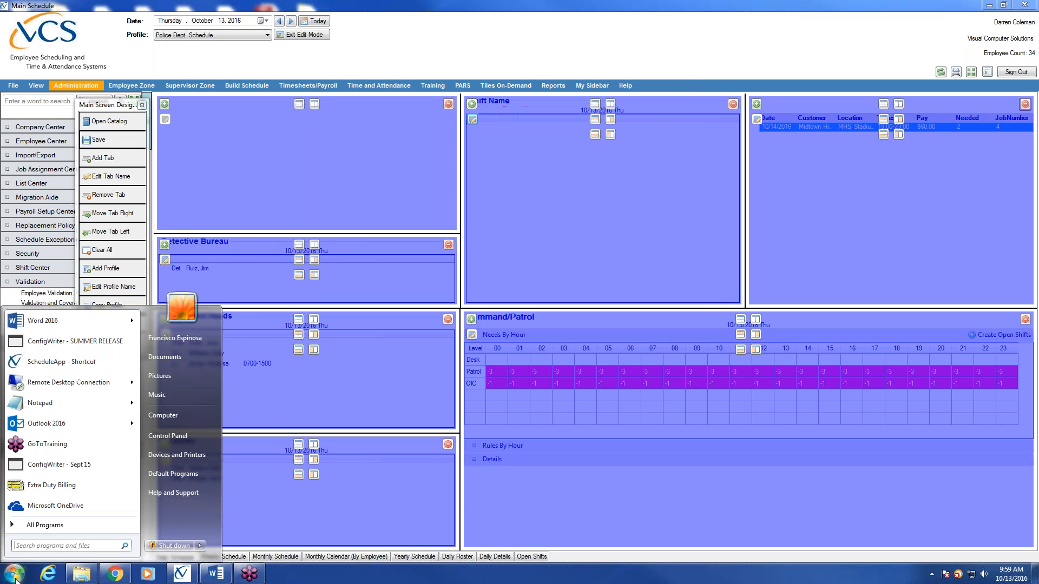
{"action": "mouse_move", "coordinate": [73, 321]}
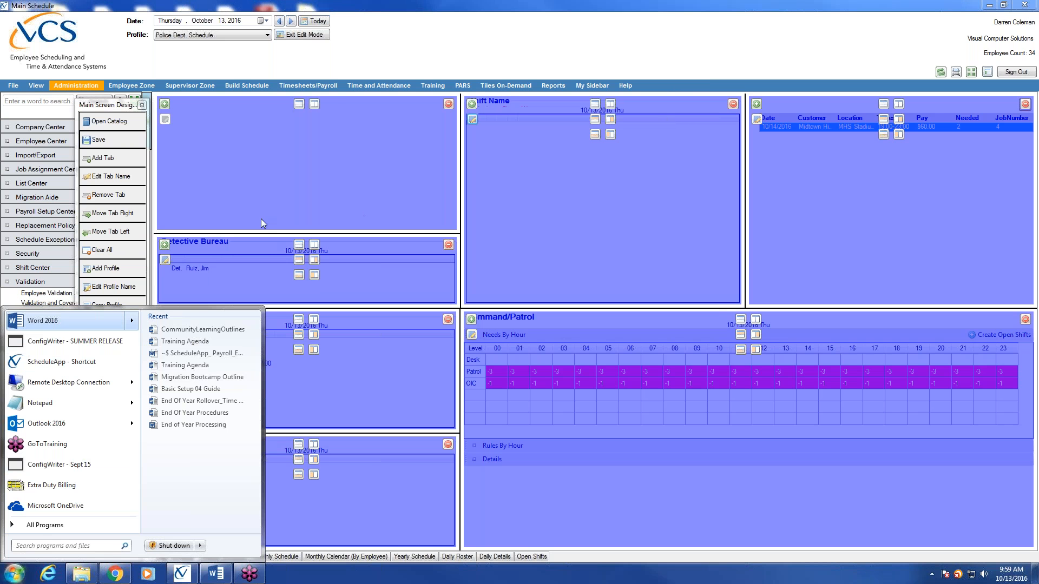
{"action": "left_click", "coordinate": [785, 52]}
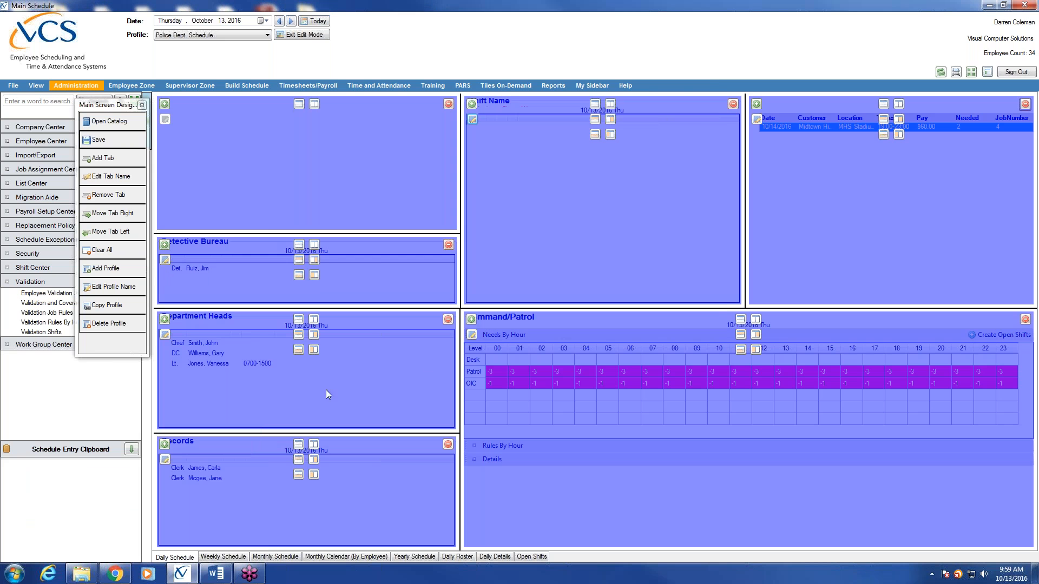
Step: Open and close the Command/Patrol tile's settings unchanged, and close the designer palette
{"action": "left_click", "coordinate": [472, 336]}
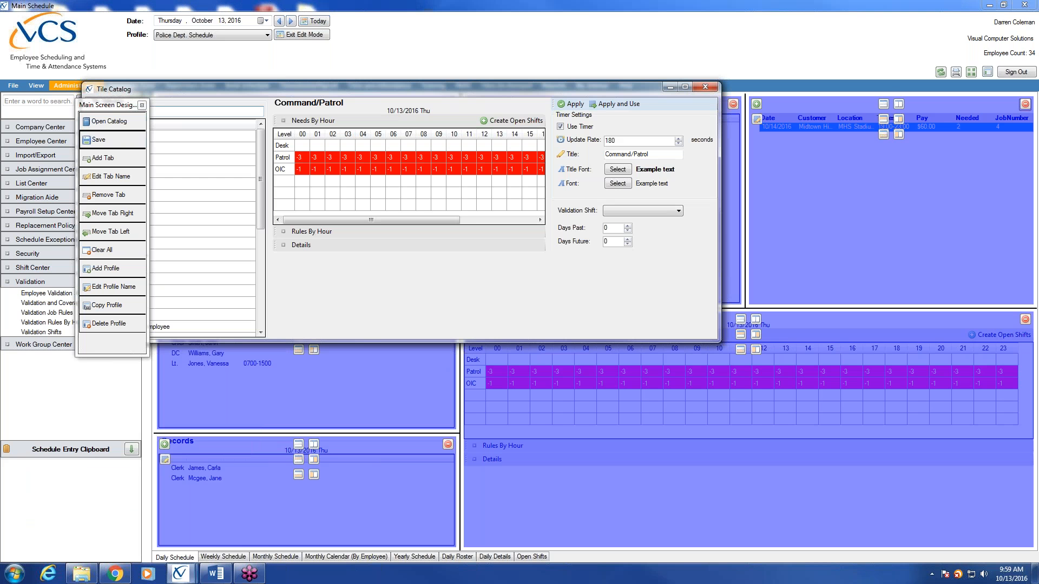
{"action": "left_click", "coordinate": [705, 86]}
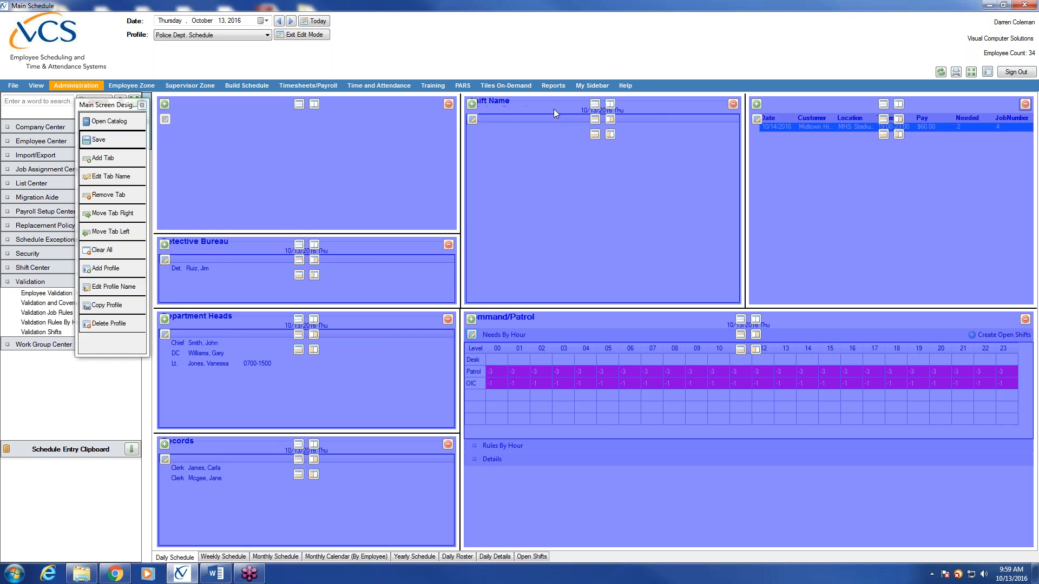
{"action": "left_click", "coordinate": [142, 105]}
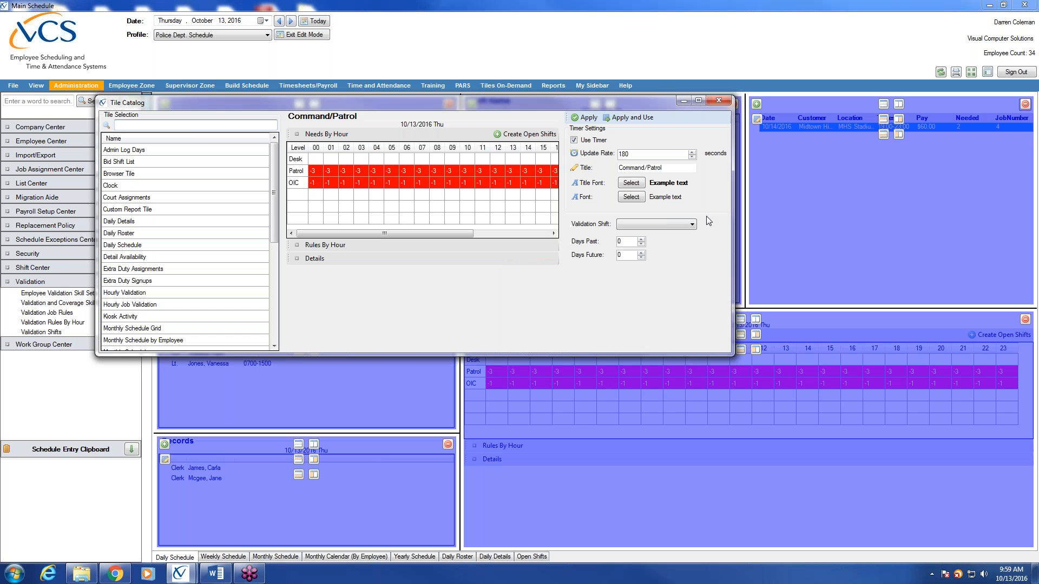
Step: Preview the Command/Patrol tile's hourly needs with the Days validation shift and with the Nights validation shift
{"action": "left_click", "coordinate": [693, 225]}
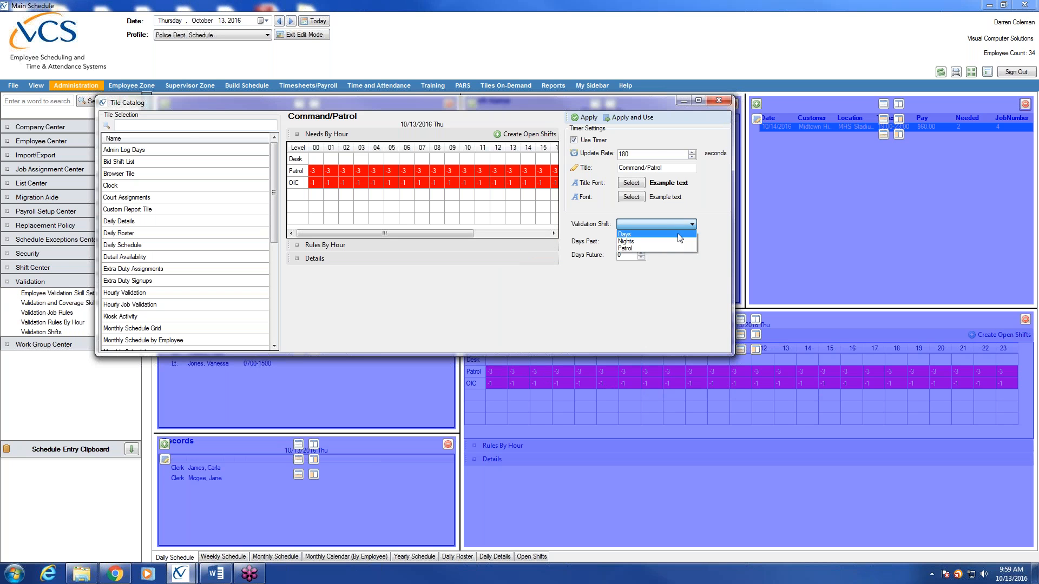
{"action": "left_click", "coordinate": [626, 234]}
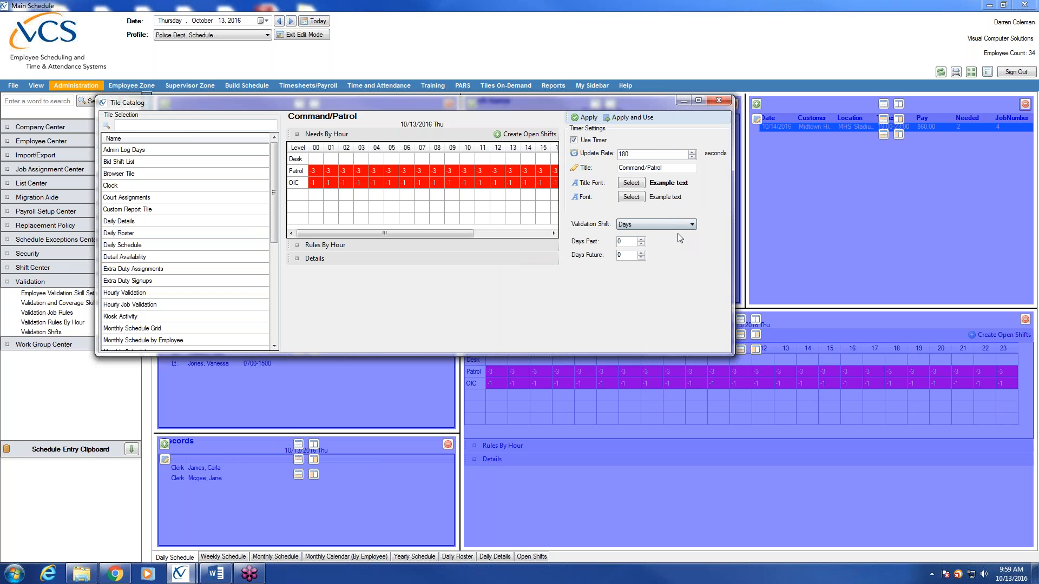
{"action": "left_click", "coordinate": [587, 118]}
{"action": "left_click_drag", "start_coordinate": [445, 233], "coordinate": [490, 243]}
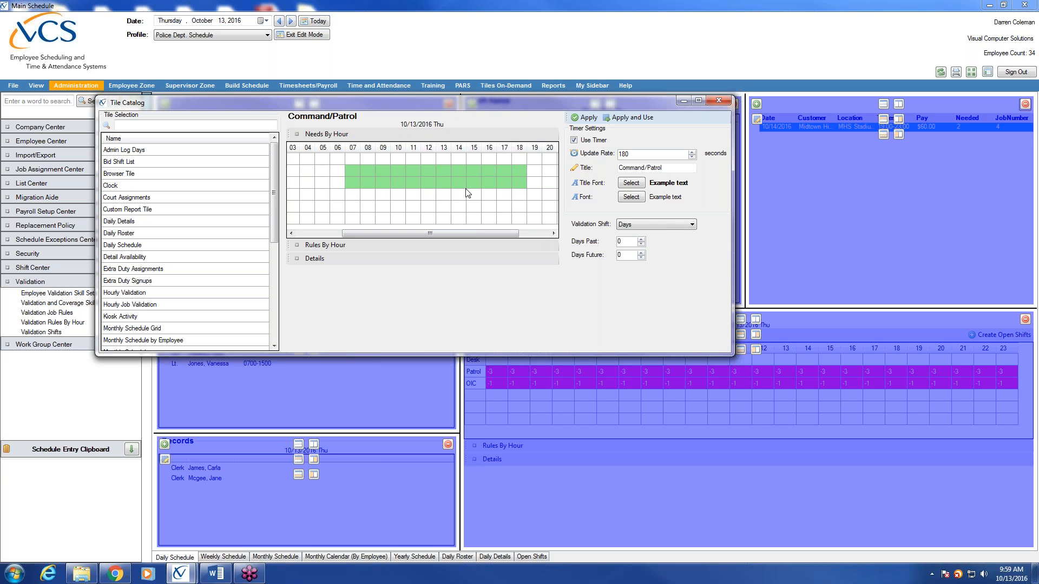
{"action": "left_click", "coordinate": [692, 225]}
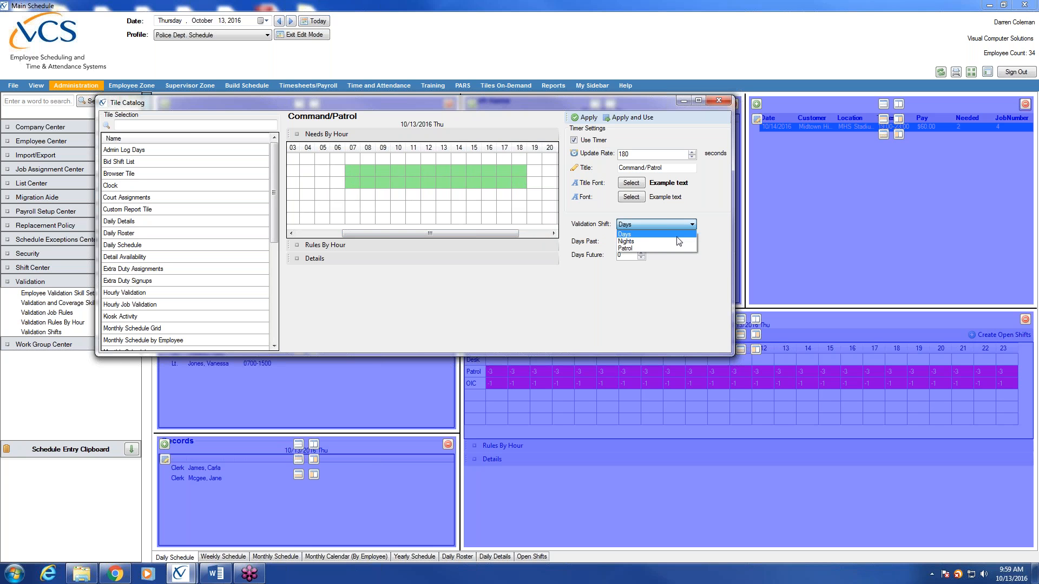
{"action": "left_click", "coordinate": [678, 242]}
{"action": "left_click", "coordinate": [587, 118]}
{"action": "mouse_move", "coordinate": [402, 236]}
{"action": "left_mouse_down"}
{"action": "mouse_move", "coordinate": [356, 235]}
{"action": "mouse_move", "coordinate": [498, 231]}
{"action": "mouse_move", "coordinate": [395, 236]}
{"action": "left_mouse_up"}
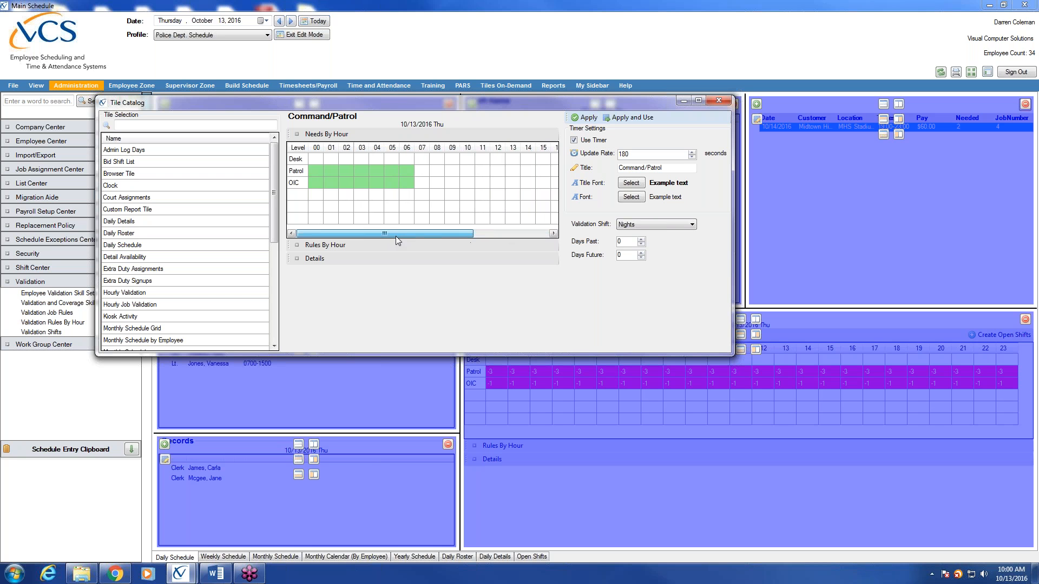
Step: Set the Command/Patrol tile's validation shift to Patrol, apply it to the dashboard, and exit edit mode saving the profile changes
{"action": "left_click", "coordinate": [694, 225]}
{"action": "left_click", "coordinate": [657, 249]}
{"action": "left_click_drag", "start_coordinate": [424, 232], "coordinate": [370, 245]}
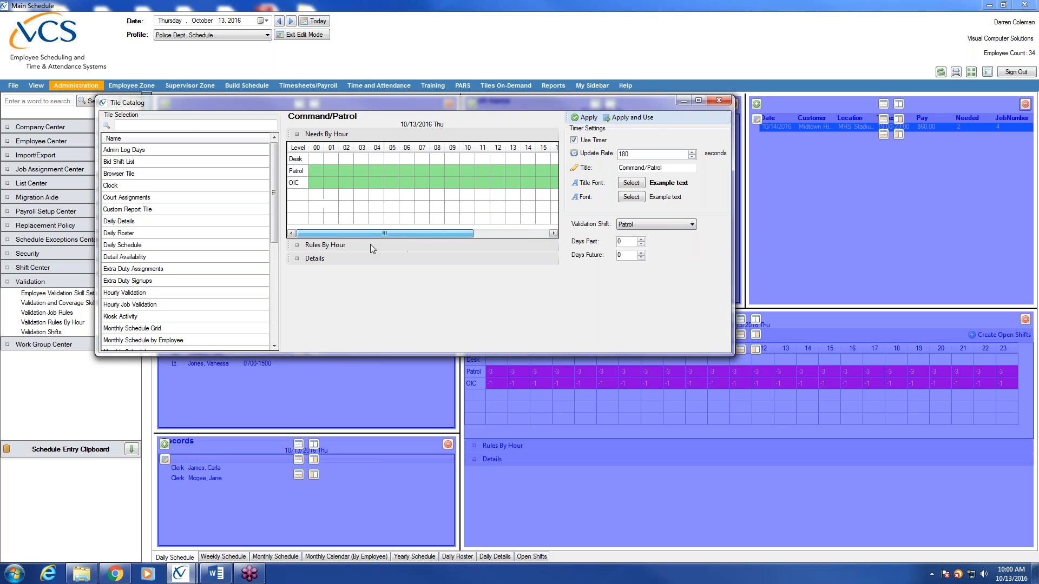
{"action": "left_click", "coordinate": [623, 118]}
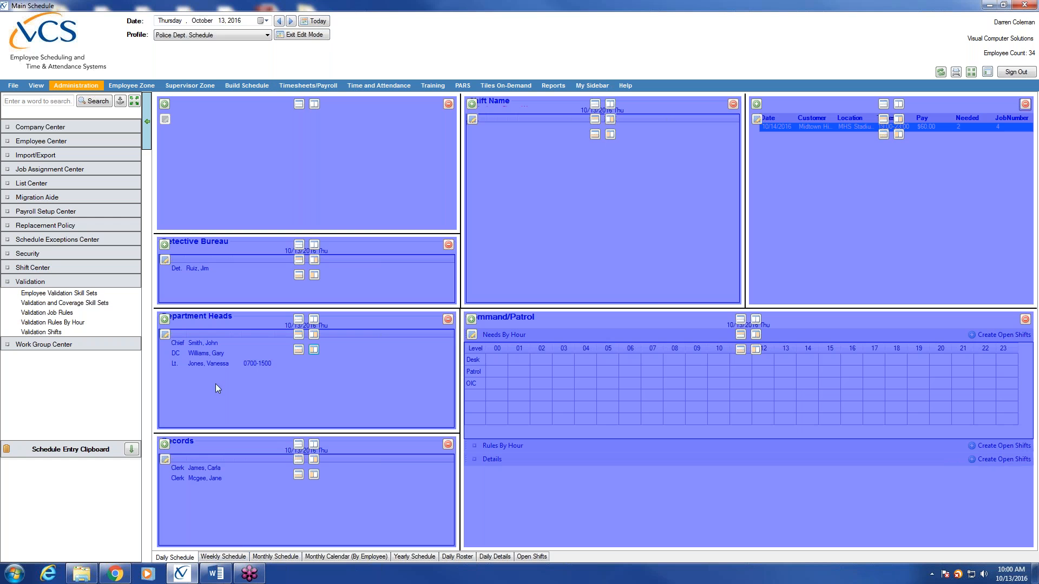
{"action": "left_click", "coordinate": [304, 35]}
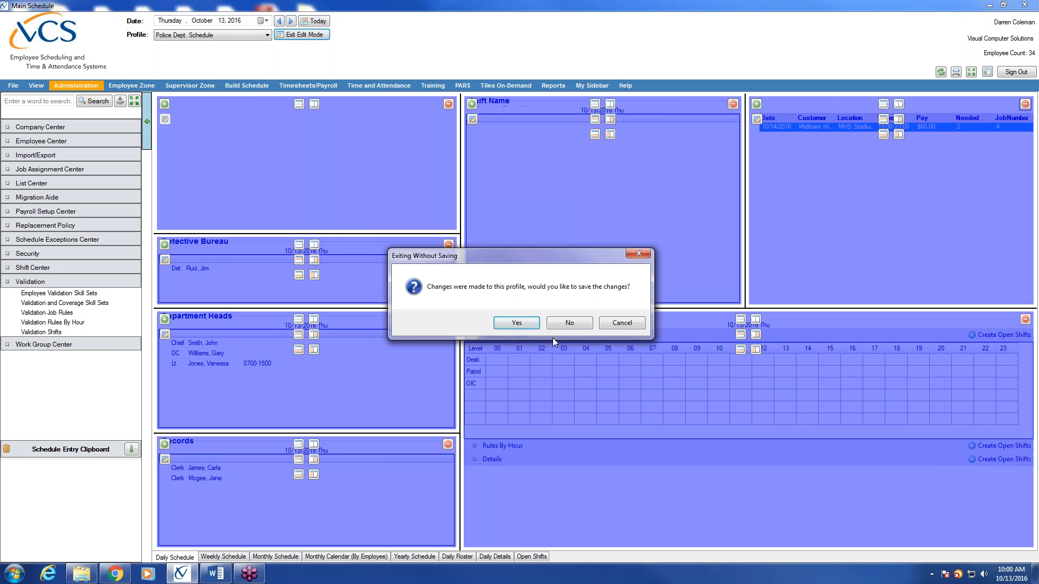
{"action": "left_click", "coordinate": [523, 323]}
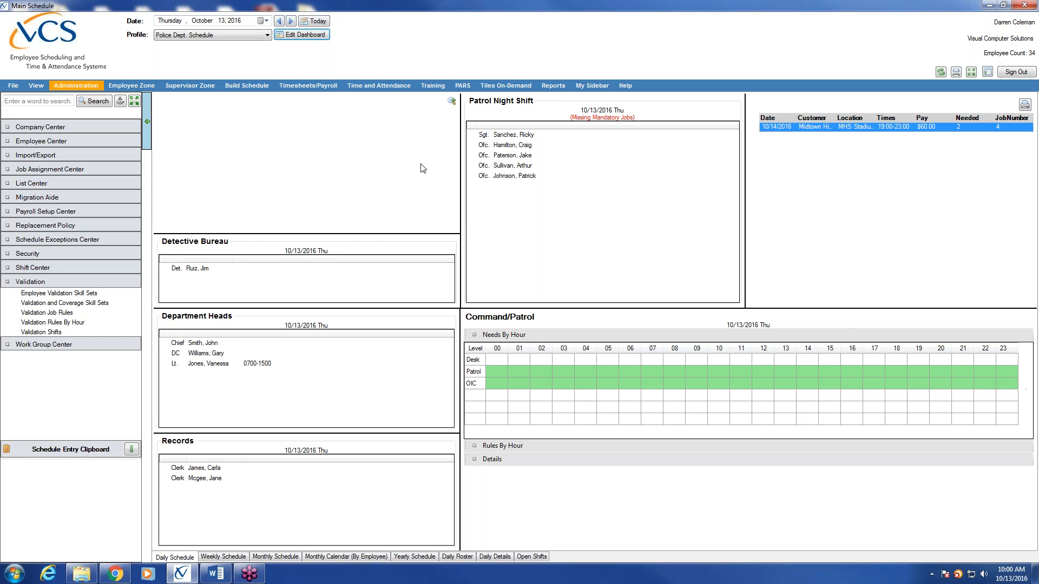
Step: Enter approved Sick time off for the last officer listed on Patrol Night Shift, continuing despite the insufficient time balance
{"action": "left_click", "coordinate": [524, 178]}
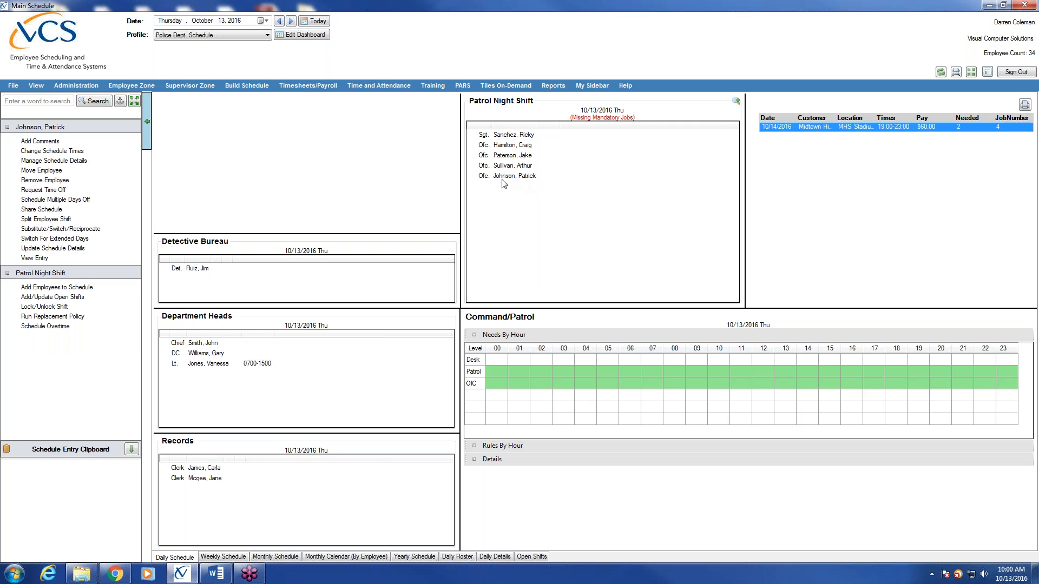
{"action": "left_click", "coordinate": [29, 190]}
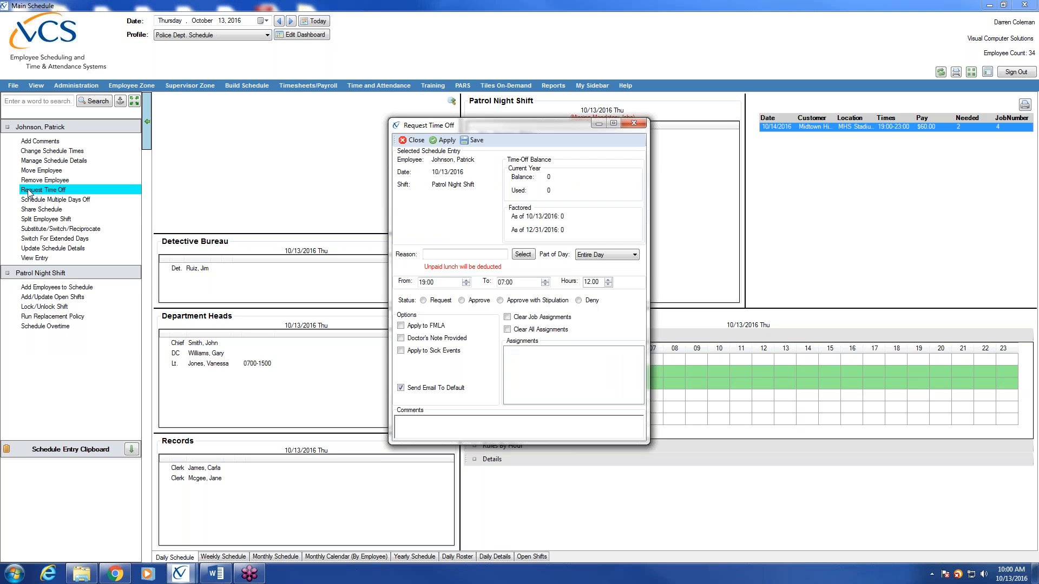
{"action": "left_click", "coordinate": [523, 255]}
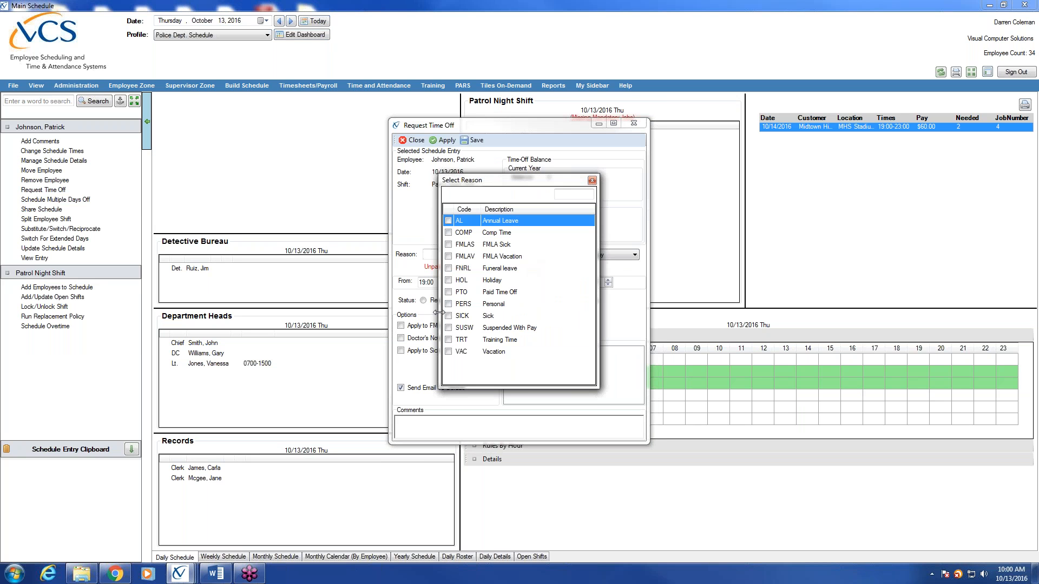
{"action": "double_click", "coordinate": [451, 319]}
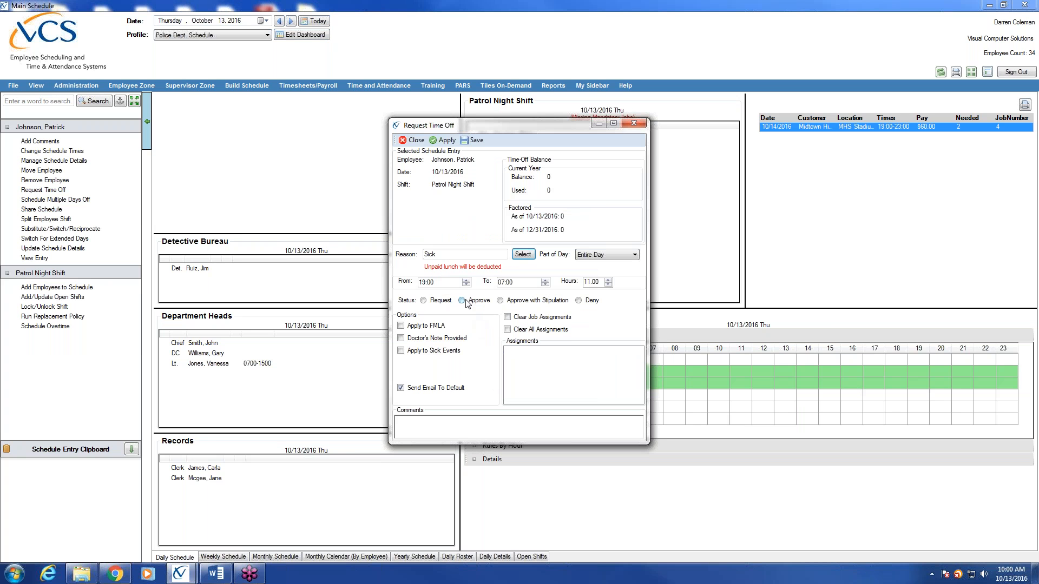
{"action": "left_click", "coordinate": [461, 301]}
{"action": "left_click", "coordinate": [442, 141]}
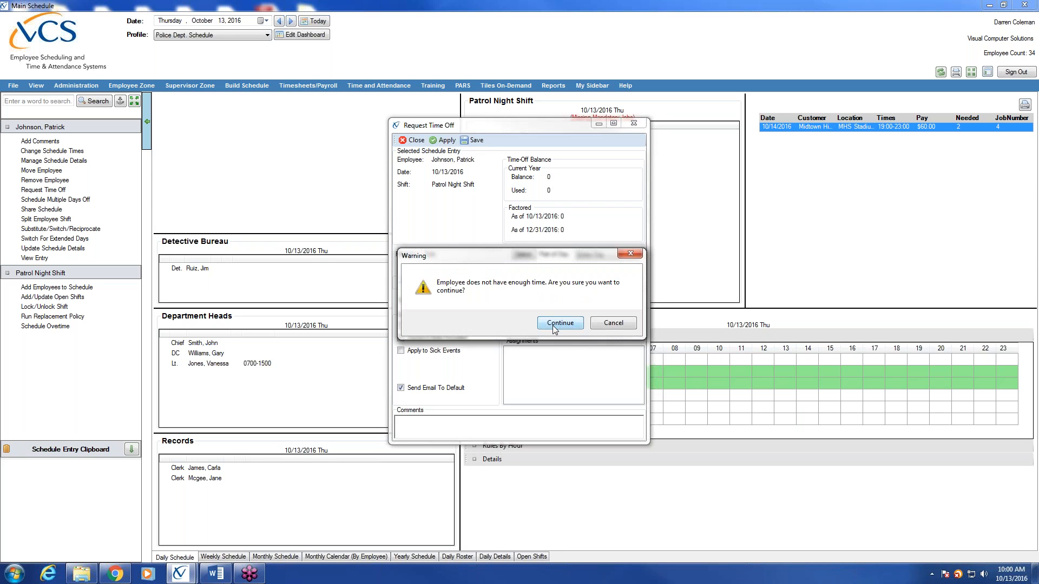
{"action": "left_click", "coordinate": [555, 324]}
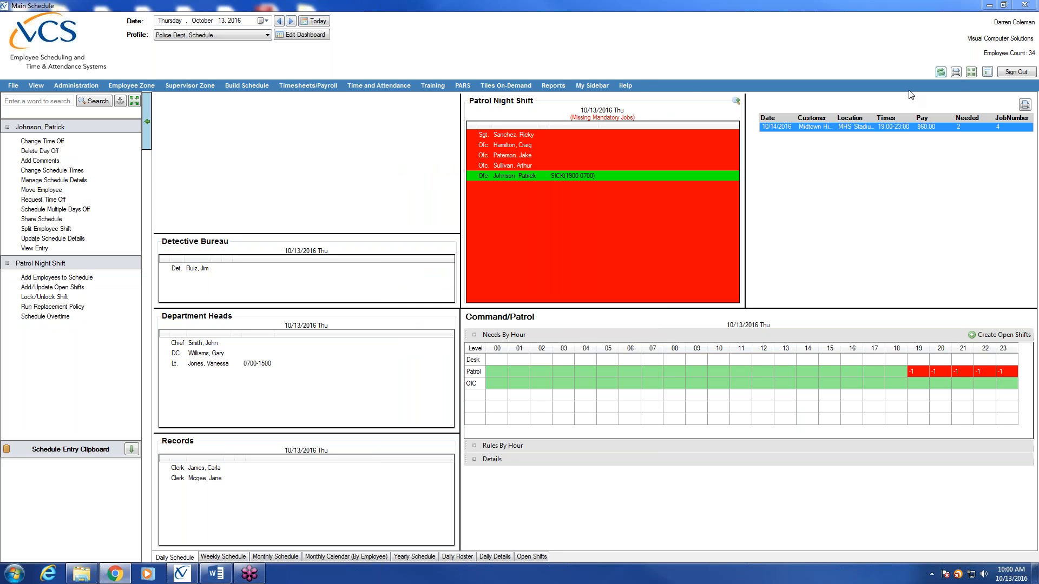
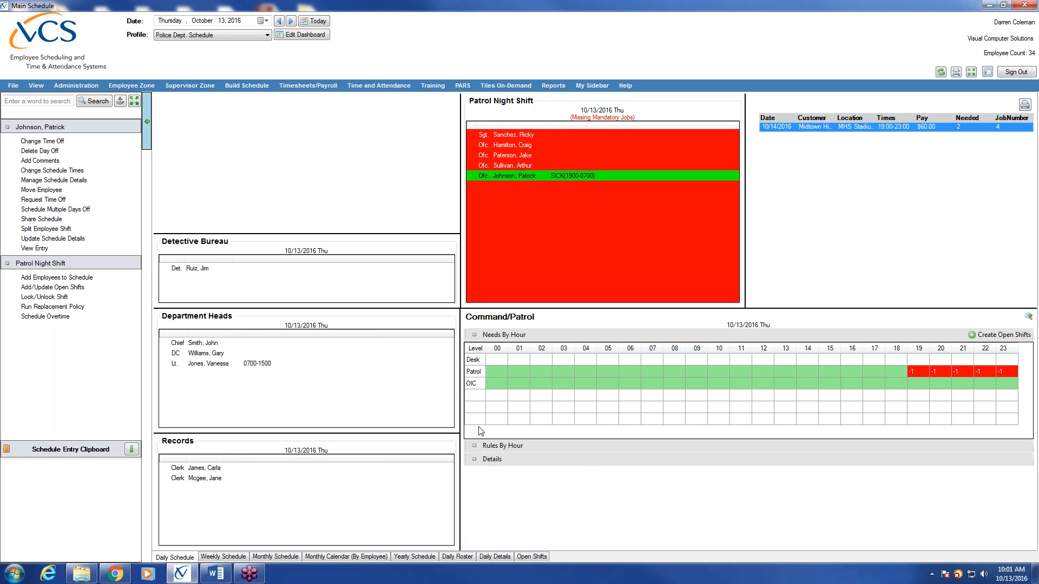
Step: Expand the Rules By Hour and Details sections of the Command/Patrol tile to examine hourly minimums and employee assignments
{"action": "left_click", "coordinate": [474, 447]}
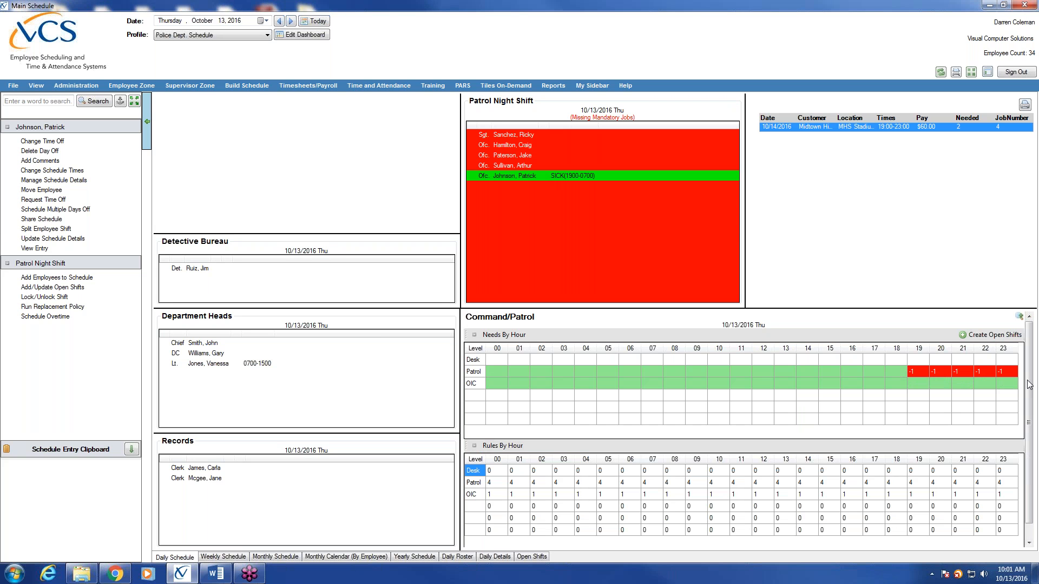
{"action": "scroll", "coordinate": [1030, 388], "scroll_direction": "down", "scroll_amount": 1}
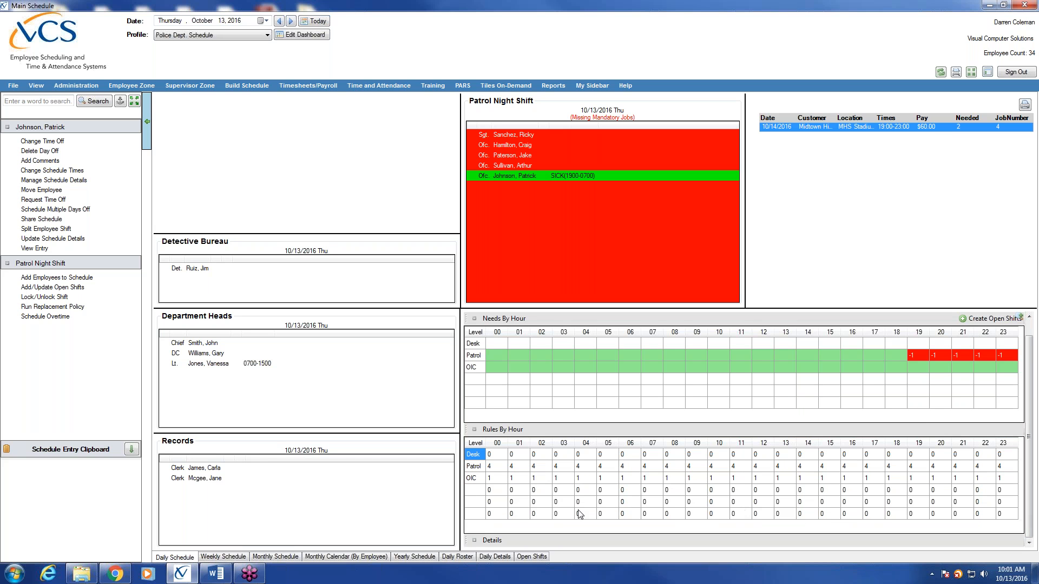
{"action": "left_click", "coordinate": [475, 541]}
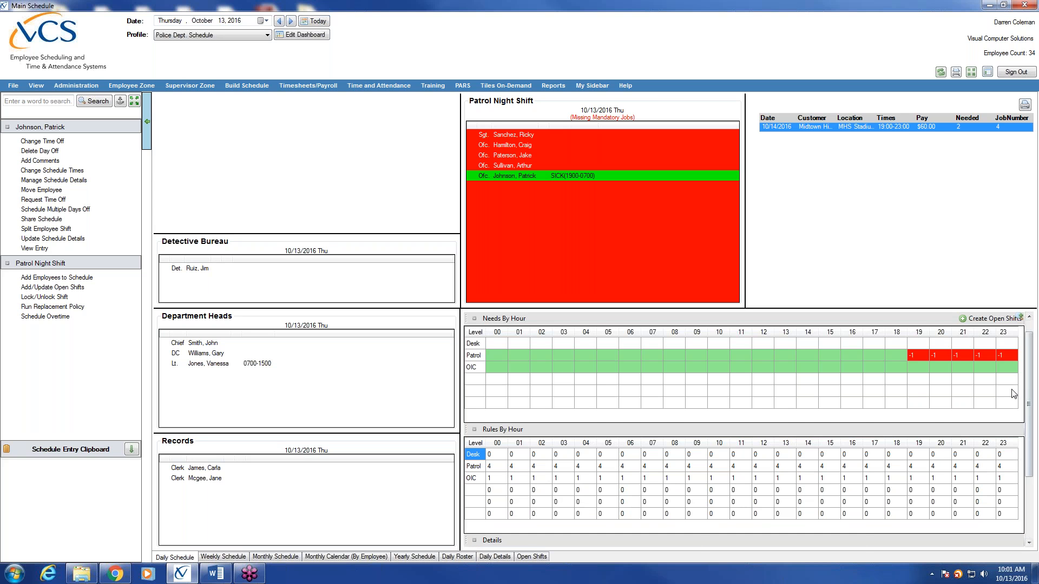
{"action": "left_click_drag", "start_coordinate": [1031, 395], "coordinate": [1028, 476]}
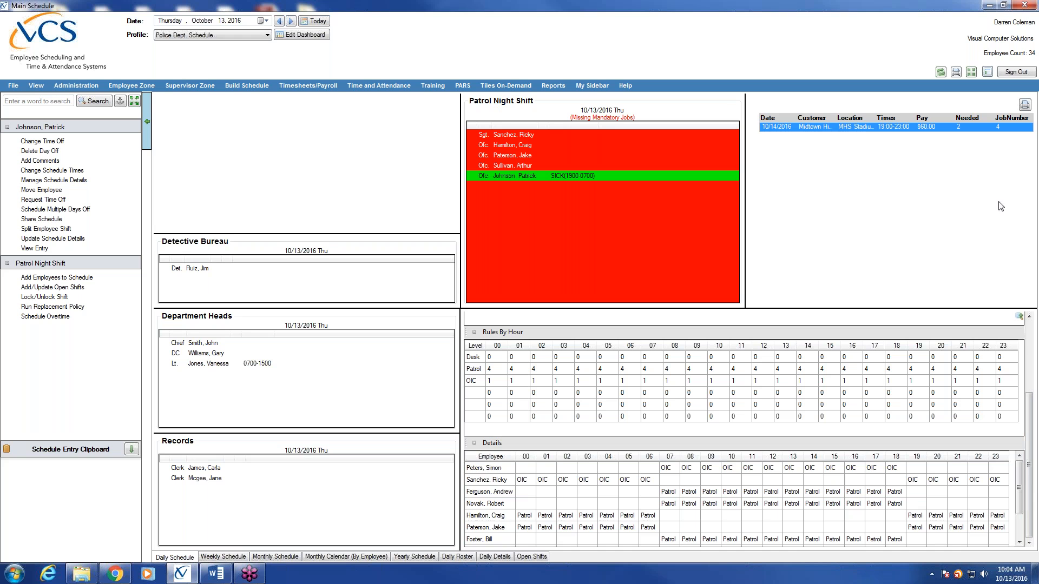
Step: In the Patrol Night Shift tile's settings, keep Validate Shift enabled and select Patrol as the validation shift
{"action": "left_click", "coordinate": [319, 35]}
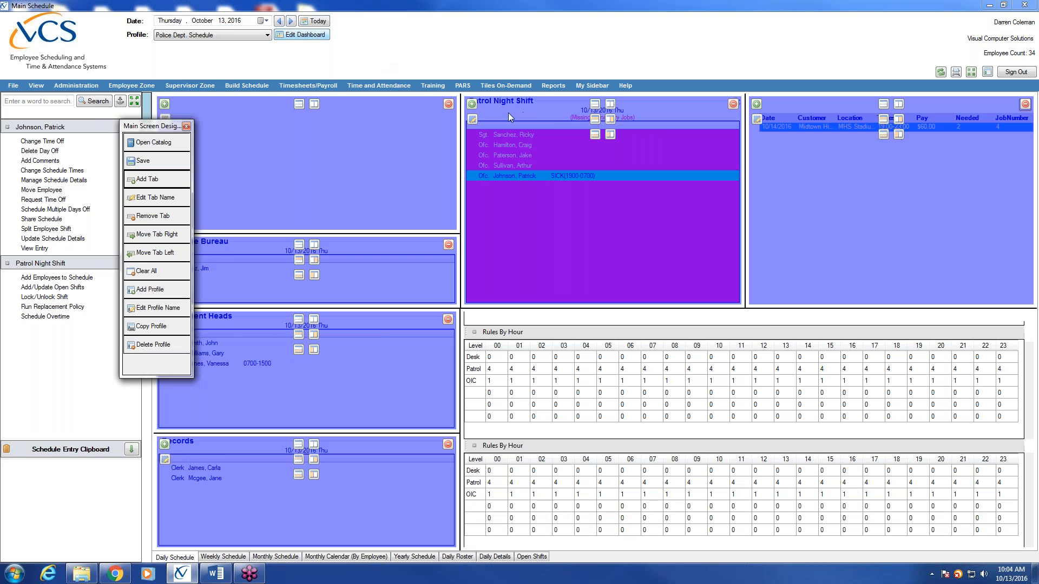
{"action": "left_click", "coordinate": [472, 119]}
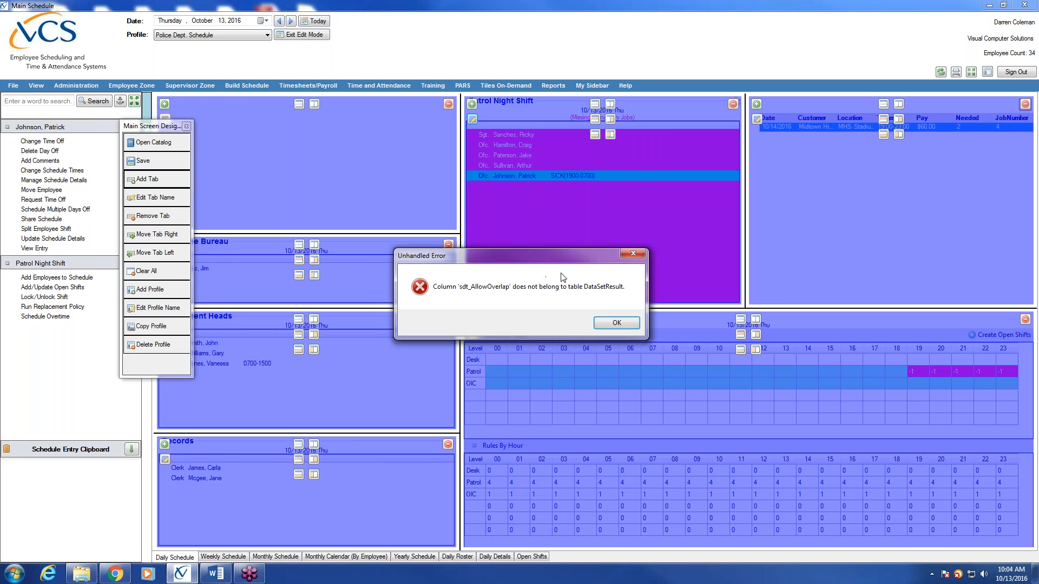
{"action": "left_click", "coordinate": [626, 324]}
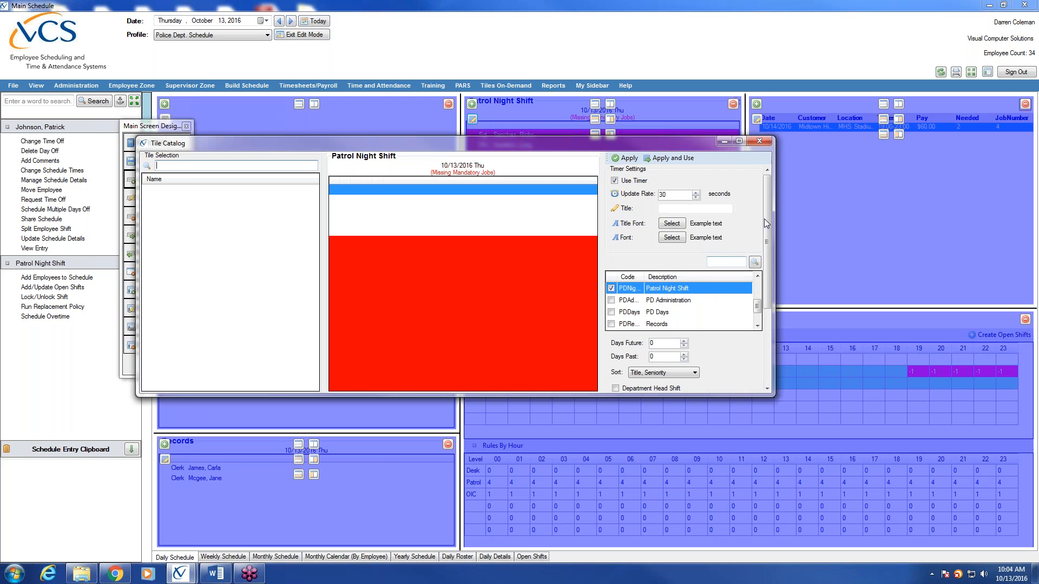
{"action": "left_click_drag", "start_coordinate": [767, 223], "coordinate": [773, 323]}
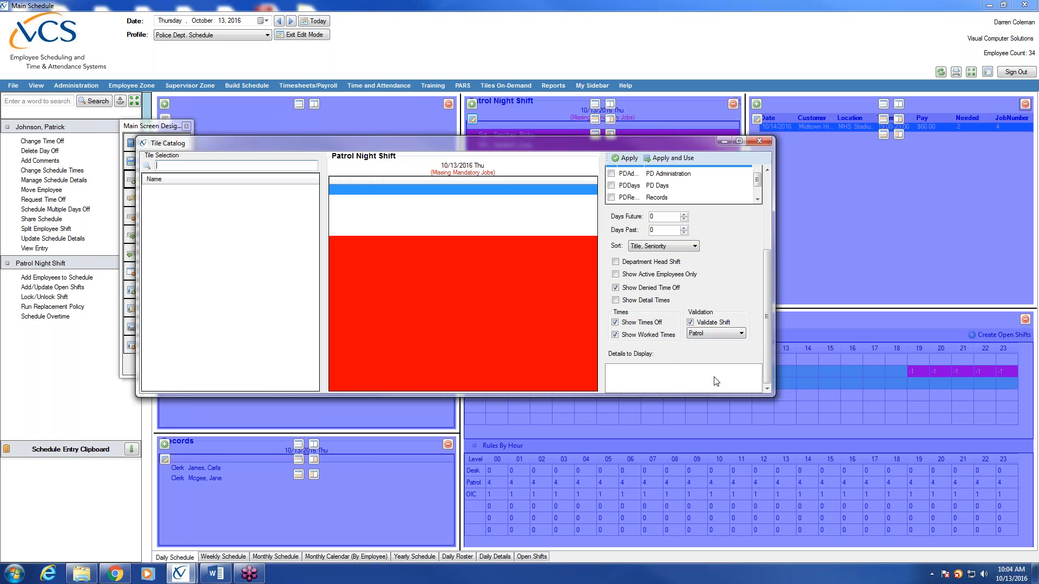
{"action": "left_click", "coordinate": [690, 322]}
{"action": "left_click", "coordinate": [692, 324]}
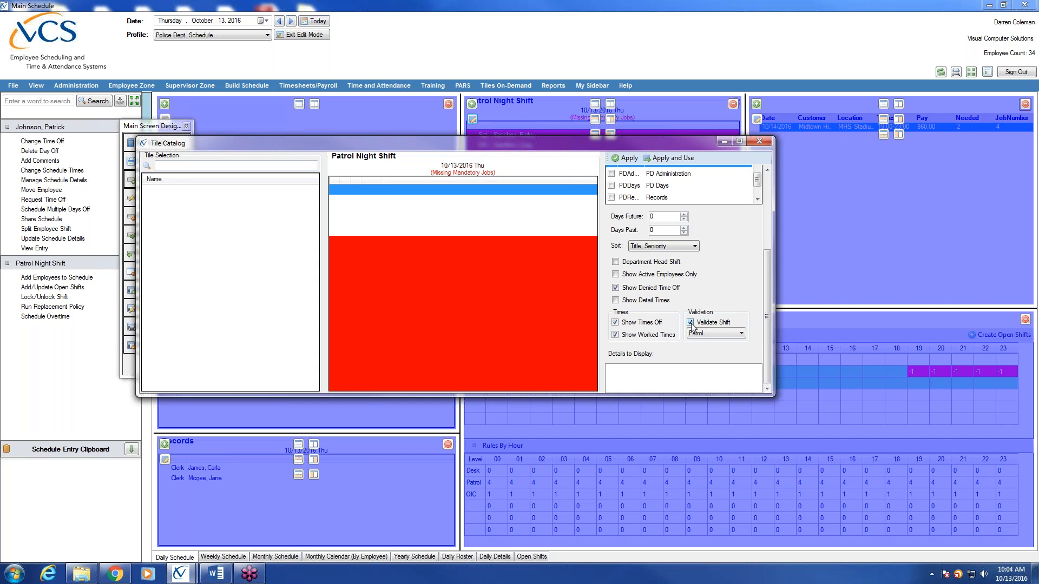
{"action": "left_click", "coordinate": [739, 334]}
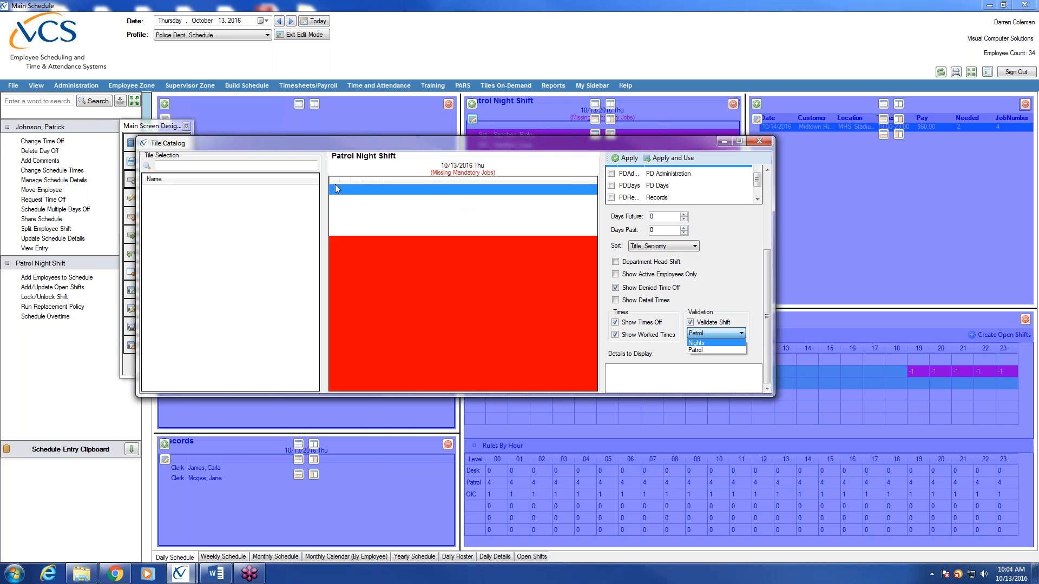
{"action": "left_click", "coordinate": [707, 349]}
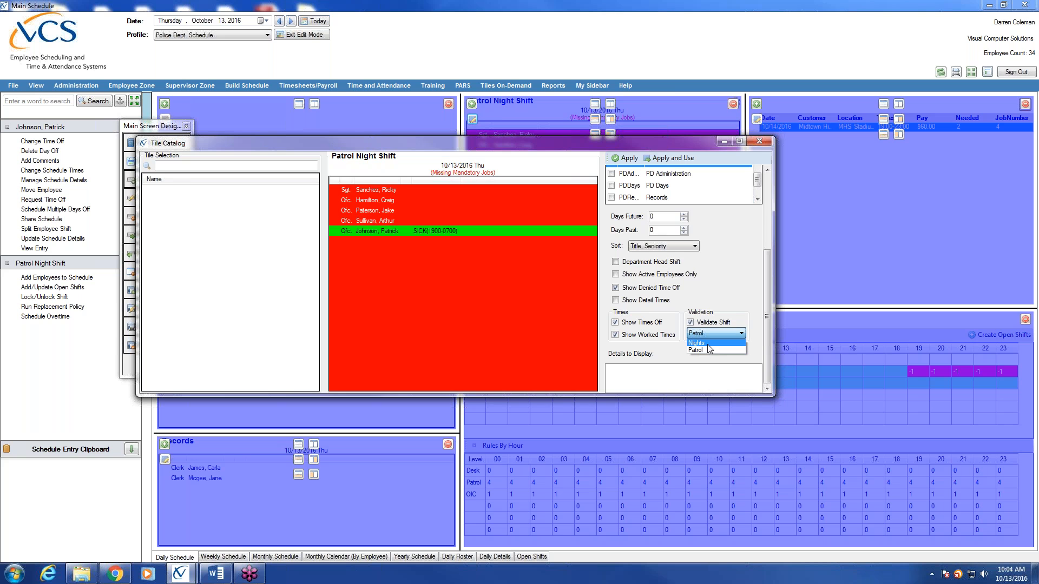
Step: Apply the settings to the Patrol Night Shift tile, save the dashboard profile, and exit edit mode
{"action": "left_click", "coordinate": [673, 159]}
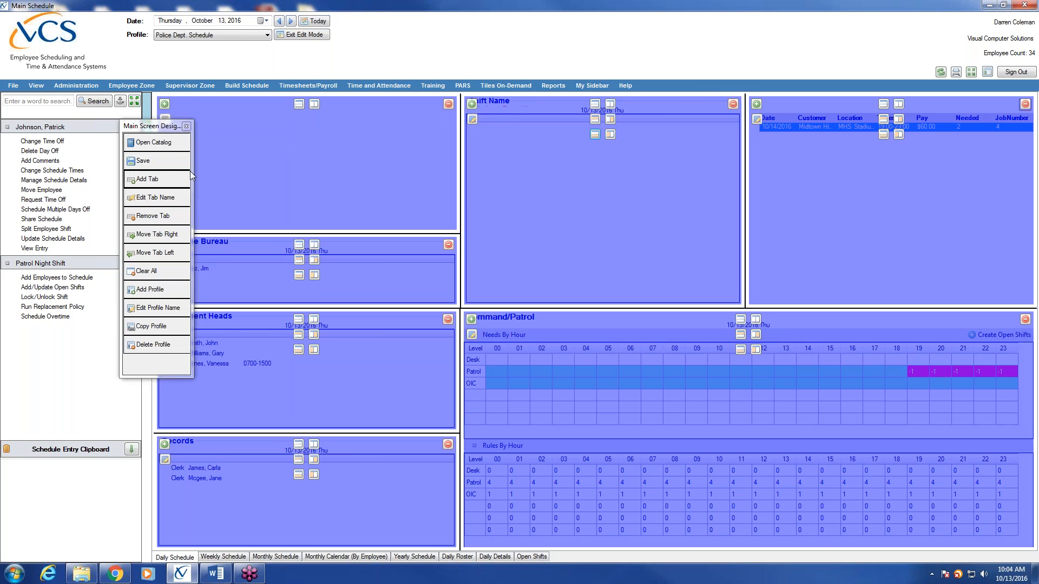
{"action": "left_click", "coordinate": [165, 160]}
{"action": "left_click", "coordinate": [302, 35]}
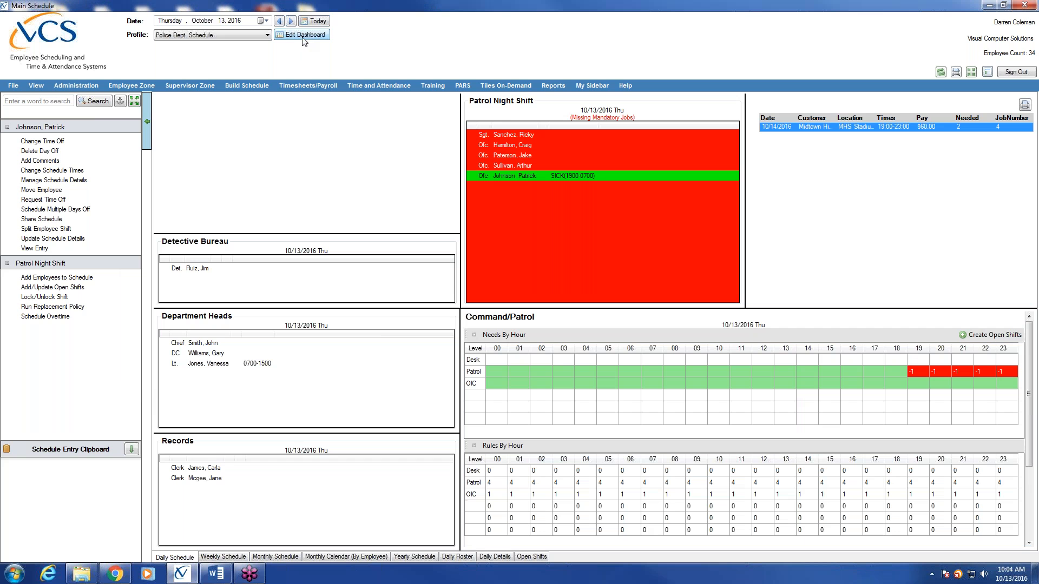
Step: Review the staffing-shortage time-off options in the Company Center's Application Control, and save and close the settings
{"action": "mouse_move", "coordinate": [549, 155]}
{"action": "left_click", "coordinate": [73, 85]}
{"action": "left_click", "coordinate": [61, 141]}
{"action": "left_click", "coordinate": [59, 140]}
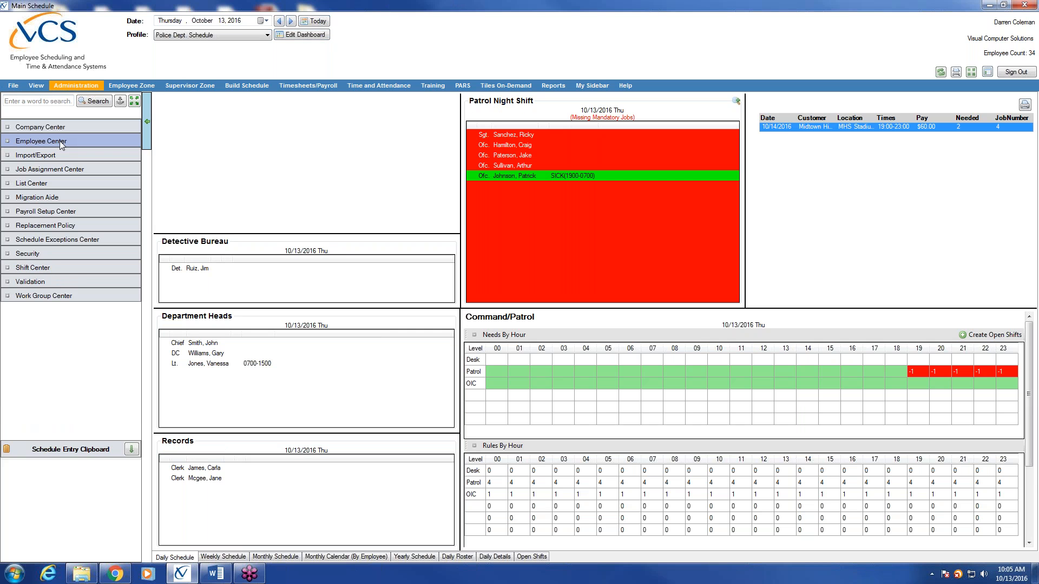
{"action": "left_click", "coordinate": [66, 127]}
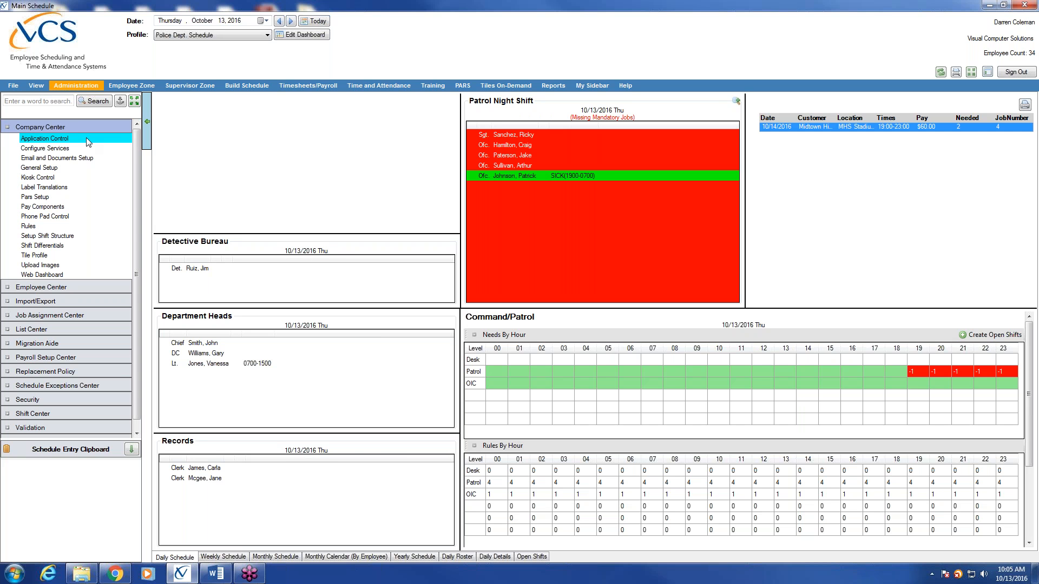
{"action": "left_click", "coordinate": [86, 138]}
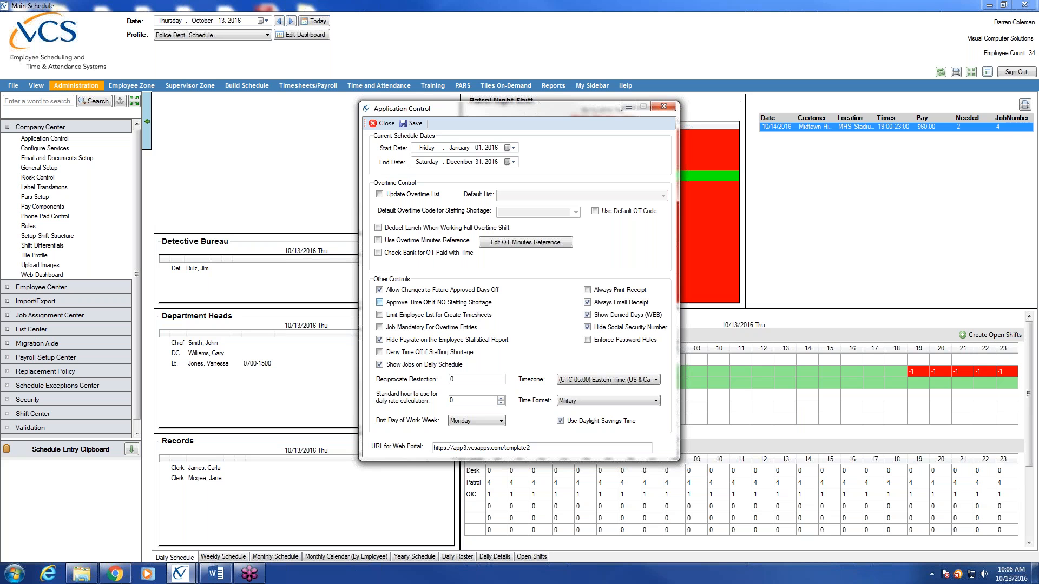
{"action": "left_click", "coordinate": [414, 124]}
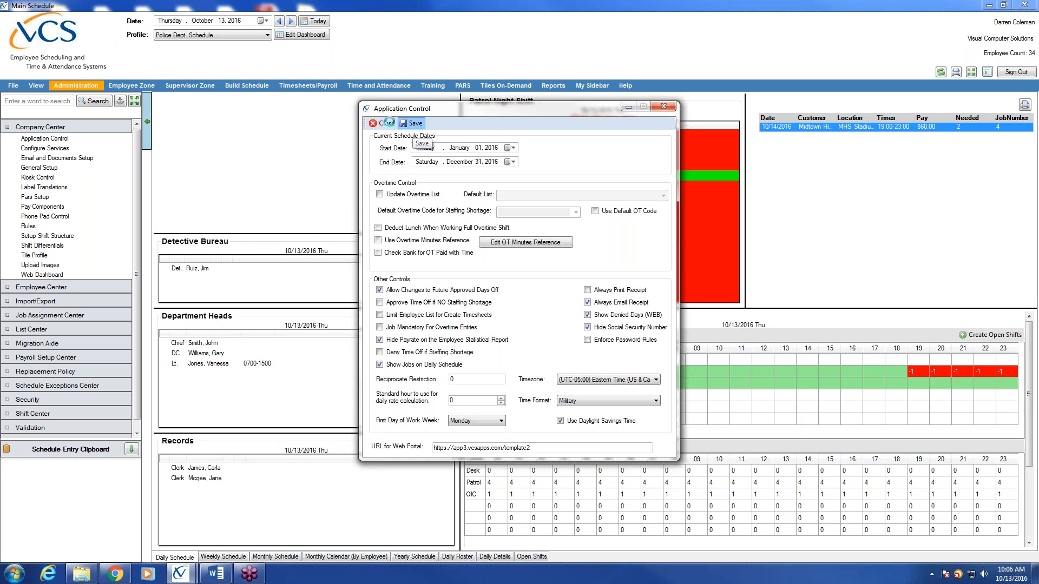
{"action": "left_click", "coordinate": [387, 123]}
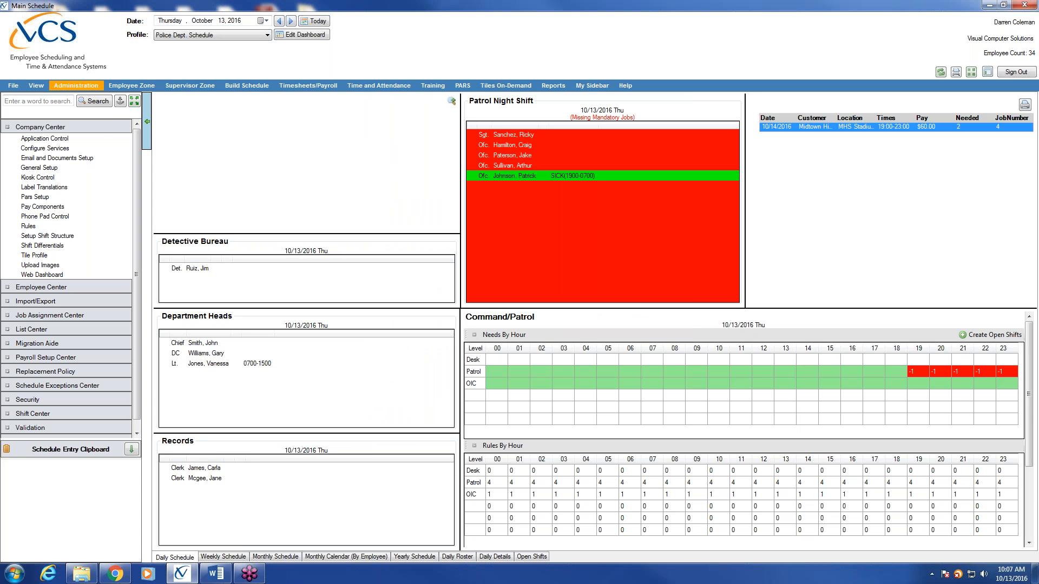
Step: View the Validation Rules By Hour grid for the Patrol validation shift and all days, and close it unsaved
{"action": "left_click", "coordinate": [97, 126]}
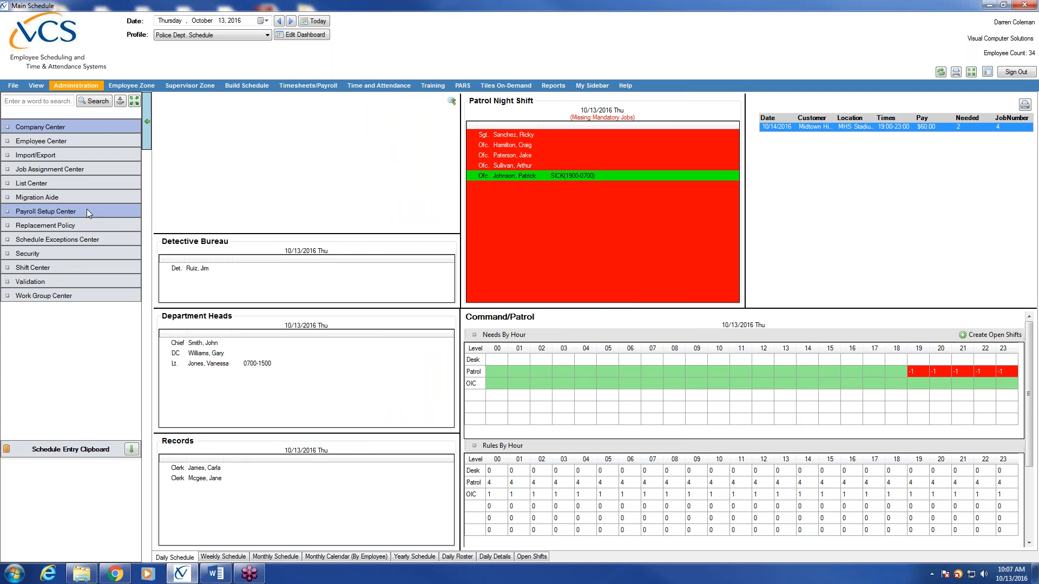
{"action": "left_click", "coordinate": [59, 282]}
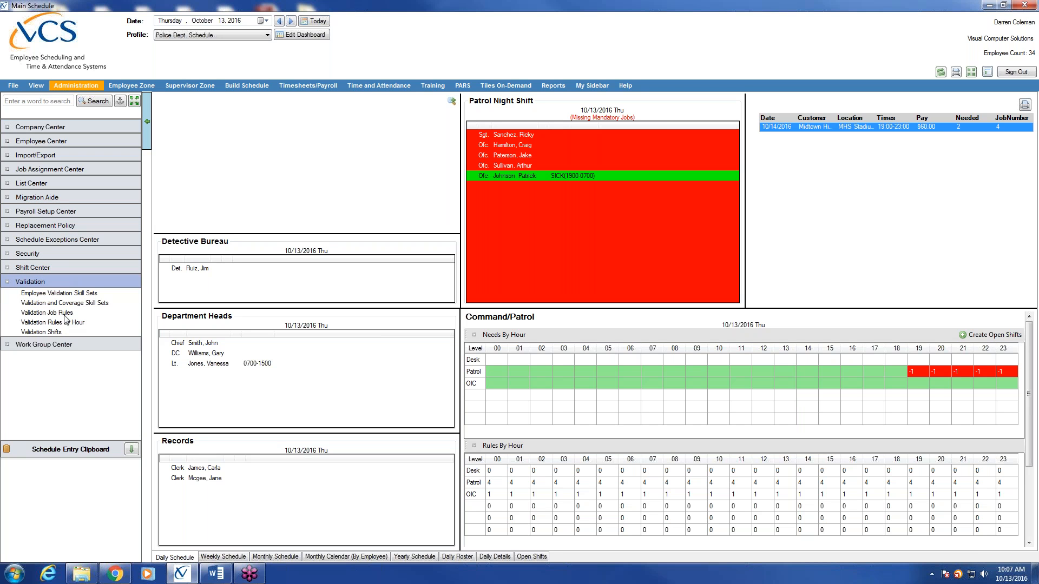
{"action": "left_click", "coordinate": [72, 324]}
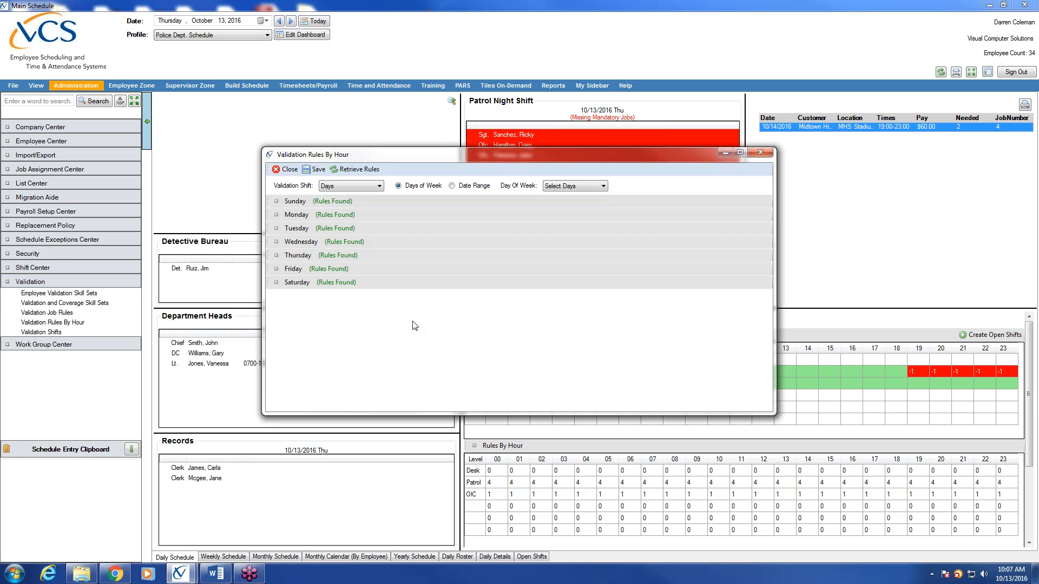
{"action": "left_click", "coordinate": [380, 187]}
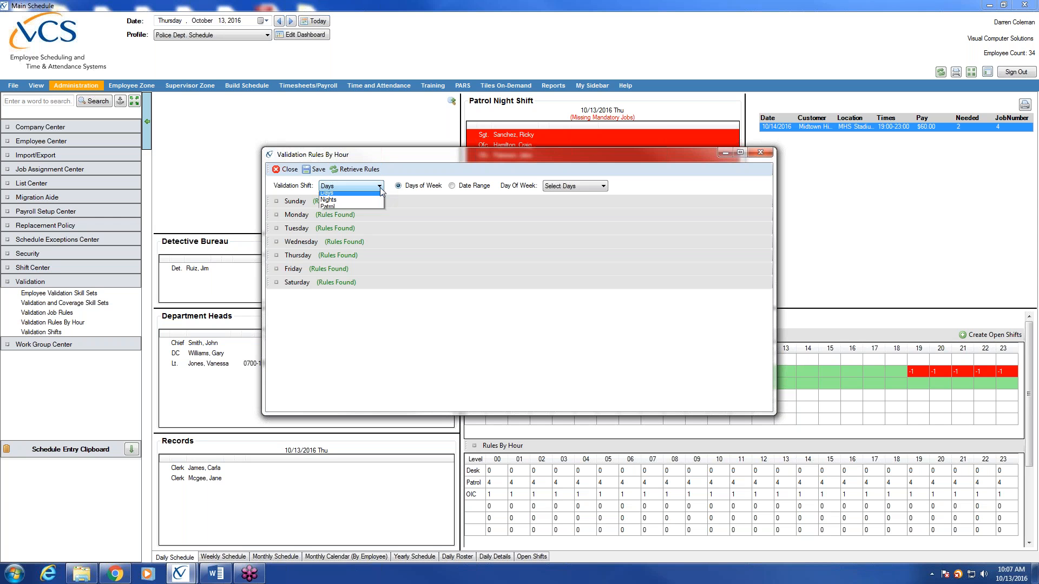
{"action": "left_click", "coordinate": [357, 211]}
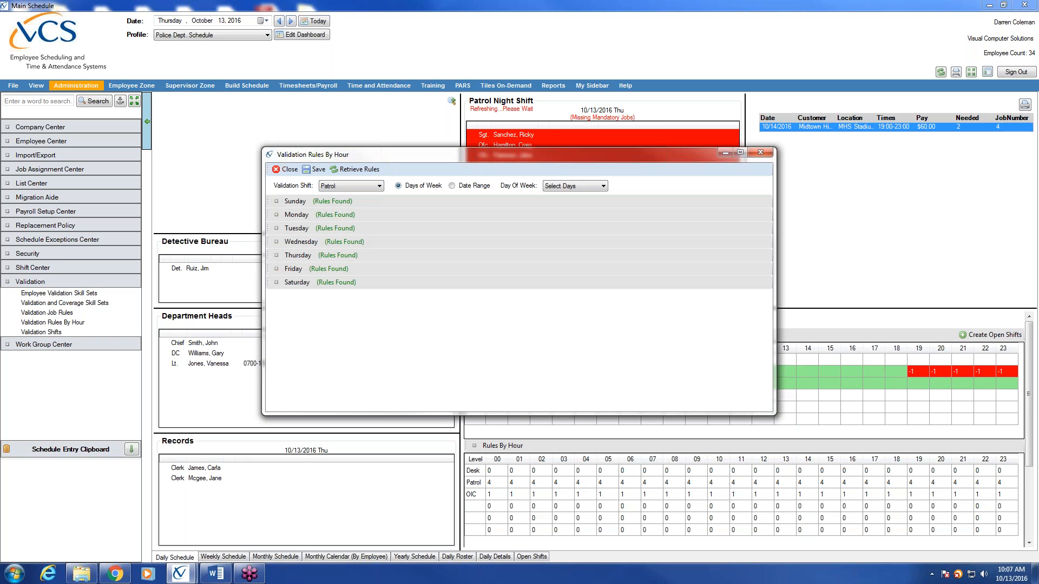
{"action": "left_click", "coordinate": [602, 186]}
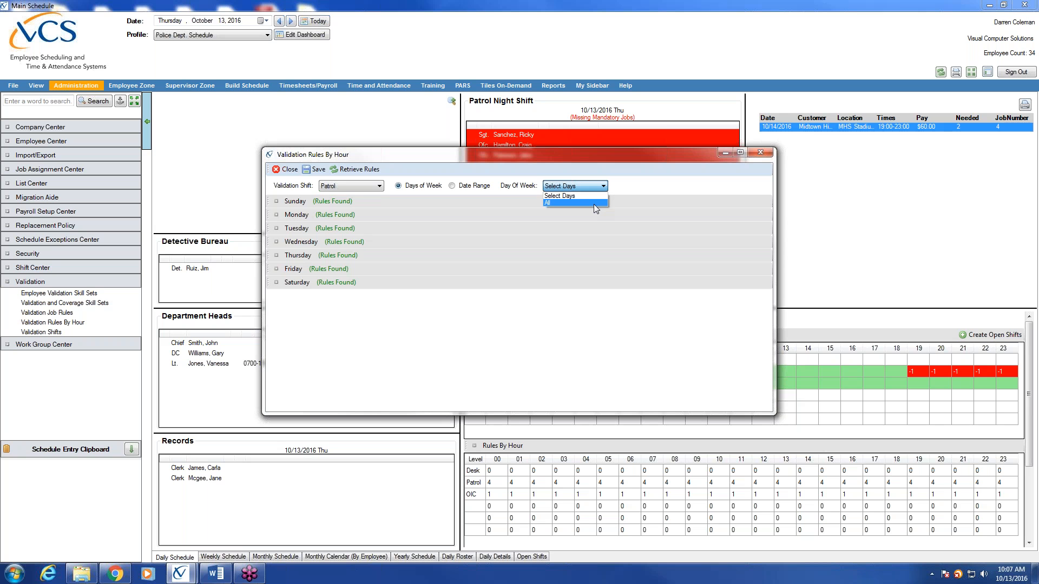
{"action": "left_click", "coordinate": [594, 205]}
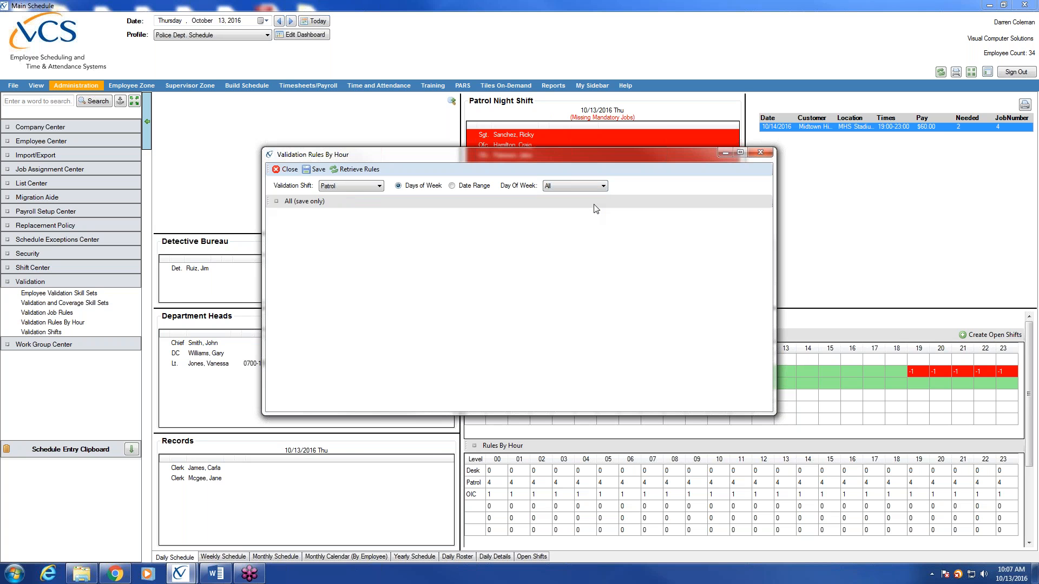
{"action": "left_click", "coordinate": [277, 202]}
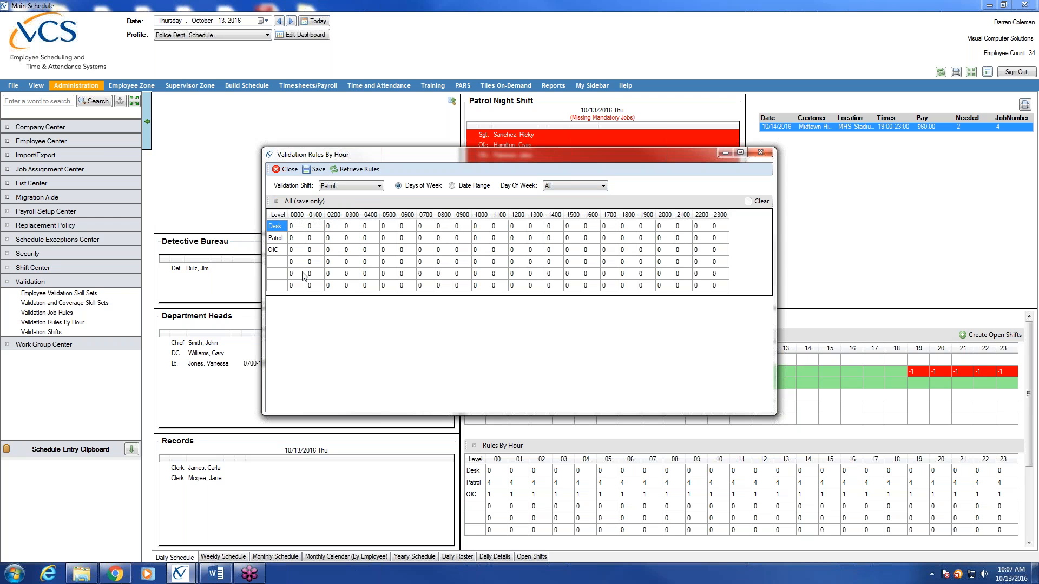
{"action": "left_click", "coordinate": [286, 169]}
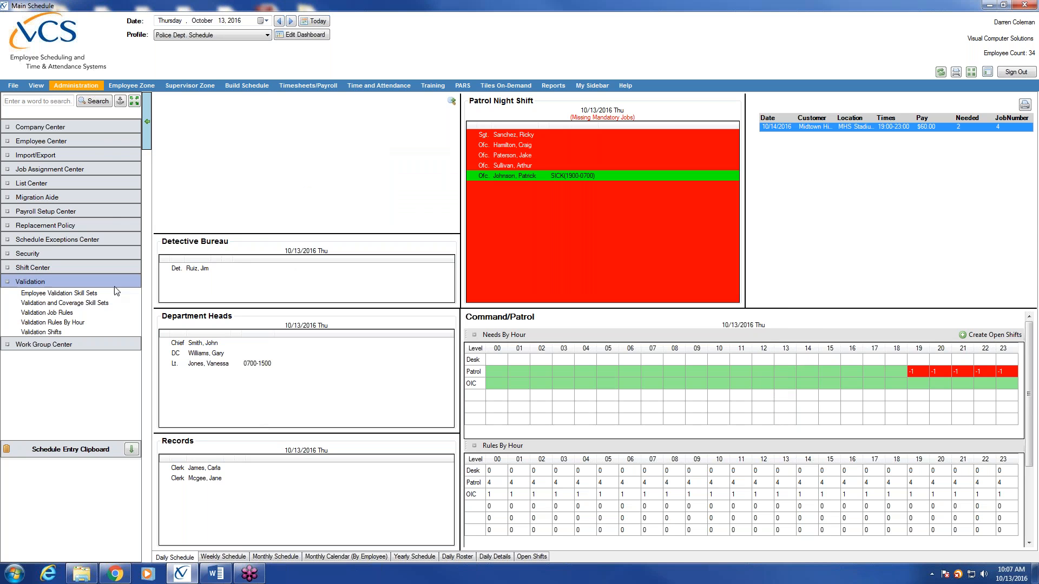
Step: In Validation Job Rules for the Days shift and all days, add Zone 1 with a minimum of 1 for every hour
{"action": "left_click", "coordinate": [80, 313]}
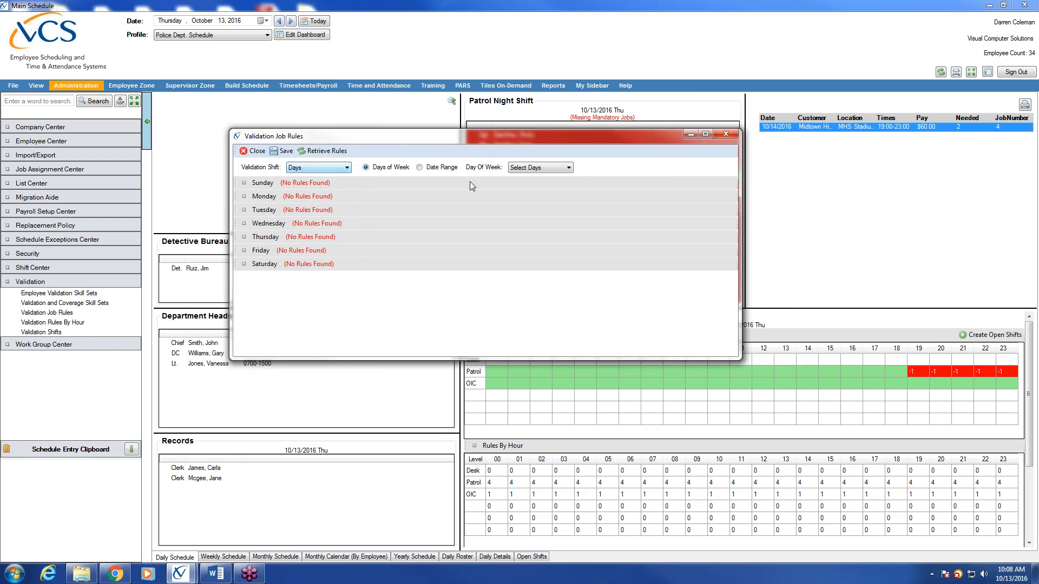
{"action": "left_click", "coordinate": [569, 168]}
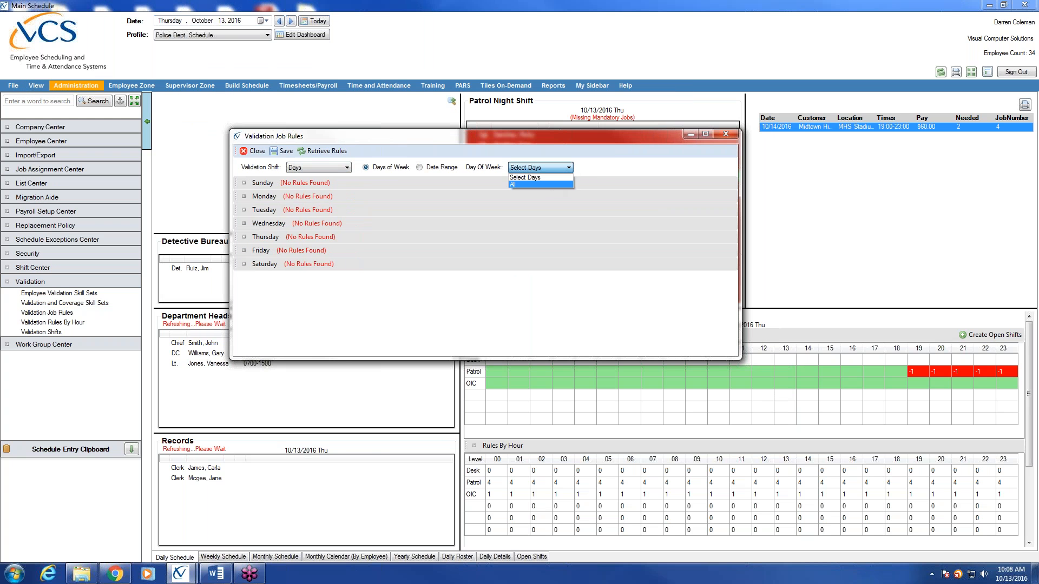
{"action": "left_click", "coordinate": [519, 184]}
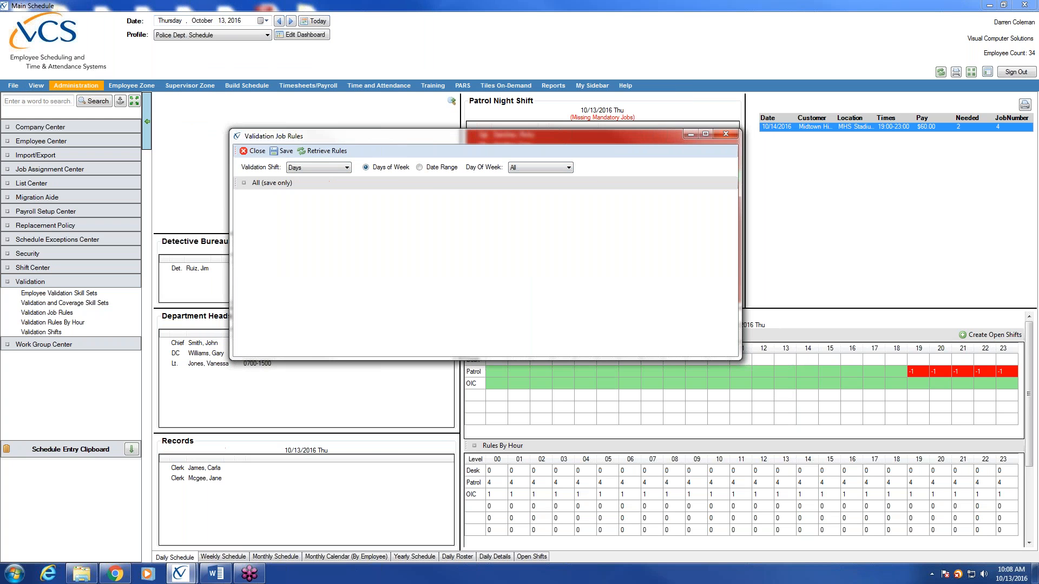
{"action": "left_click", "coordinate": [244, 184]}
{"action": "left_click", "coordinate": [283, 209]}
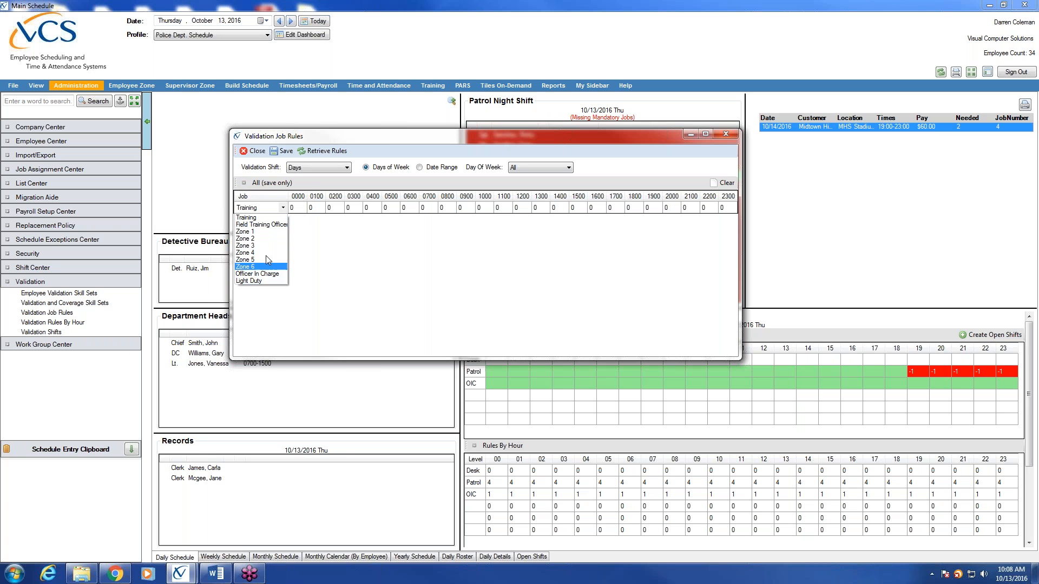
{"action": "left_click", "coordinate": [268, 233]}
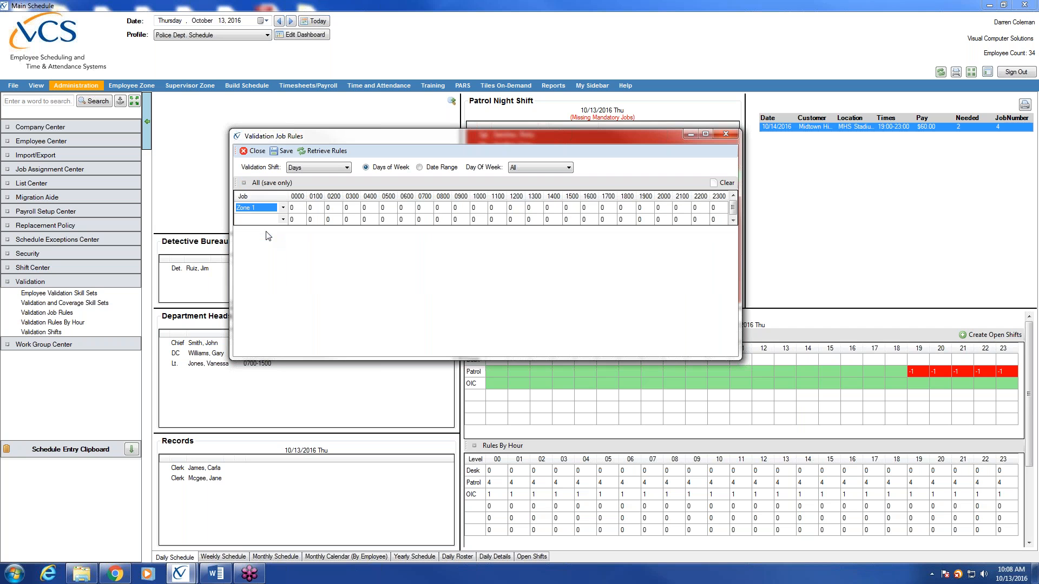
{"action": "key", "text": "Tab"}
{"action": "type", "text": "1\t1\t1\t1\t1\t1\t1\t1\t1\t1\t1\t1\t1\t1\t1\t1\t1\t1\t1\t1\t11\t1"}
Step: Add Zone 2 to the Days job rules with a minimum of 1 for every hour
{"action": "left_click", "coordinate": [283, 219]}
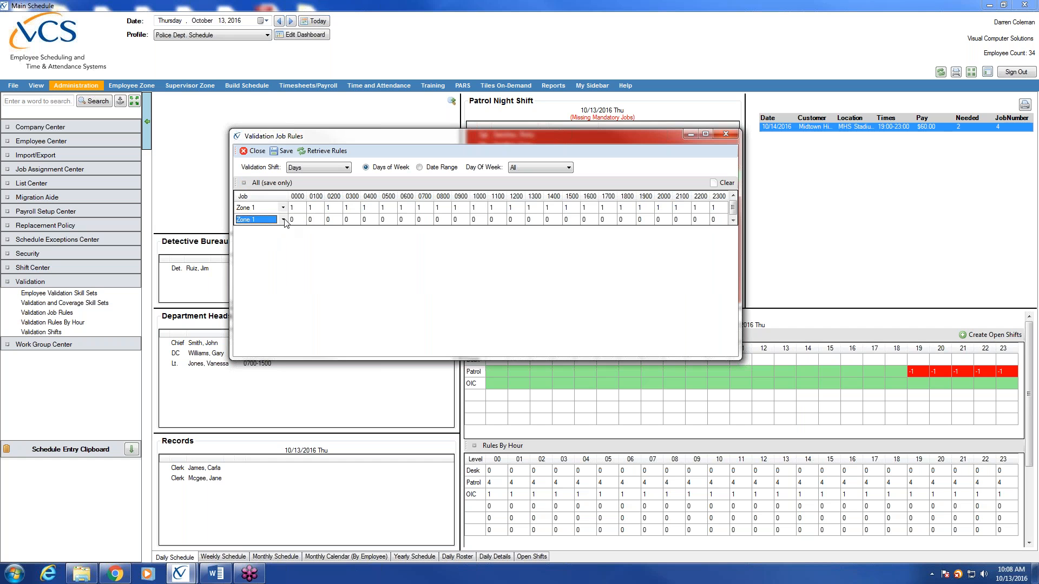
{"action": "left_click", "coordinate": [283, 220]}
{"action": "left_click", "coordinate": [267, 250]}
{"action": "left_click", "coordinate": [292, 222]}
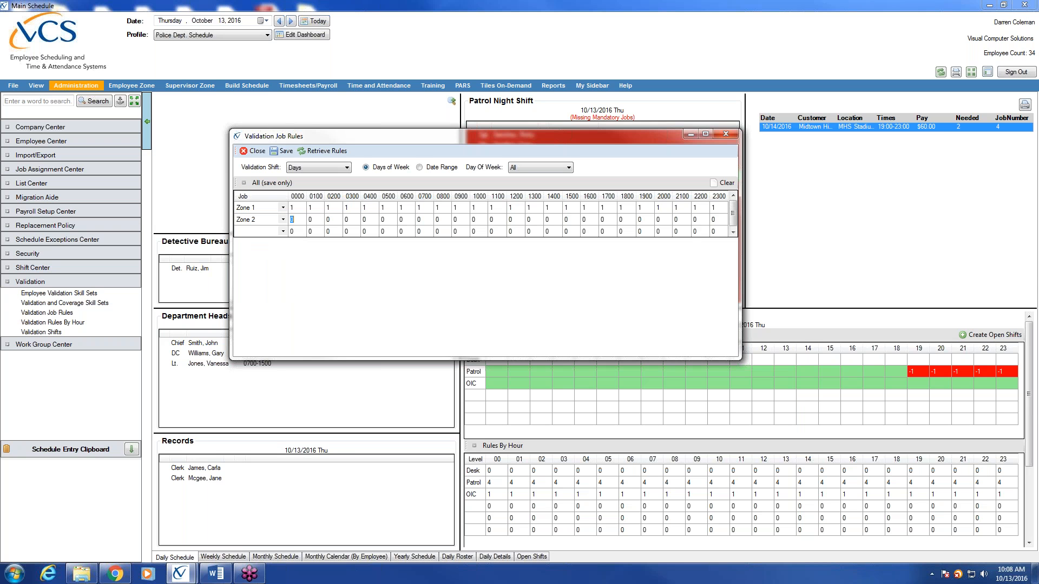
{"action": "type", "text": "1\t1\t1\t1\t1\t1\t1\t1\t1\t1\t1\t1\t1\t1\t1\t1\t1\t1\t1\t1\t1\t1\t1"}
Step: Switch the job rules to the Patrol validation shift and add Zone 1 with a minimum of 1 for every hour
{"action": "left_click", "coordinate": [348, 167]}
{"action": "left_click", "coordinate": [330, 191]}
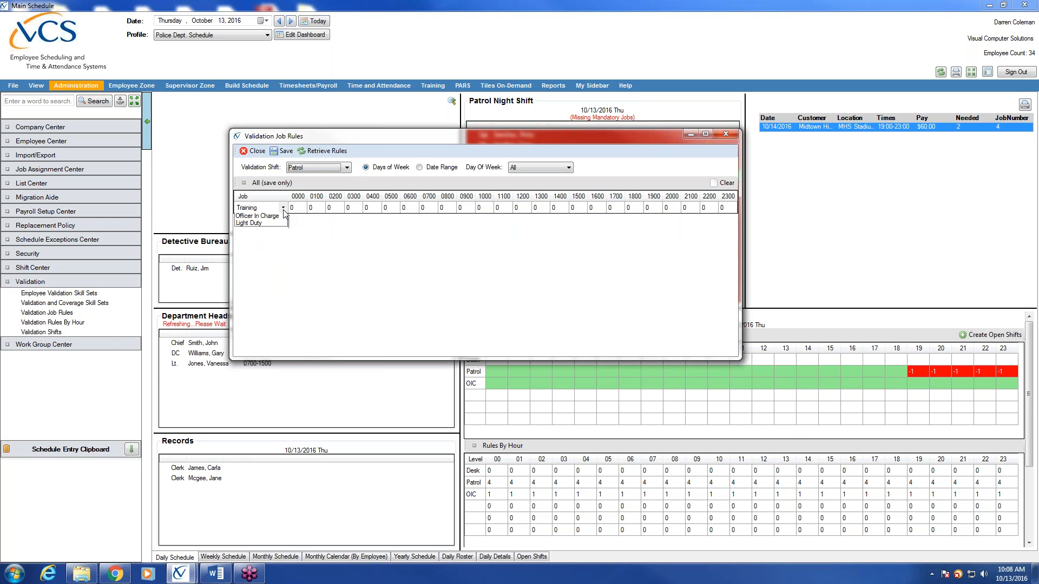
{"action": "left_click", "coordinate": [283, 208]}
{"action": "left_click", "coordinate": [254, 224]}
{"action": "left_click", "coordinate": [299, 208]}
{"action": "type", "text": "1\t1\t1\t1\t1\t1\t1\t1\t1\t1\t1\t1\t1\t1\t1\t1\t1\t1\t1\t1\t1\t1"}
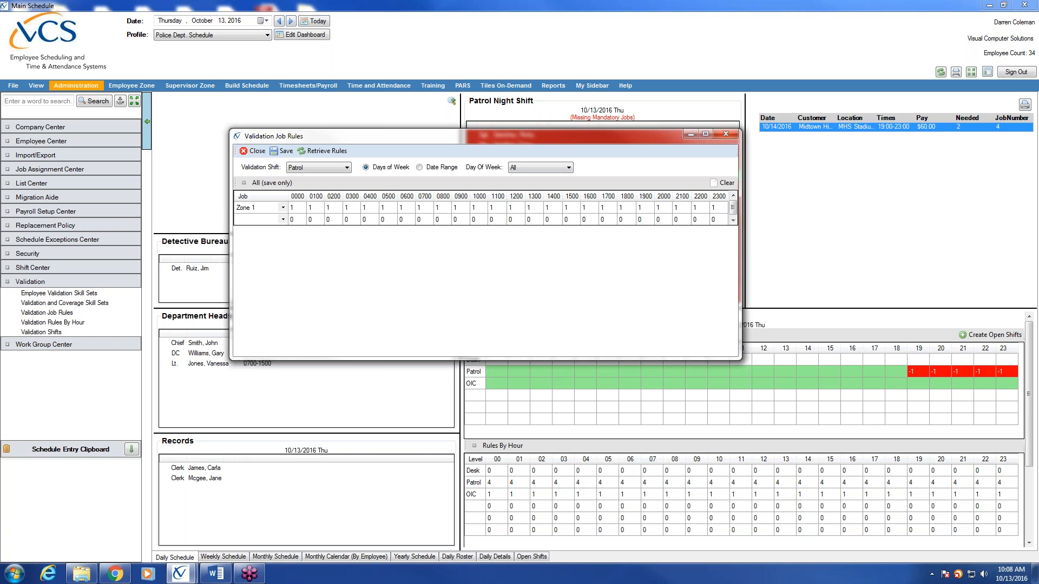
Step: Add Zone 2 to the Patrol job rules with a minimum of 1 for every hour, and save and close the rules
{"action": "left_click", "coordinate": [282, 220]}
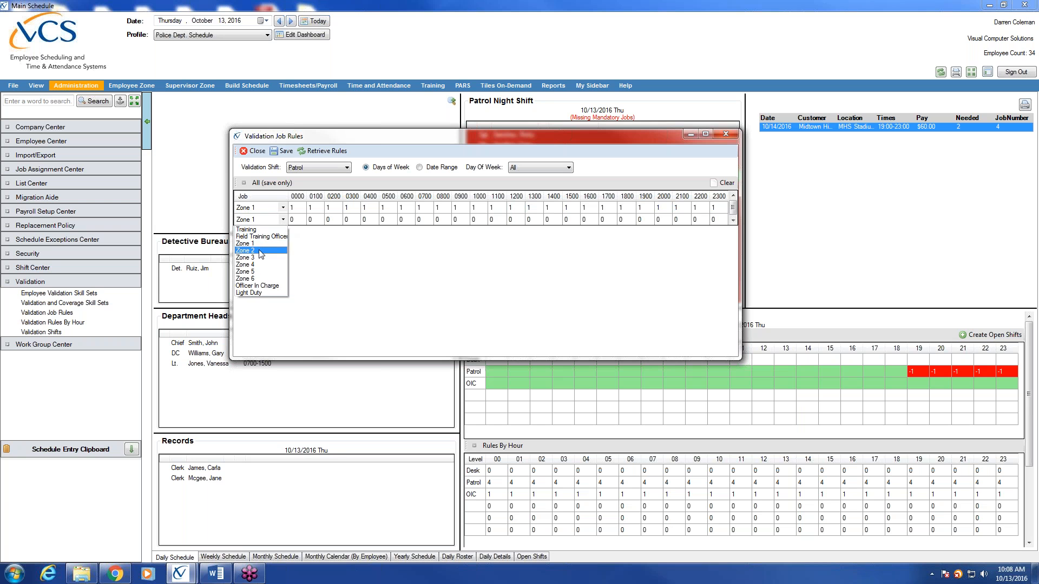
{"action": "left_click", "coordinate": [259, 251]}
{"action": "left_click", "coordinate": [294, 221]}
{"action": "type", "text": "1"}
{"action": "key", "text": "Tab"}
{"action": "type", "text": "1"}
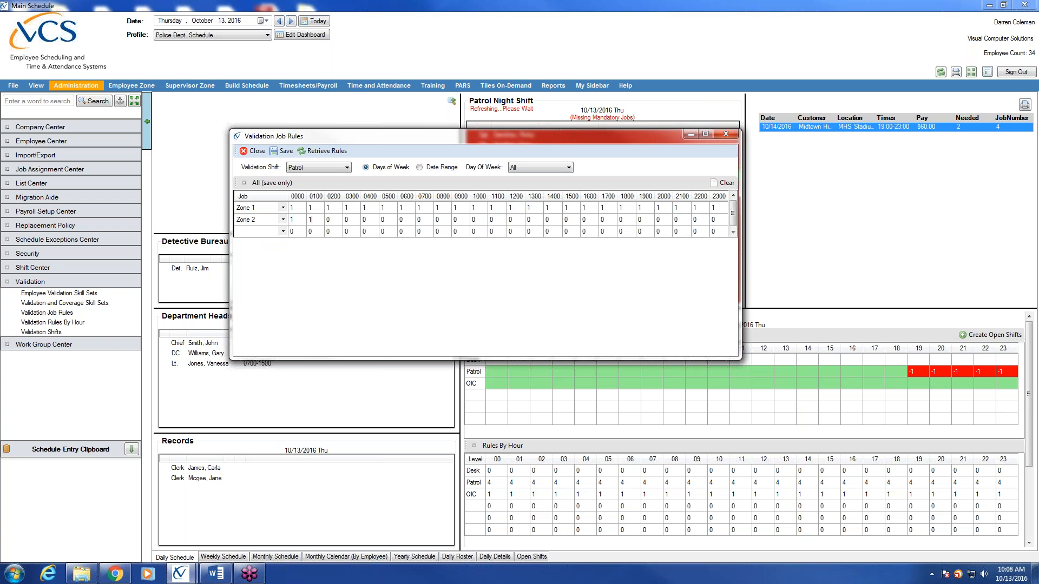
{"action": "type", "text": "1\t1\t1\t1\t1\t1\t1\t1\t1\t1\t1\t1"}
{"action": "key", "text": "Tab"}
{"action": "type", "text": "1"}
{"action": "key", "text": "Tab"}
{"action": "type", "text": "1\t1\t1\t1\t1\t1\t1"}
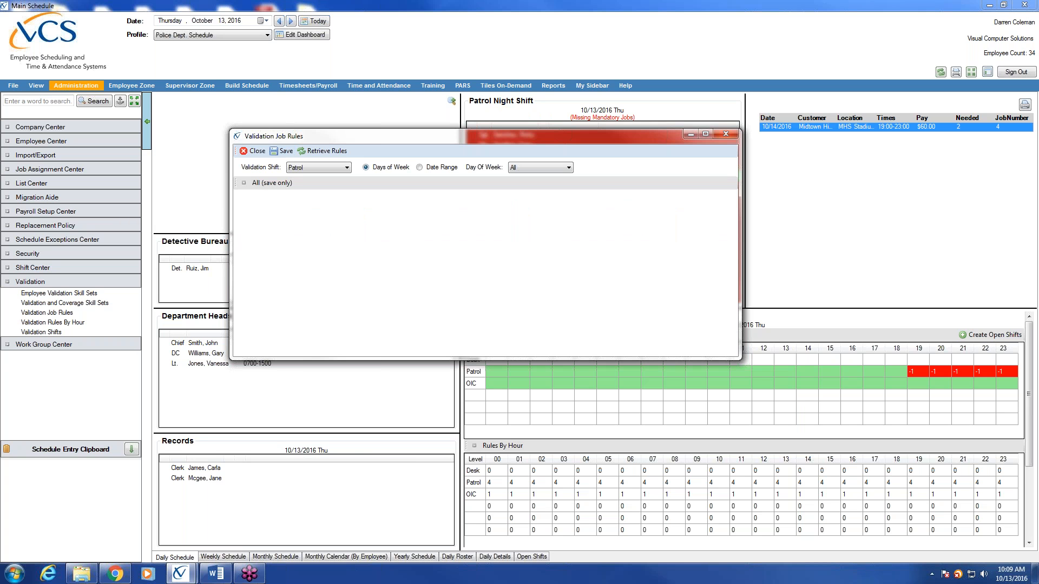
{"action": "left_click", "coordinate": [255, 152]}
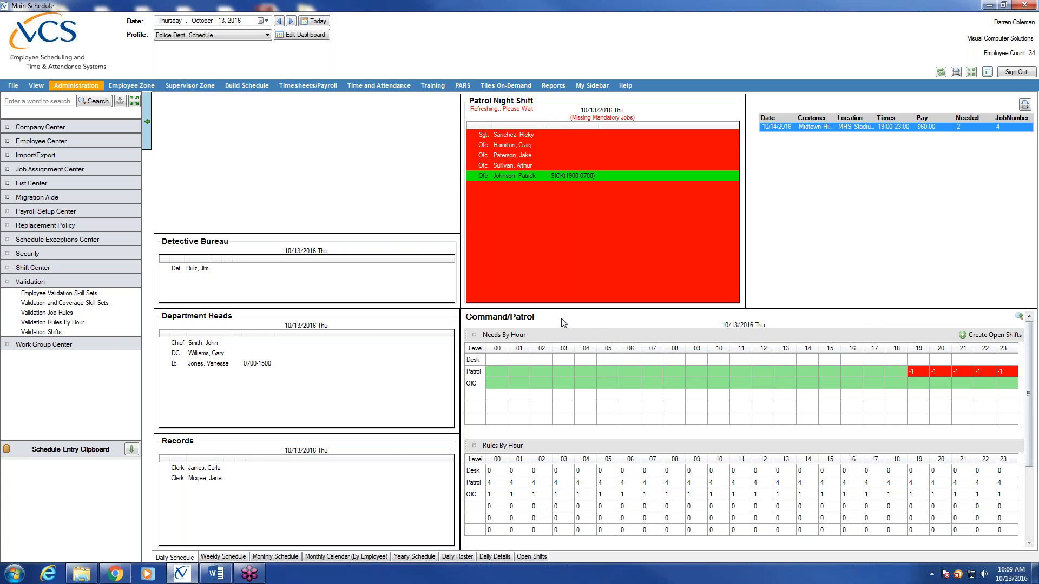
Step: Collapse the Rules By Hour and Details sections of the Command/Patrol tile, leaving only Needs By Hour expanded
{"action": "left_click", "coordinate": [474, 335]}
{"action": "left_click", "coordinate": [474, 348]}
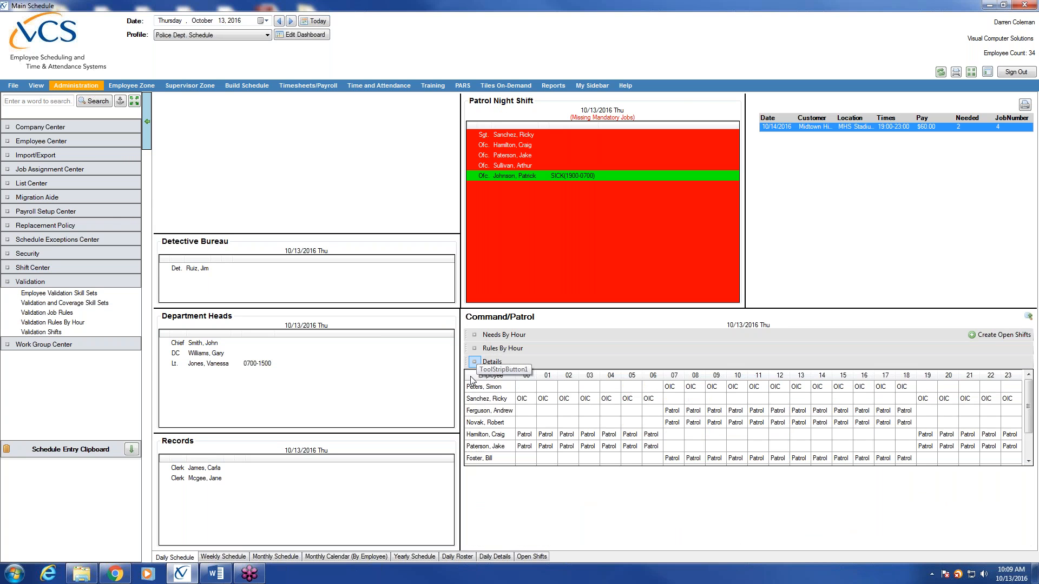
{"action": "left_click", "coordinate": [474, 361]}
{"action": "left_click", "coordinate": [475, 335]}
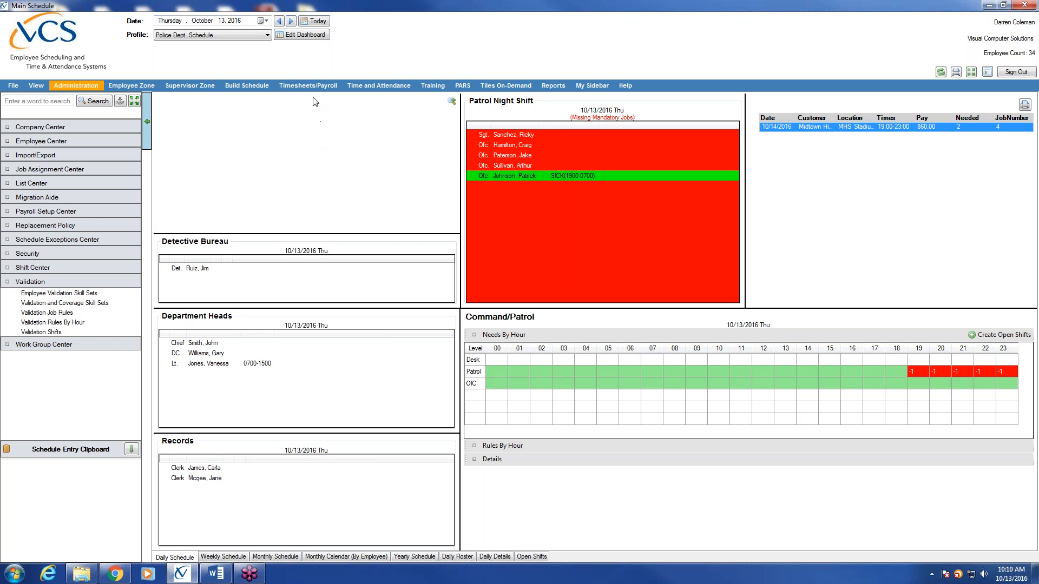
Step: Put the dashboard in edit mode and split the Command/Patrol tile to create an empty tile beneath it
{"action": "left_click", "coordinate": [311, 37]}
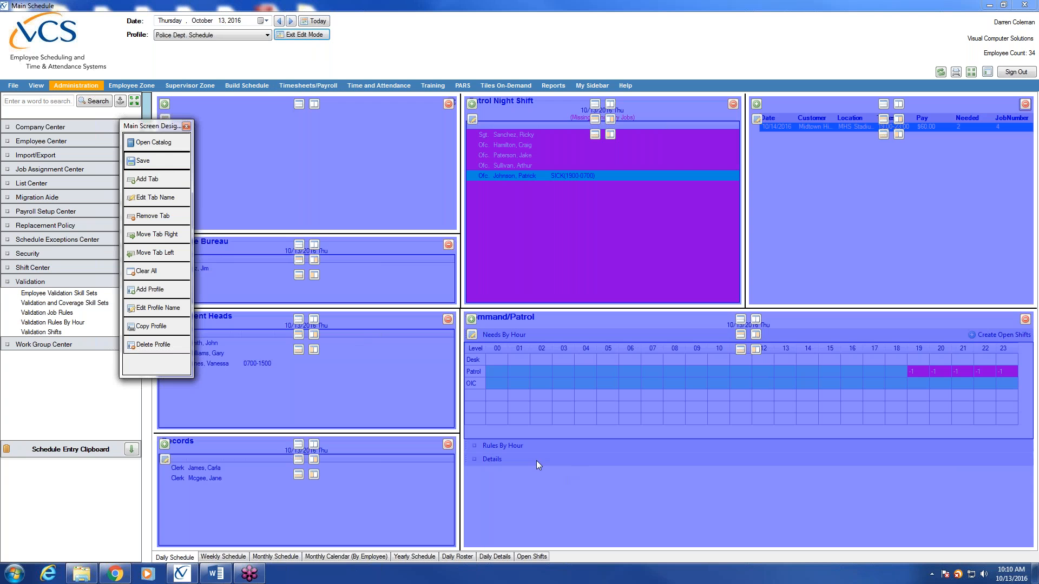
{"action": "left_click", "coordinate": [740, 336]}
{"action": "left_click", "coordinate": [740, 336]}
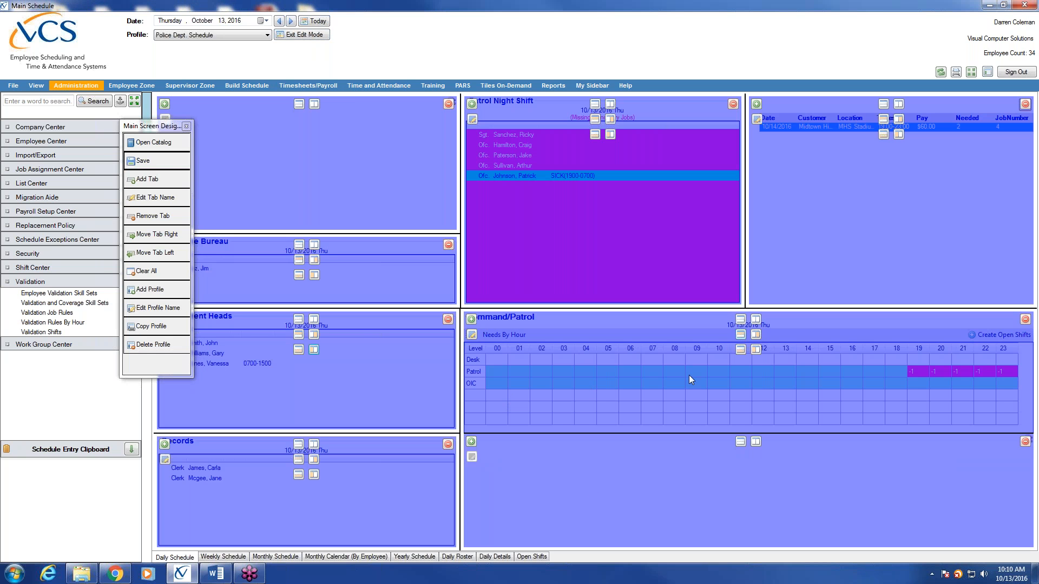
Step: Open the Tile Catalog for the empty tile below Command/Patrol and choose the Hourly Job Validation tile
{"action": "left_click", "coordinate": [471, 443]}
{"action": "left_click_drag", "start_coordinate": [162, 130], "coordinate": [121, 346]}
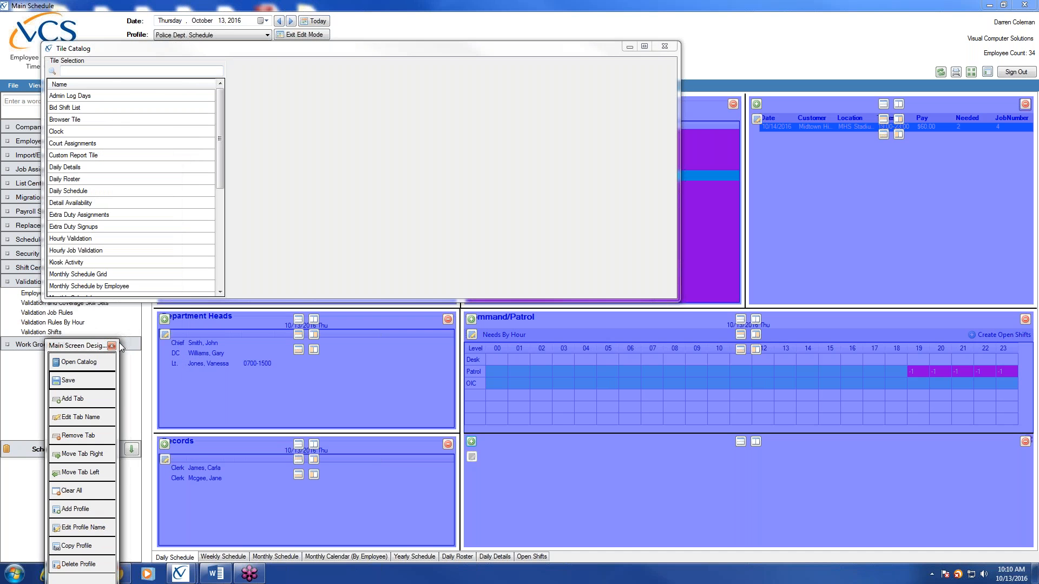
{"action": "left_click", "coordinate": [220, 279]}
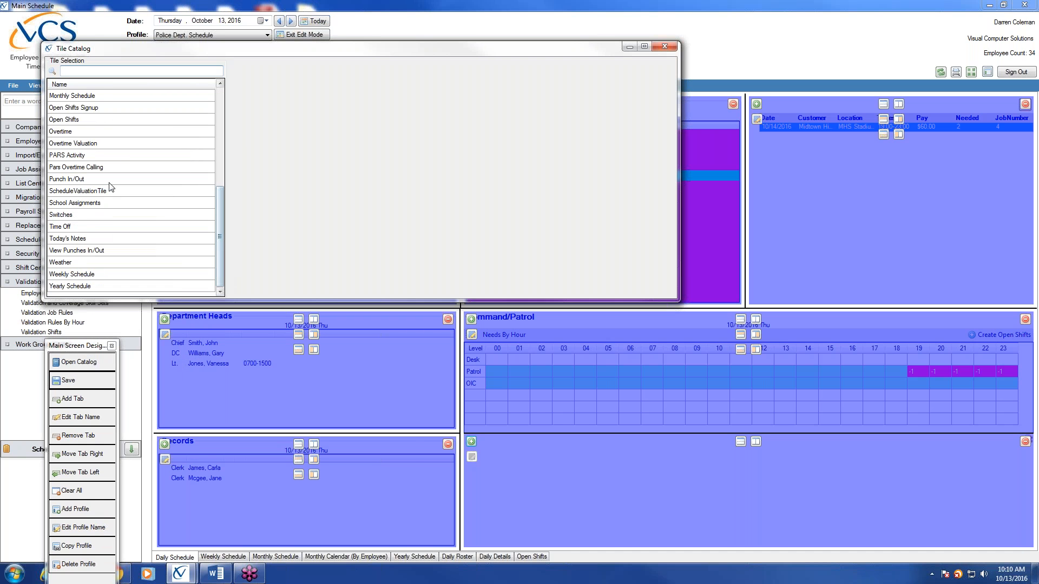
{"action": "left_click", "coordinate": [221, 84]}
{"action": "left_click", "coordinate": [221, 84]}
{"action": "left_click", "coordinate": [221, 84]}
{"action": "left_click", "coordinate": [220, 84]}
{"action": "left_click", "coordinate": [220, 84]}
{"action": "left_click", "coordinate": [220, 84]}
{"action": "left_click", "coordinate": [102, 120]}
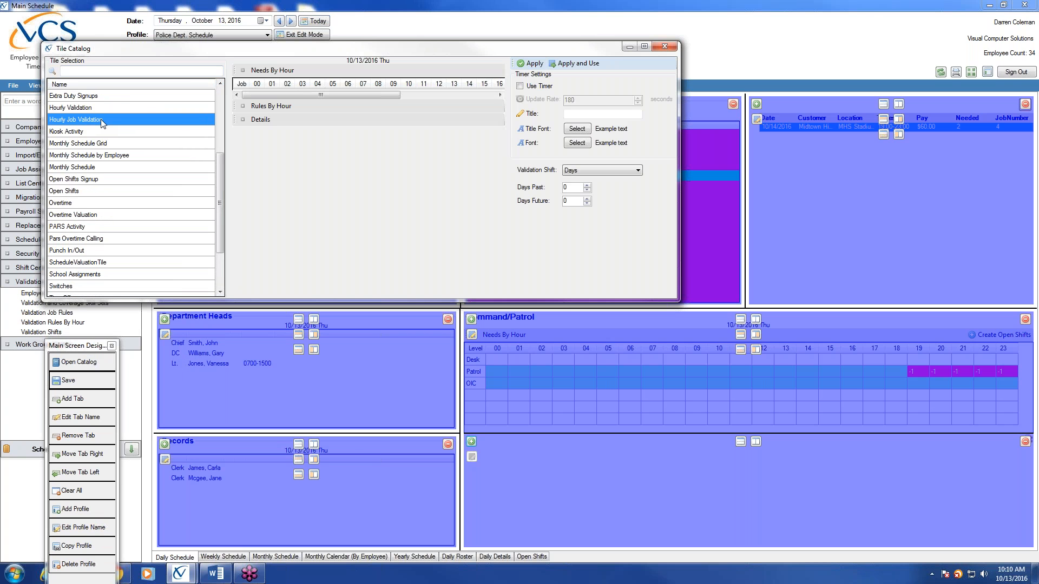
Step: Set the tile's validation shift to Patrol, apply and use it, and exit dashboard edit mode
{"action": "left_click", "coordinate": [638, 170]}
{"action": "left_click", "coordinate": [603, 194]}
{"action": "left_click", "coordinate": [534, 63]}
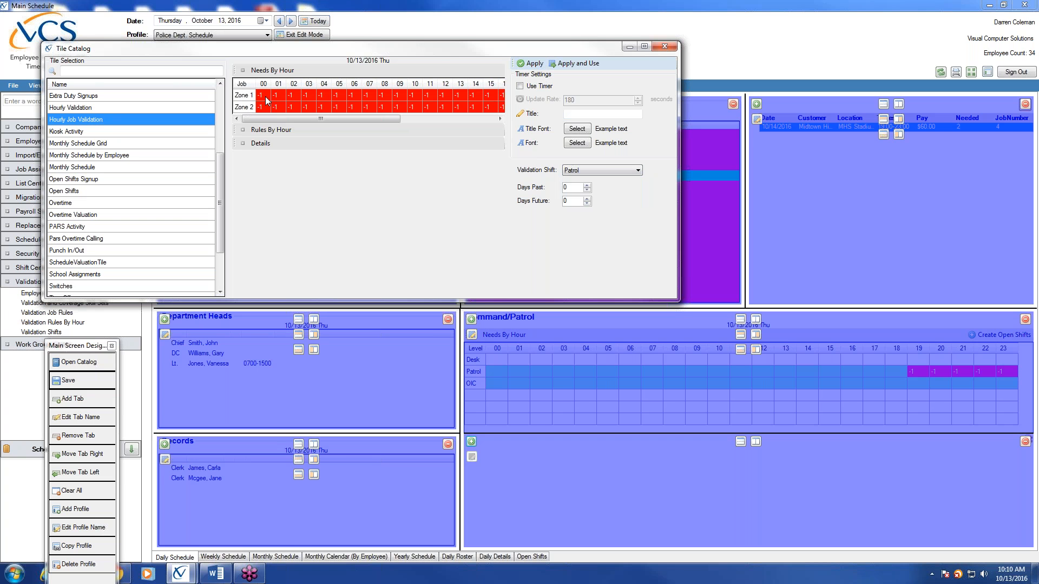
{"action": "left_click", "coordinate": [569, 63]}
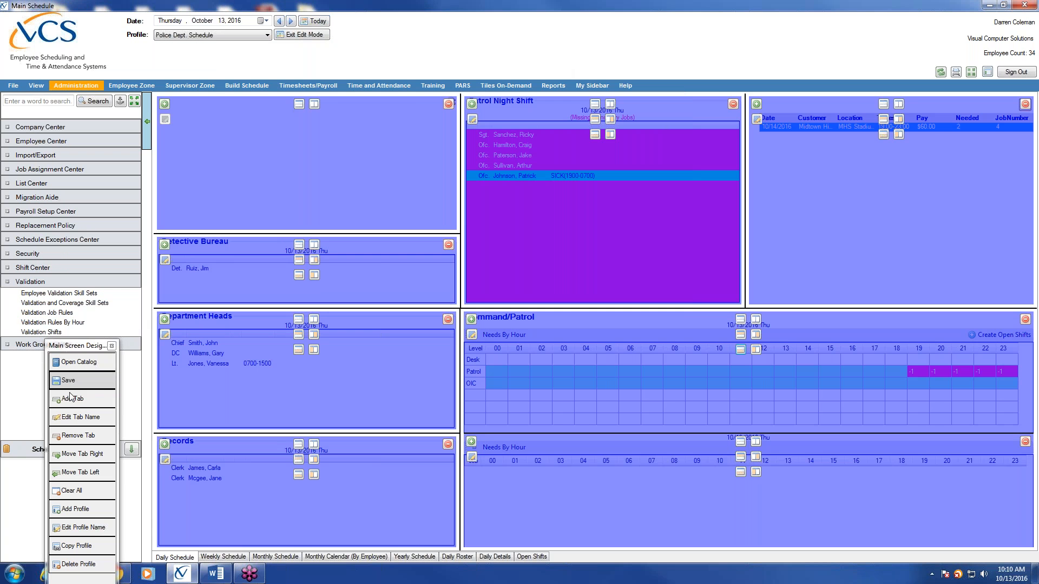
{"action": "left_click", "coordinate": [297, 37]}
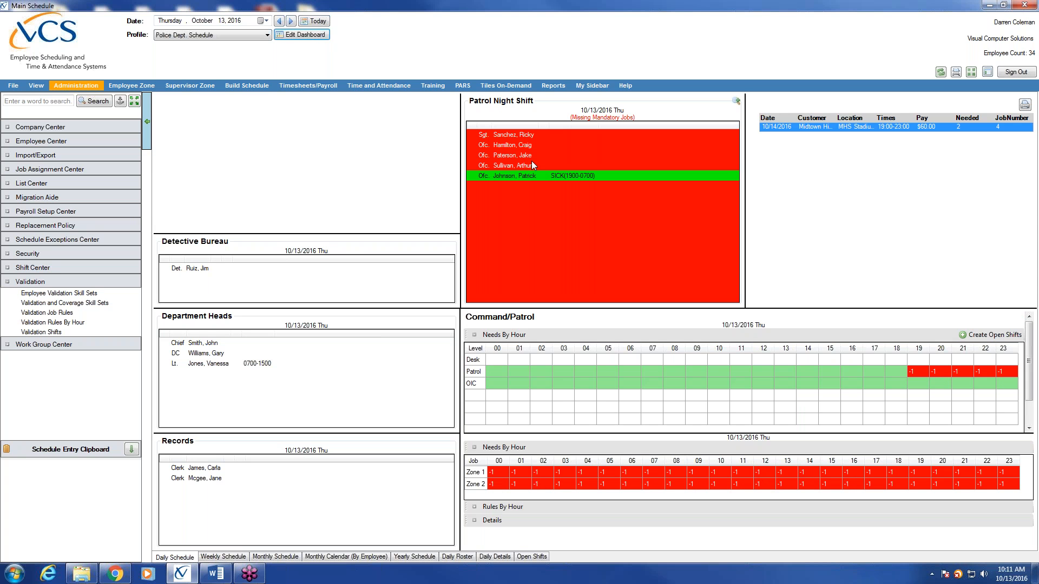
Step: Try to load the Patrol Night Shift in Manage Daily Assignments, and close the window
{"action": "mouse_move", "coordinate": [532, 163]}
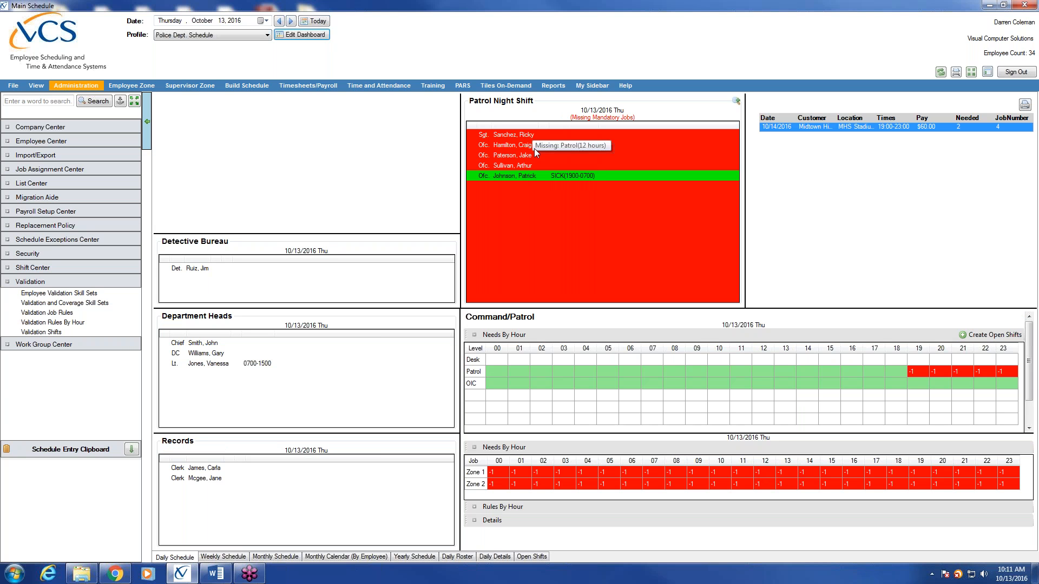
{"action": "left_click", "coordinate": [183, 84]}
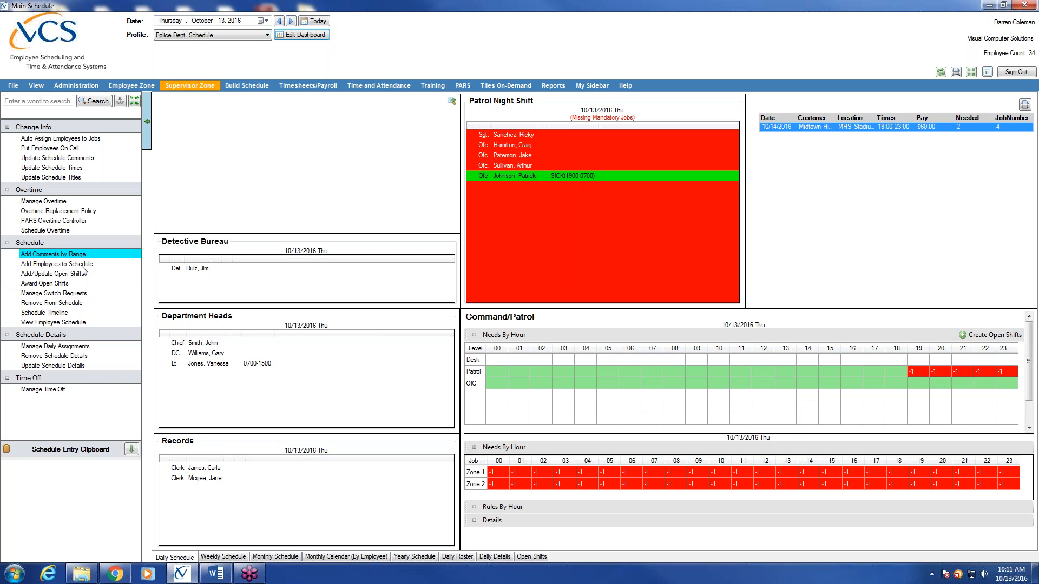
{"action": "left_click", "coordinate": [87, 348]}
{"action": "left_click", "coordinate": [617, 323]}
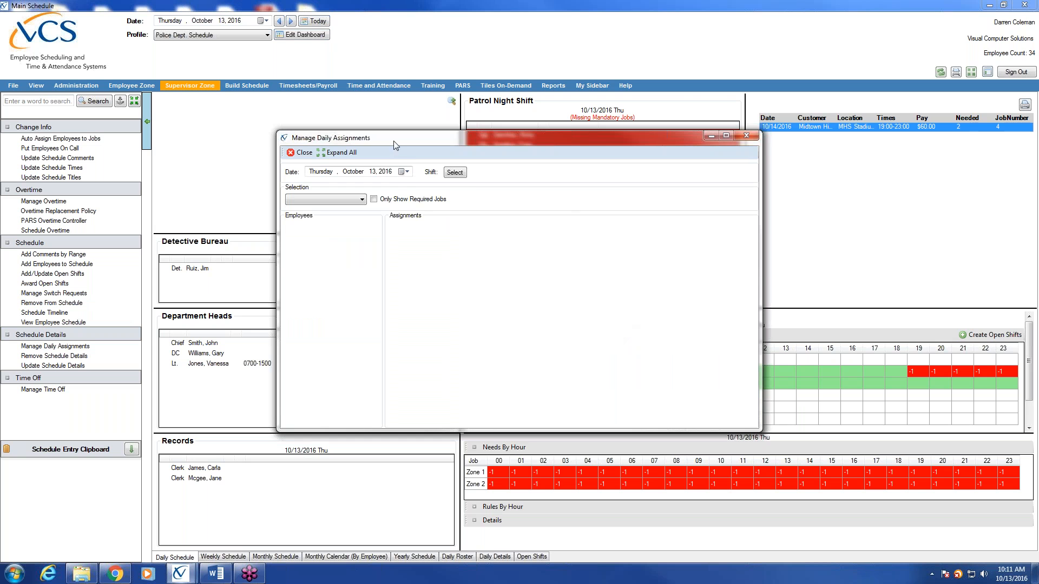
{"action": "left_click", "coordinate": [454, 173]}
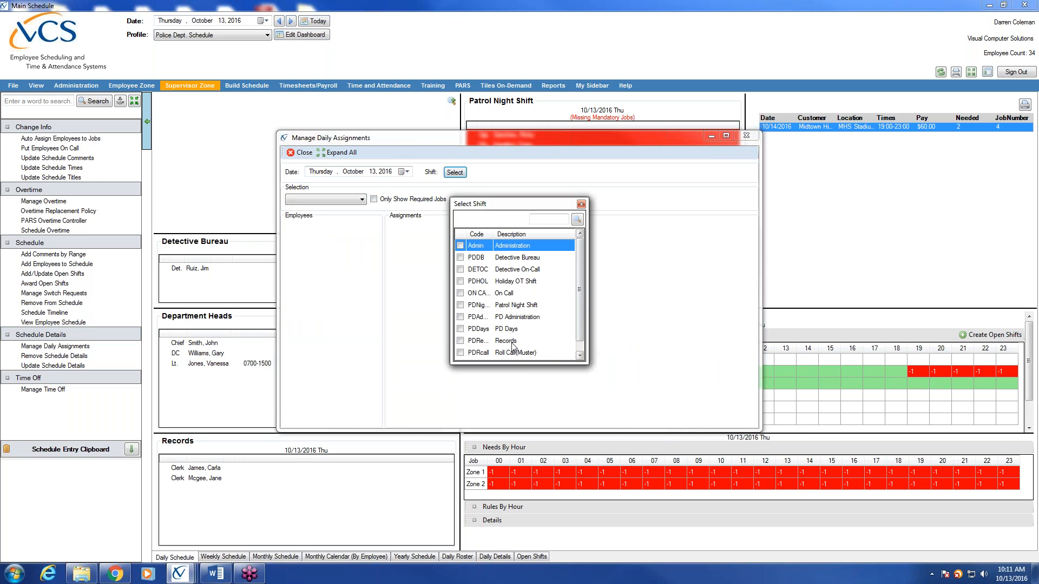
{"action": "left_click", "coordinate": [461, 307]}
{"action": "left_click", "coordinate": [462, 307]}
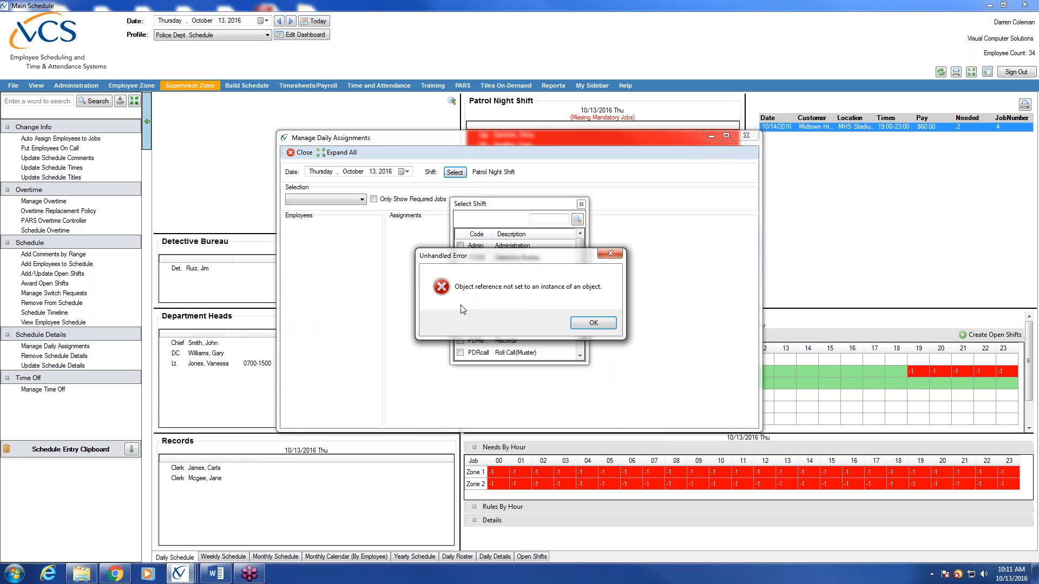
{"action": "left_click", "coordinate": [570, 323]}
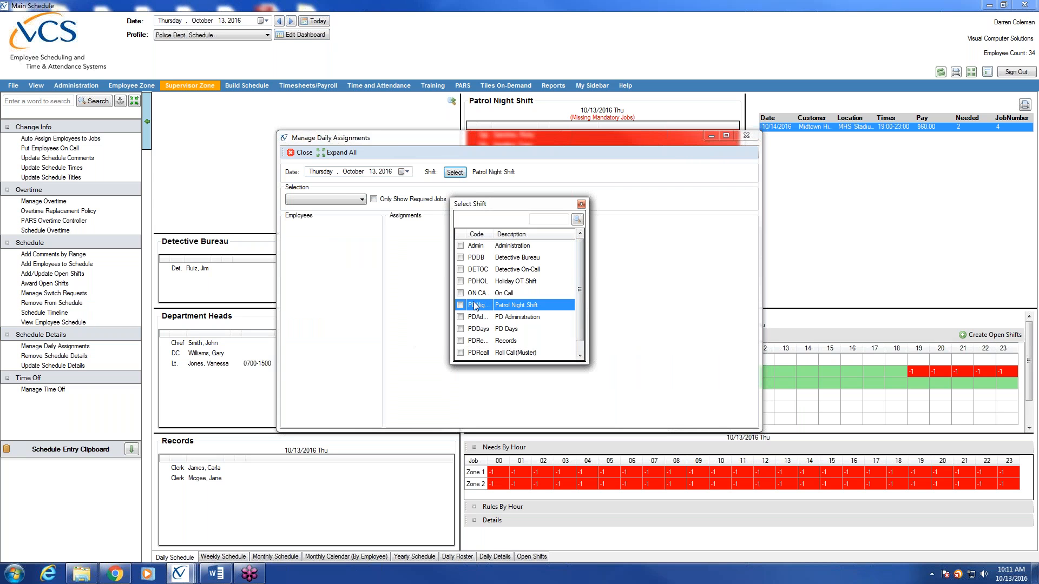
{"action": "left_click", "coordinate": [461, 306]}
{"action": "left_click", "coordinate": [573, 323]}
{"action": "left_click", "coordinate": [581, 204]}
{"action": "left_click", "coordinate": [355, 200]}
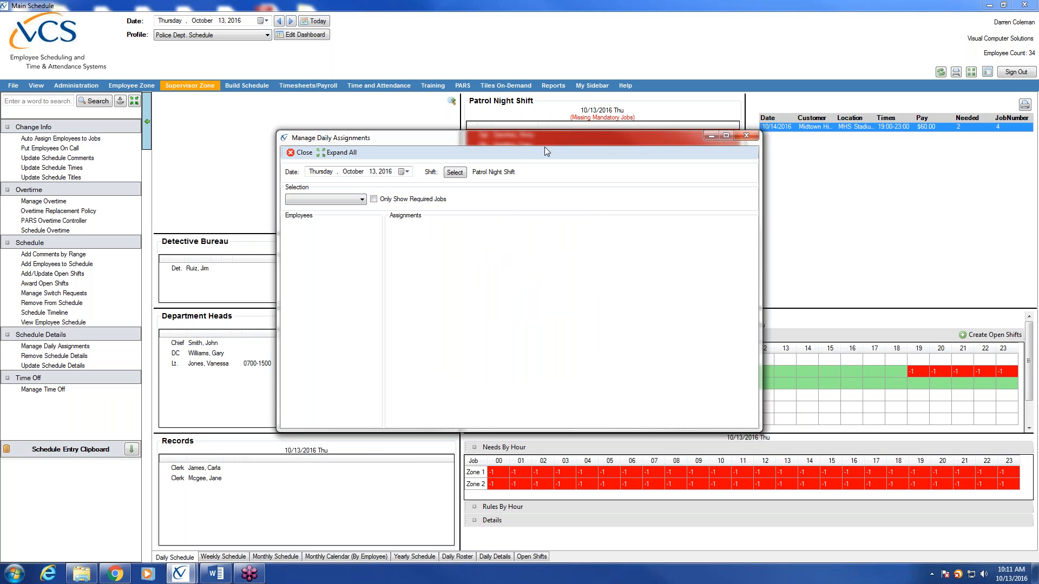
{"action": "left_click", "coordinate": [745, 135]}
Step: Try to pick a job assignment in Manage Schedule Details for the third person on Patrol Night Shift, and close it
{"action": "left_click", "coordinate": [510, 154]}
{"action": "left_click", "coordinate": [76, 165]}
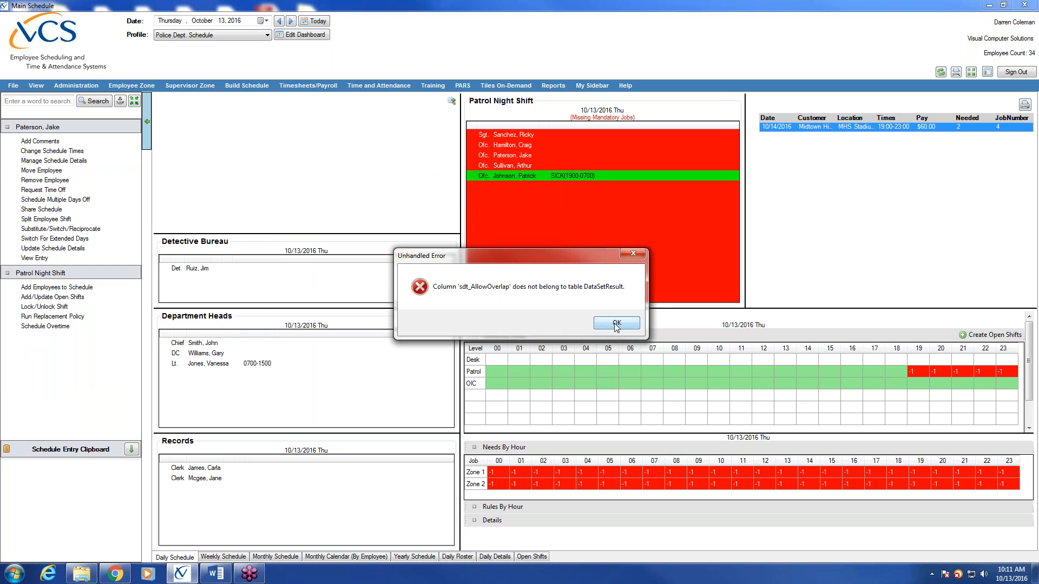
{"action": "left_click", "coordinate": [617, 324]}
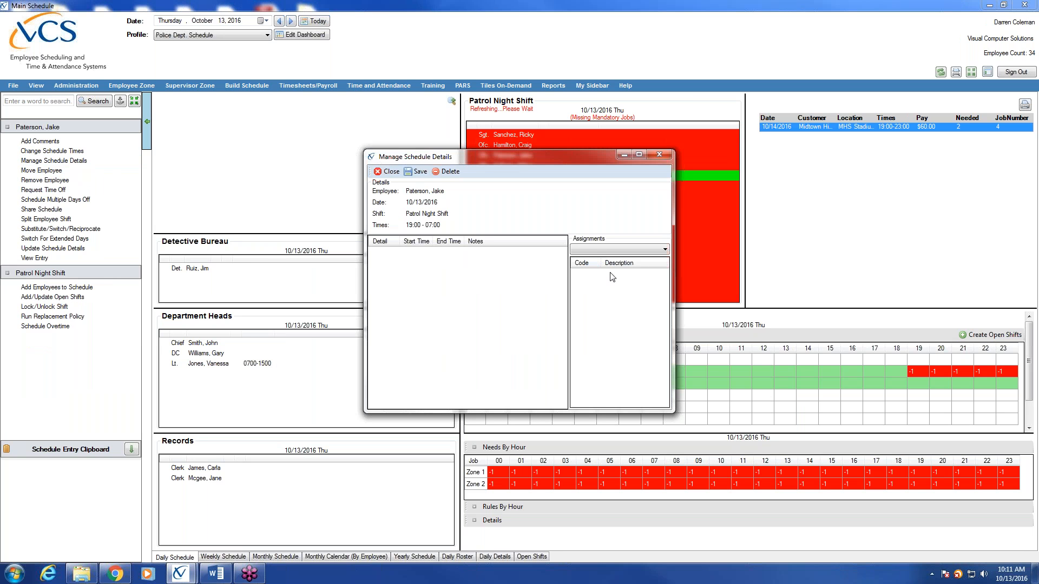
{"action": "left_click", "coordinate": [663, 250]}
{"action": "left_click", "coordinate": [643, 259]}
{"action": "left_click", "coordinate": [658, 155]}
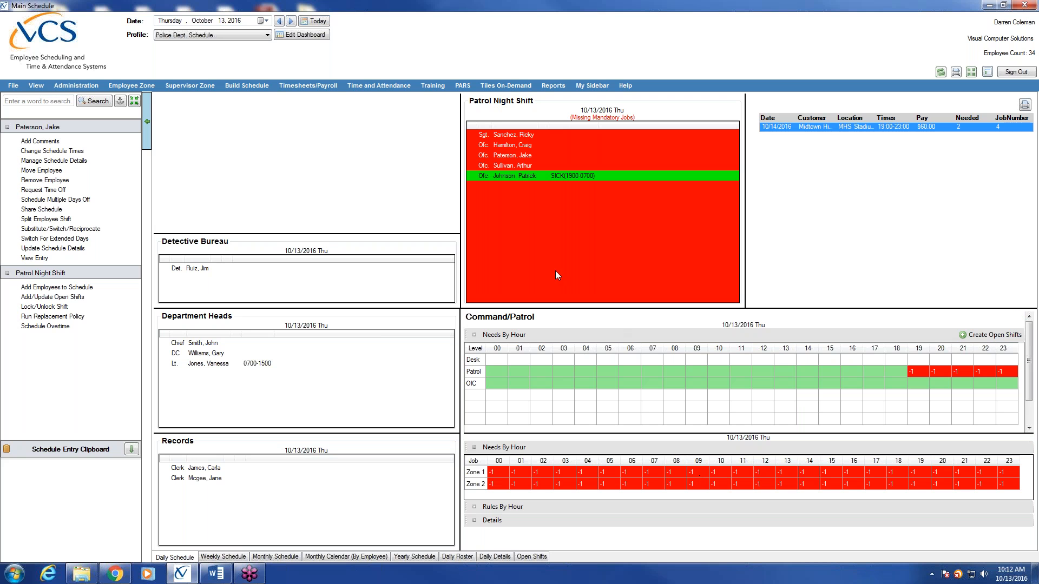
Step: View the Auto Assign Employees to Jobs window in the Supervisor Zone and close it without assigning anyone
{"action": "left_click", "coordinate": [210, 87]}
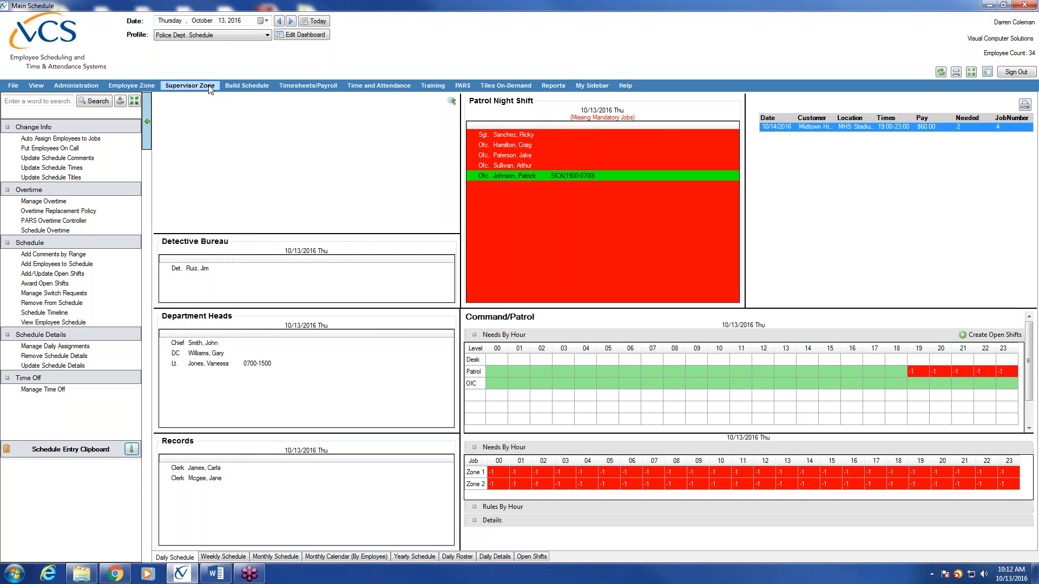
{"action": "left_click", "coordinate": [210, 88]}
{"action": "left_click", "coordinate": [91, 139]}
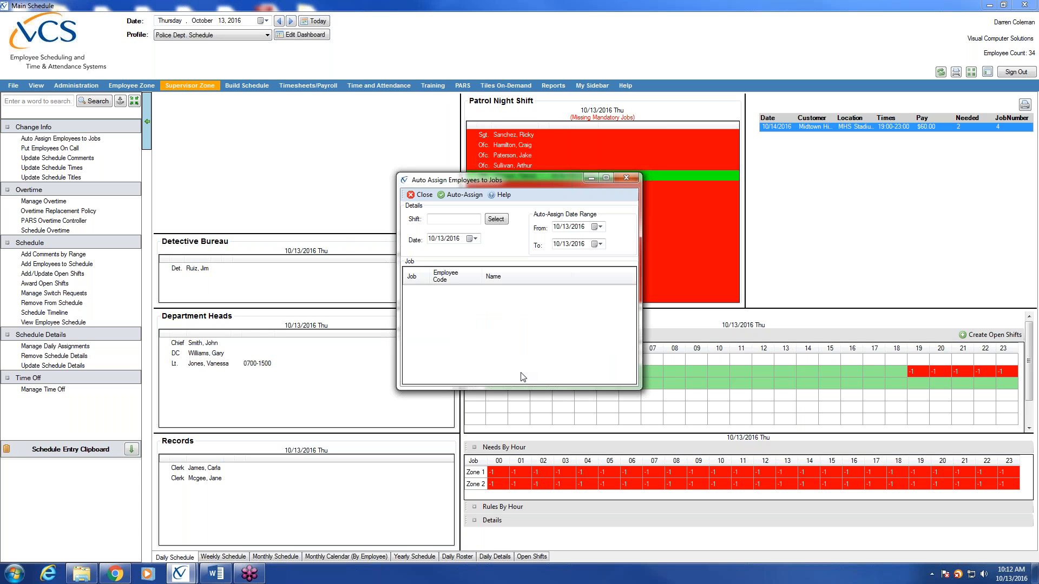
{"action": "left_click", "coordinate": [631, 178]}
Step: Review Manage Jobs for Auto-Set in the Job Assignment Center and close it without changes
{"action": "left_click", "coordinate": [54, 85]}
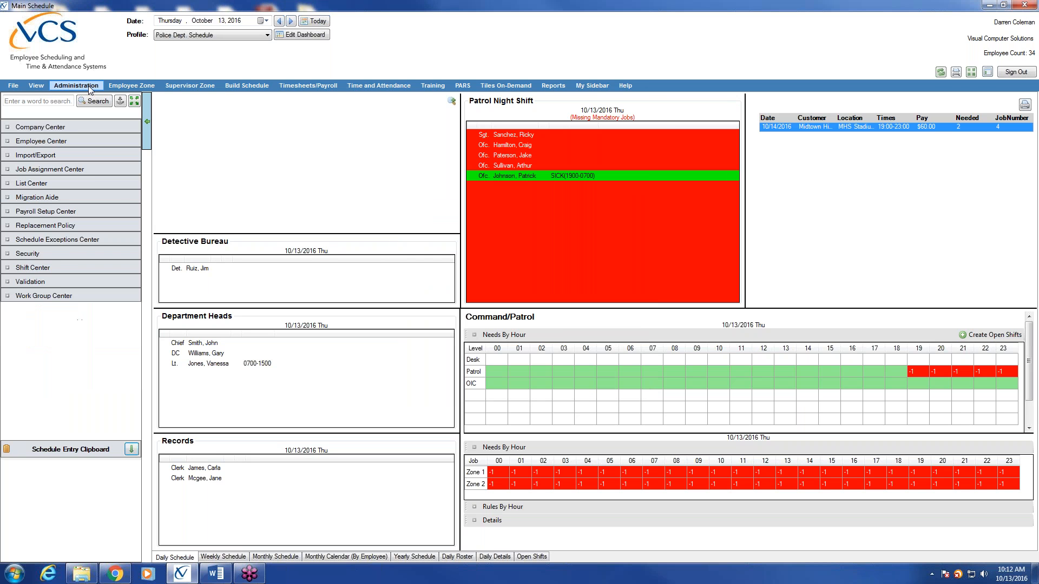
{"action": "left_click", "coordinate": [89, 169]}
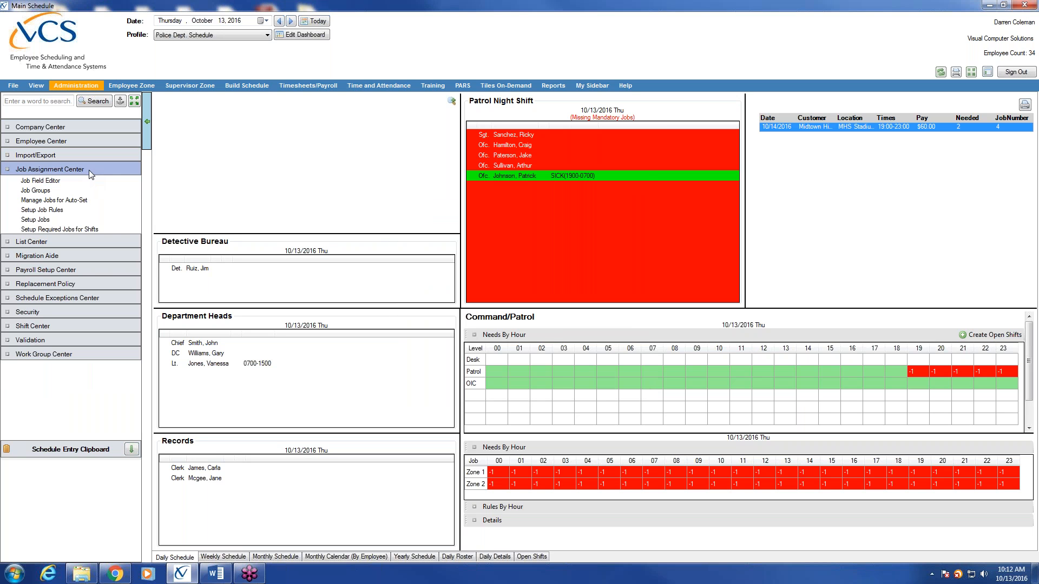
{"action": "left_click", "coordinate": [101, 203]}
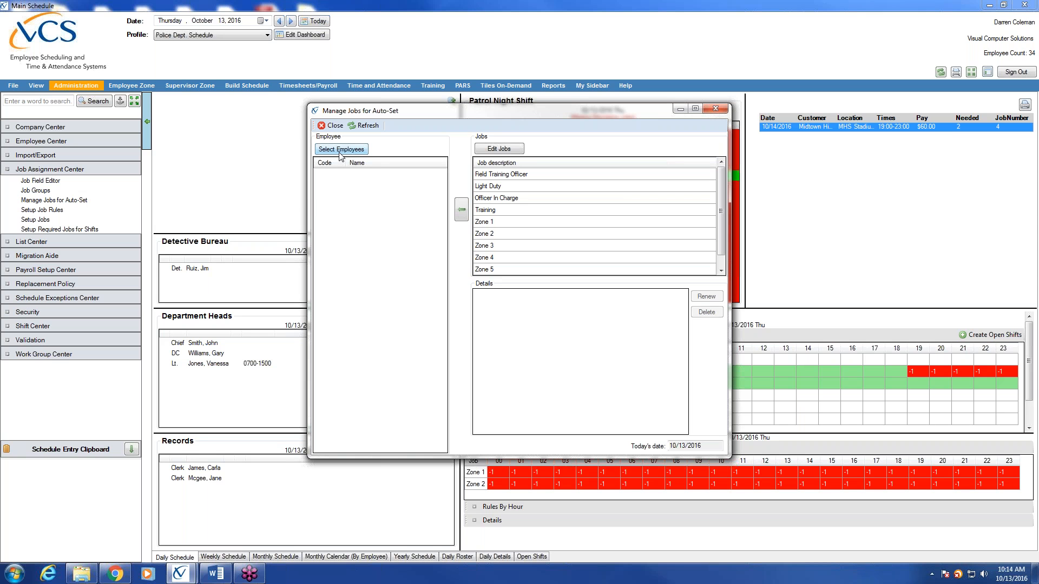
{"action": "left_click", "coordinate": [717, 108]}
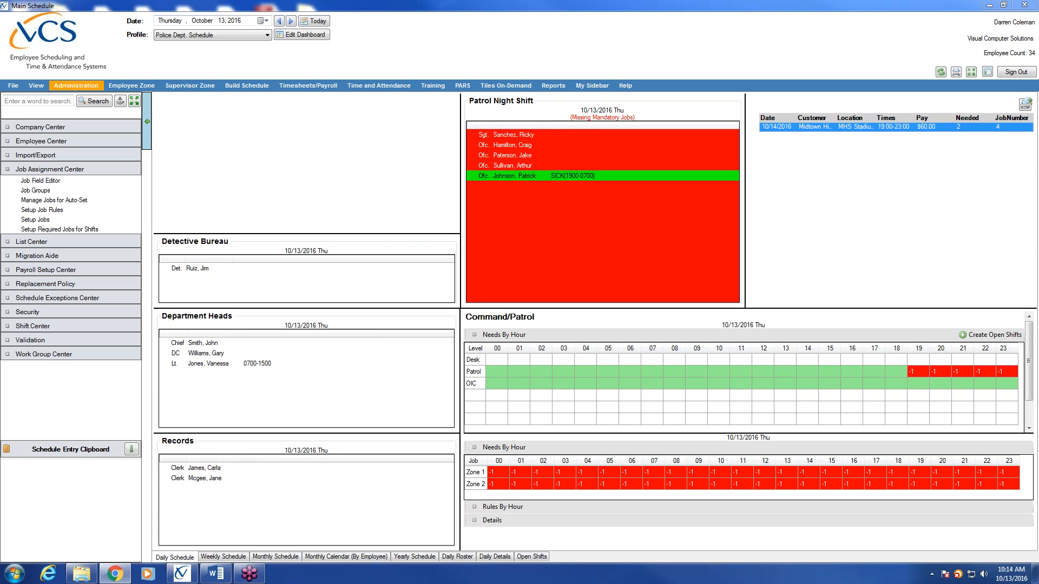
Step: Switch to the Training Catalog page in the browser and view the available session dates for Training Help Out
{"action": "left_click_drag", "start_coordinate": [675, 18], "coordinate": [158, 35]}
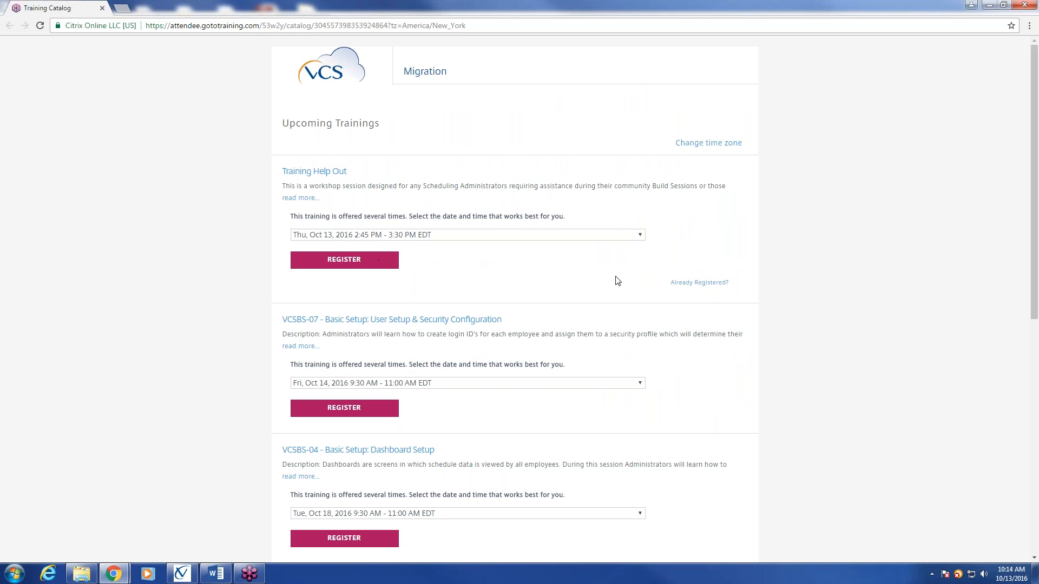
{"action": "left_click", "coordinate": [641, 237]}
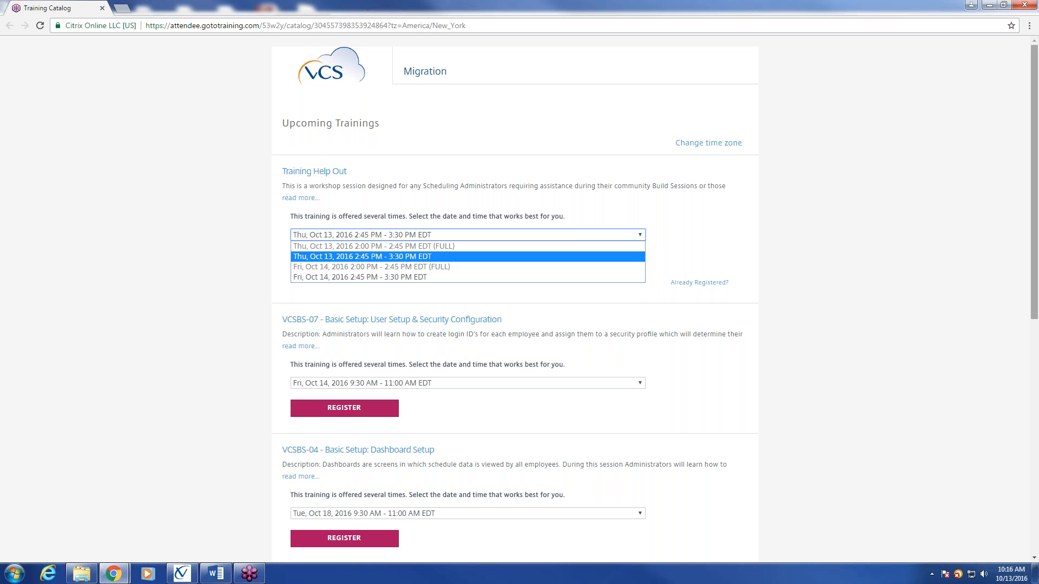
{"action": "left_click", "coordinate": [1031, 18]}
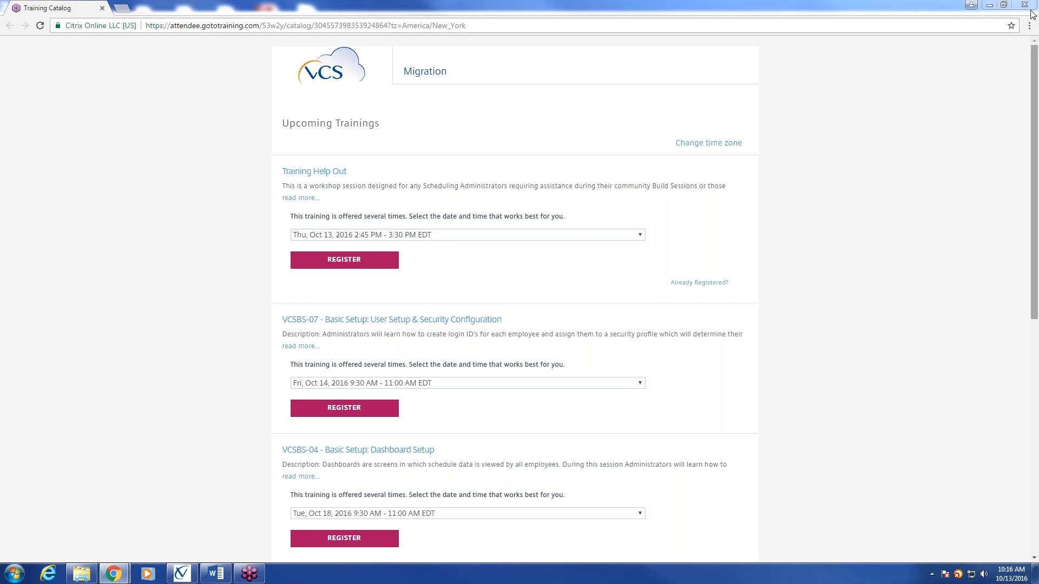